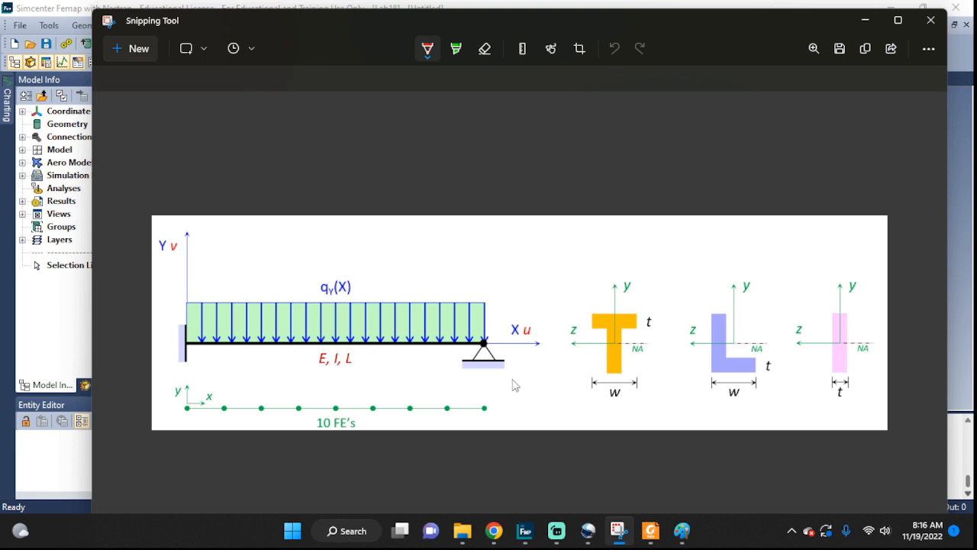
Switch to Simcenter Femap and start a new isotropic material titled Mat 1
click(526, 532)
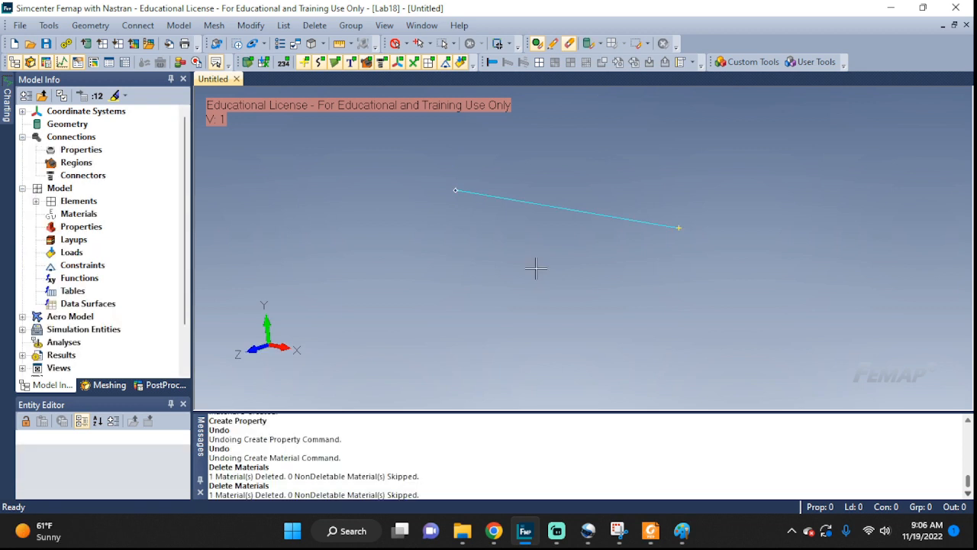
click(180, 26)
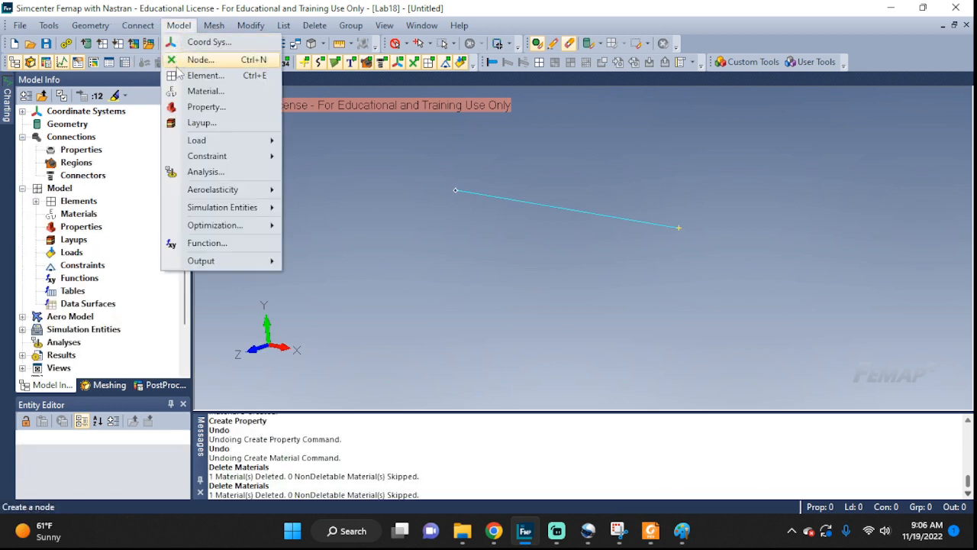
click(204, 92)
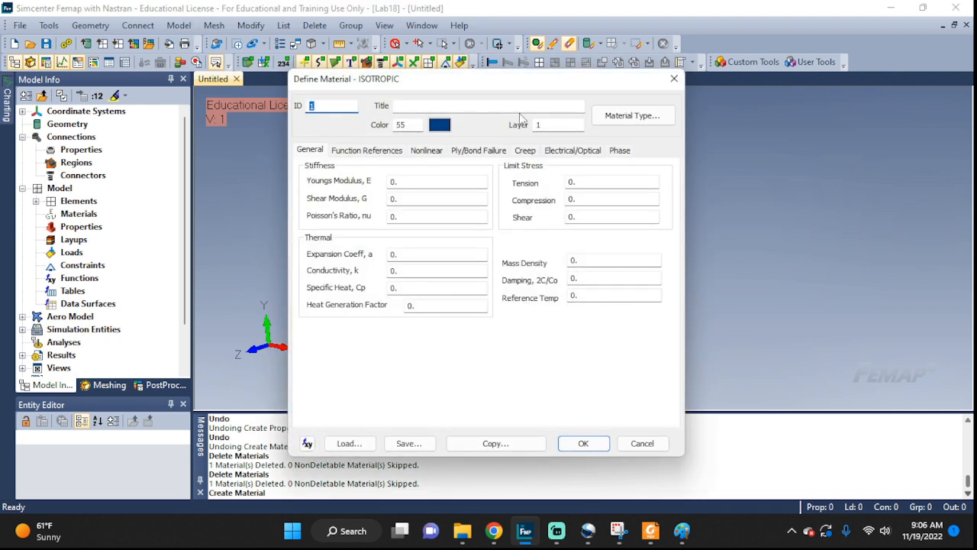
click(515, 106)
click(638, 115)
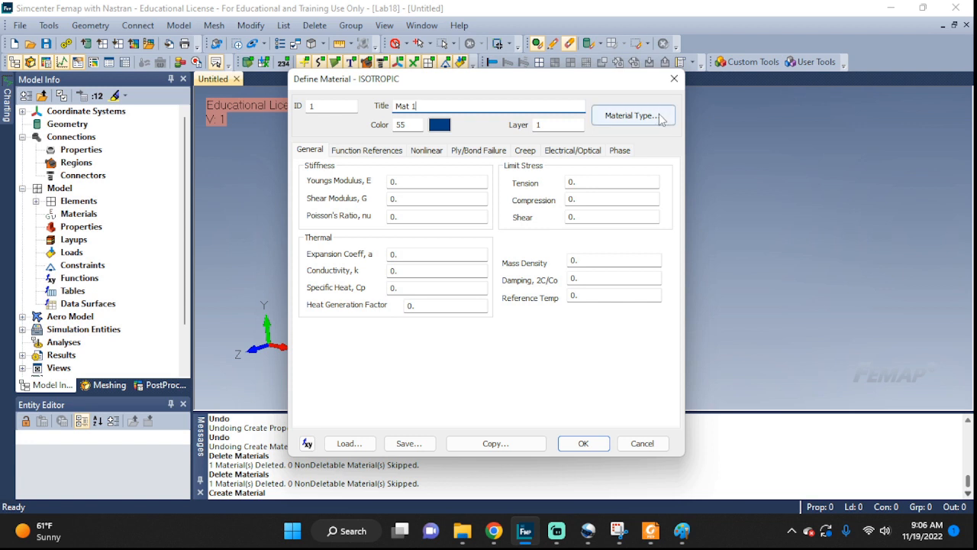
click(870, 495)
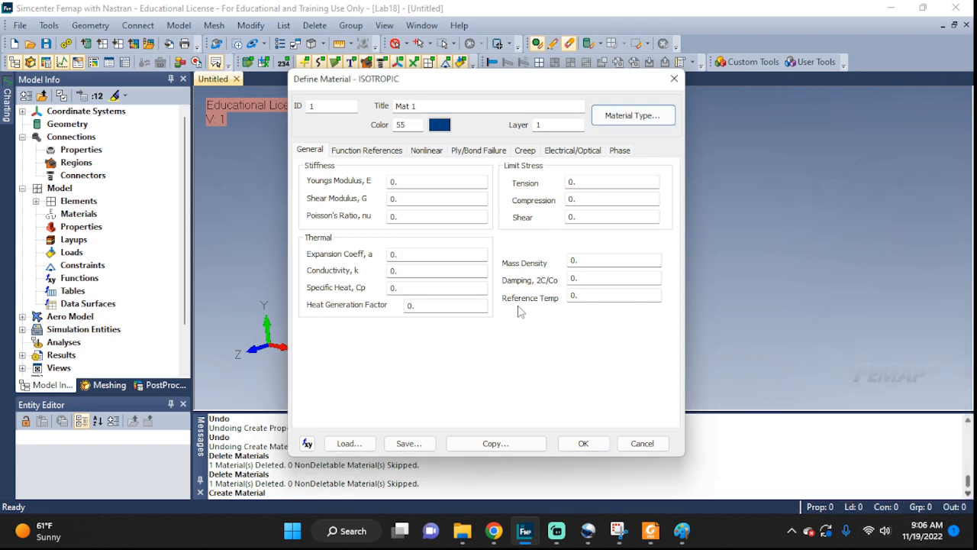
Set the material's Young's modulus to 70e9 and Poisson's ratio to 0.33, and create only this one material
click(423, 183)
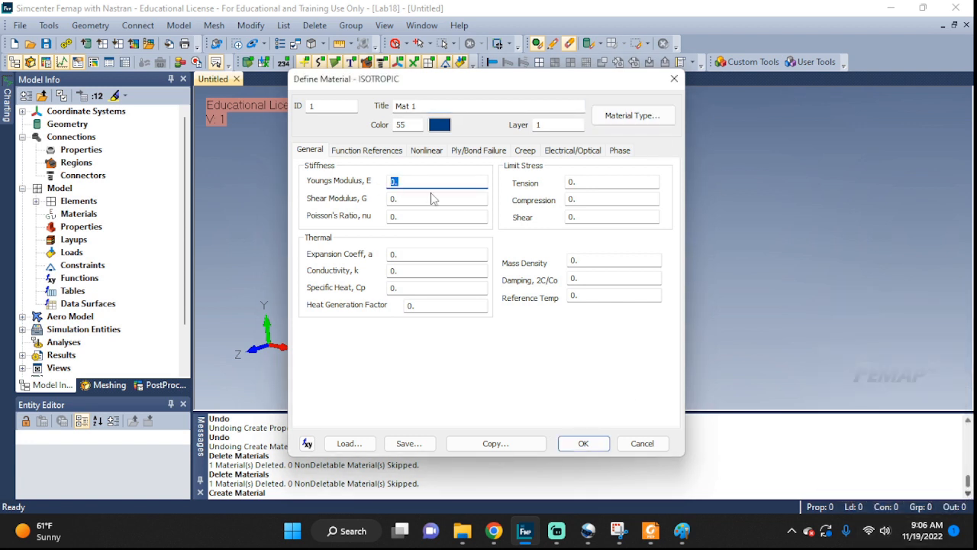
text(70e9)
click(402, 216)
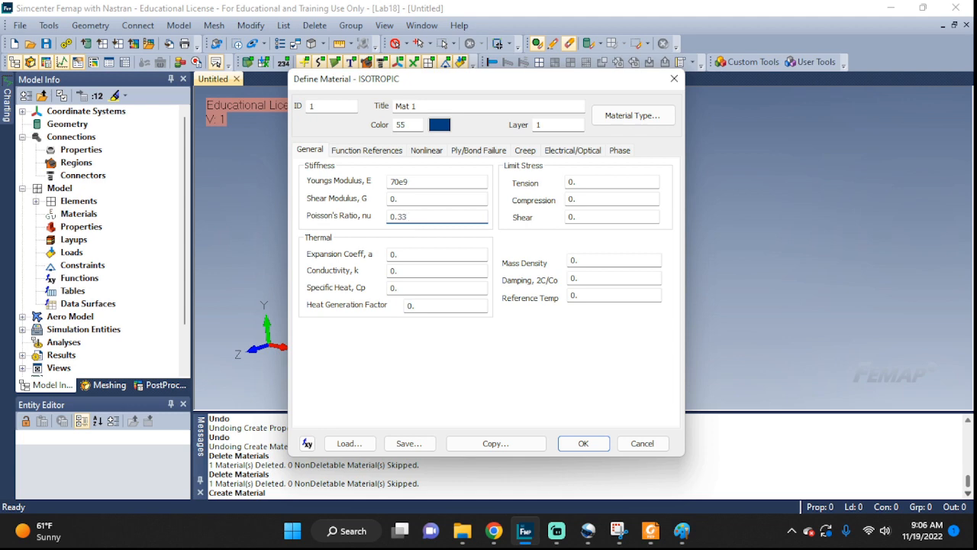
click(583, 443)
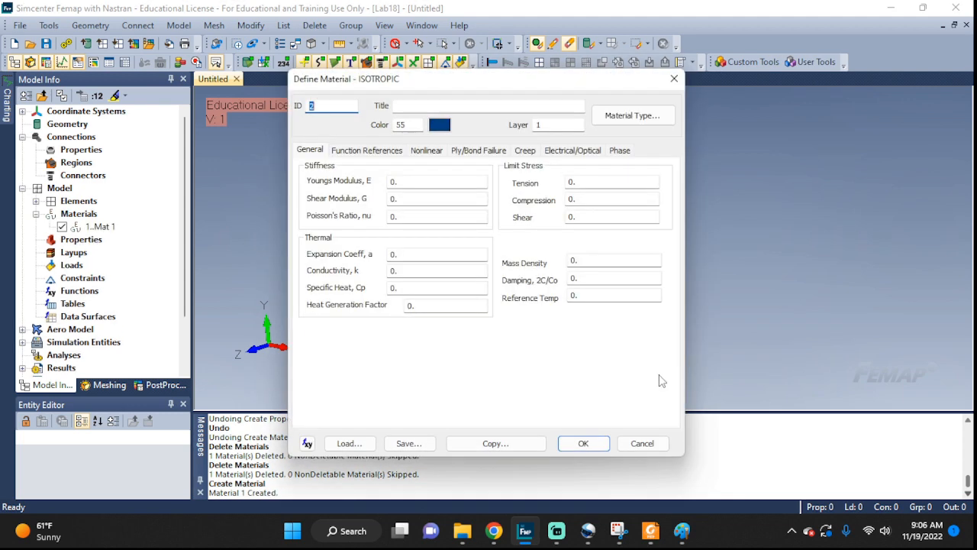
click(639, 444)
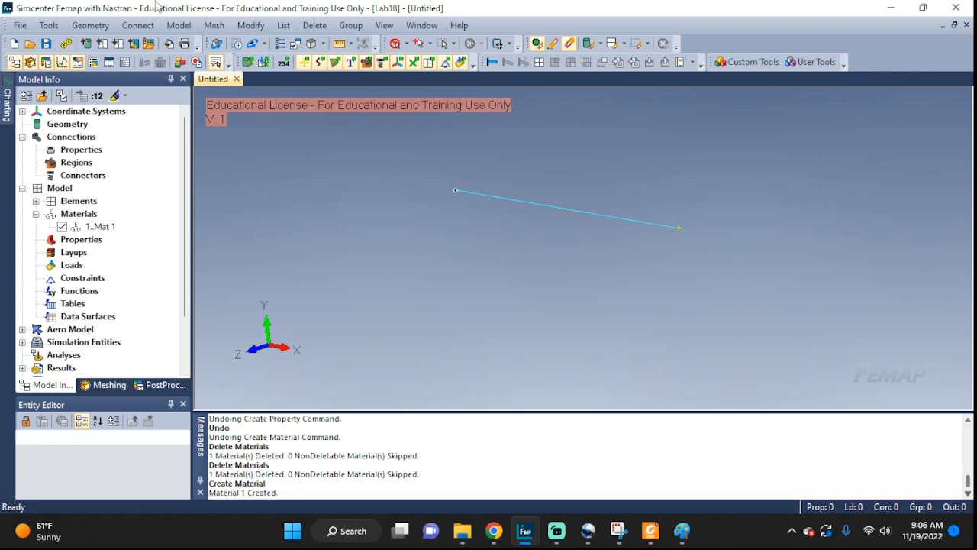
Start a new property titled T shape, check the section sketch in Snipping Tool, and assign the material Mat 1
click(178, 26)
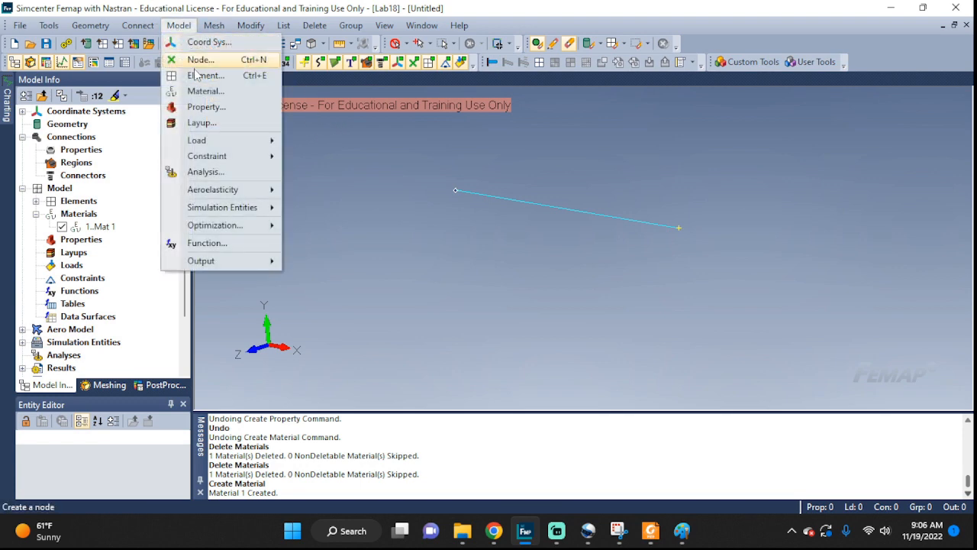
click(207, 108)
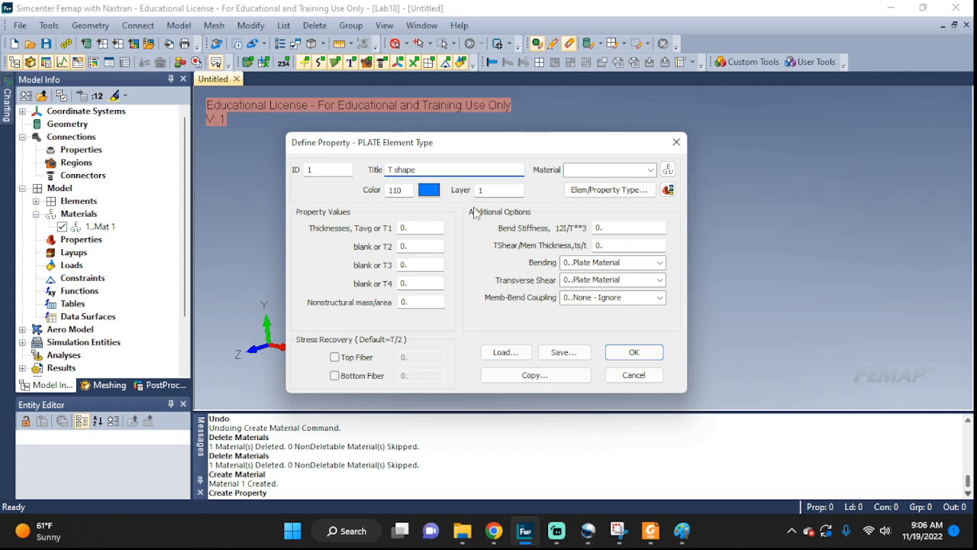
click(618, 530)
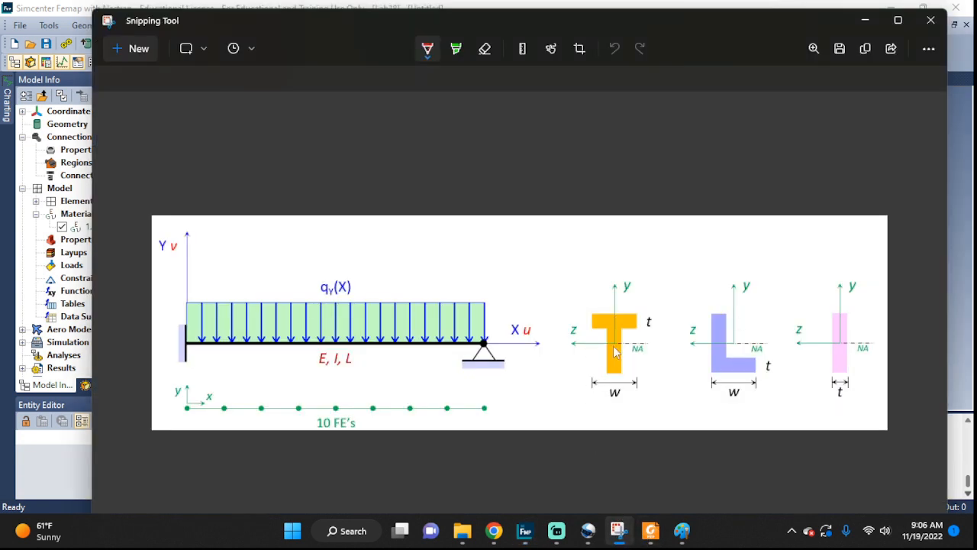
click(620, 530)
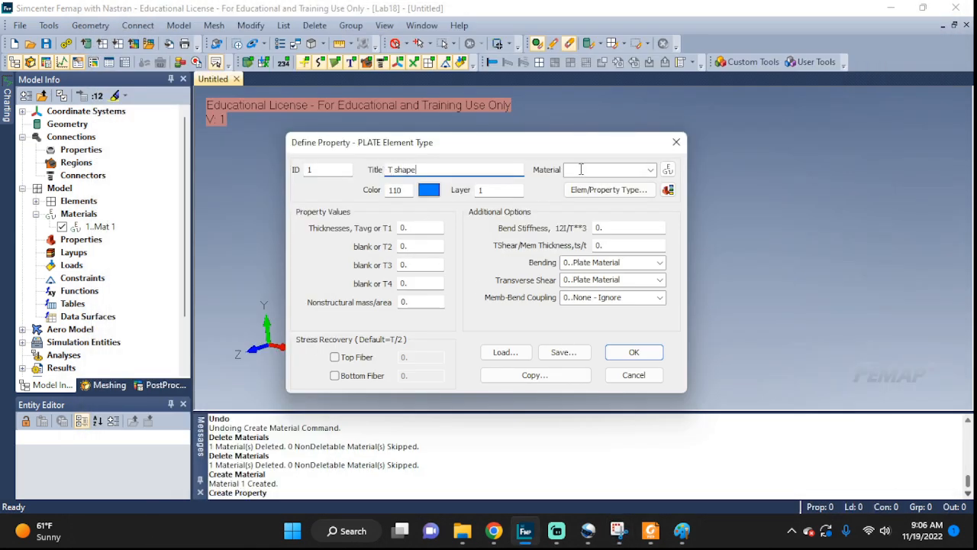
click(649, 170)
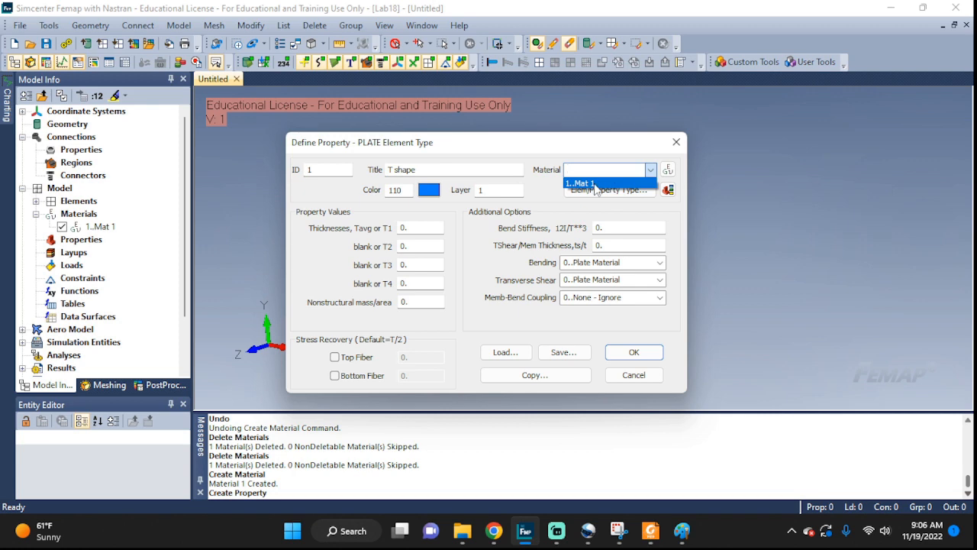
click(600, 185)
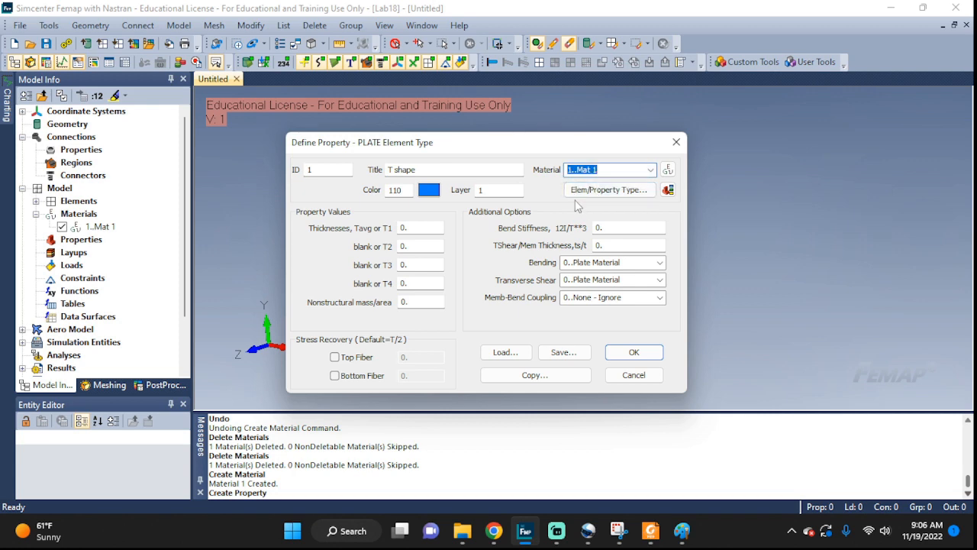
Change the property's element type to Bar
click(597, 194)
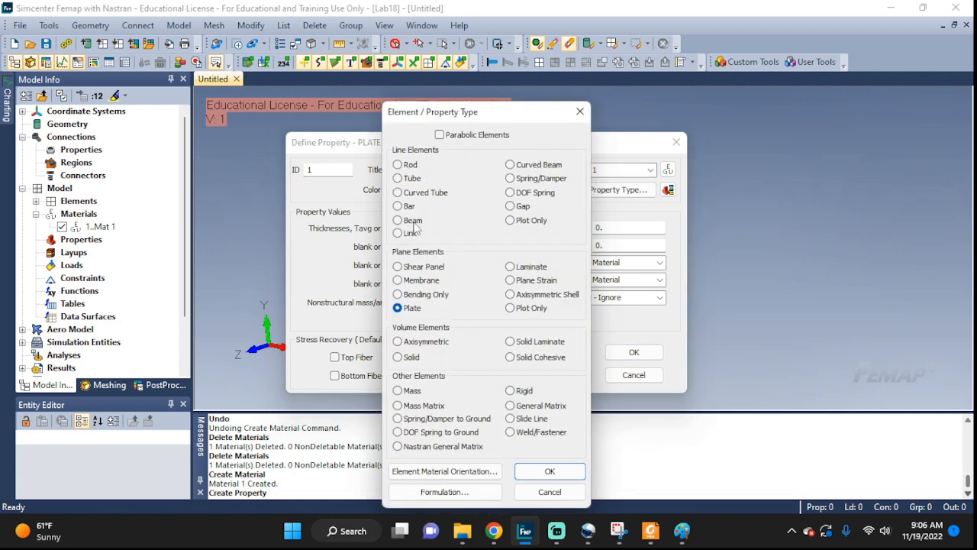
click(398, 207)
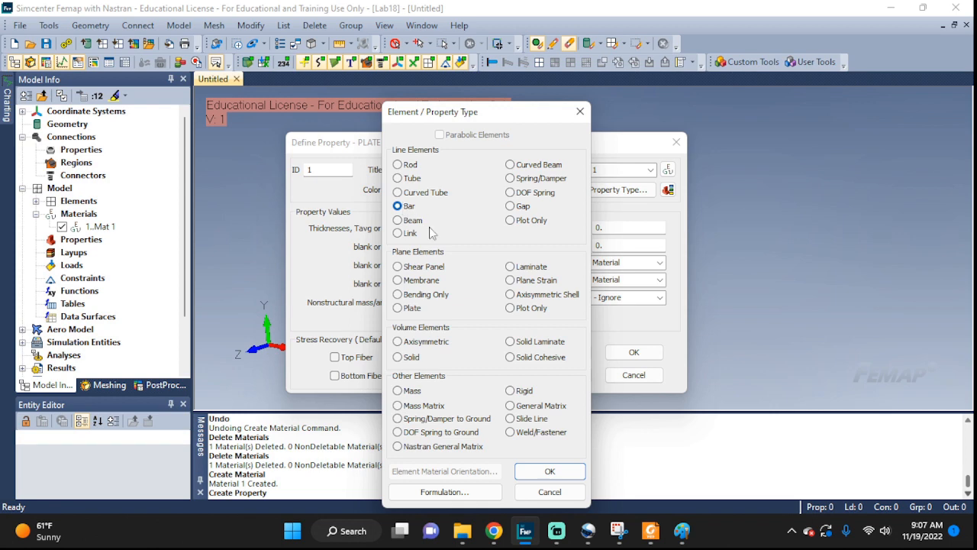
click(545, 471)
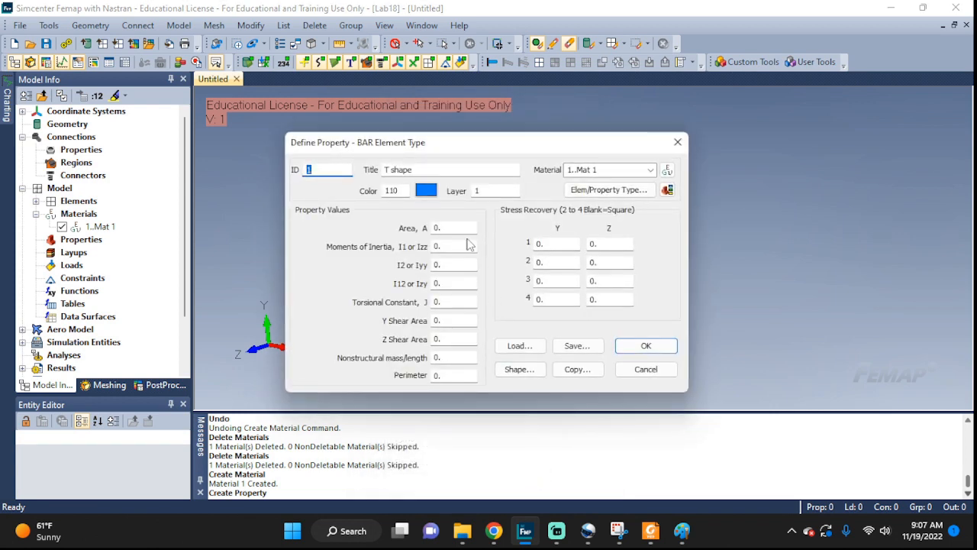
Define the bar's cross section as a T Section with height 0.2, top width 0.15, top thickness 0.02 and thickness 0.02
click(517, 368)
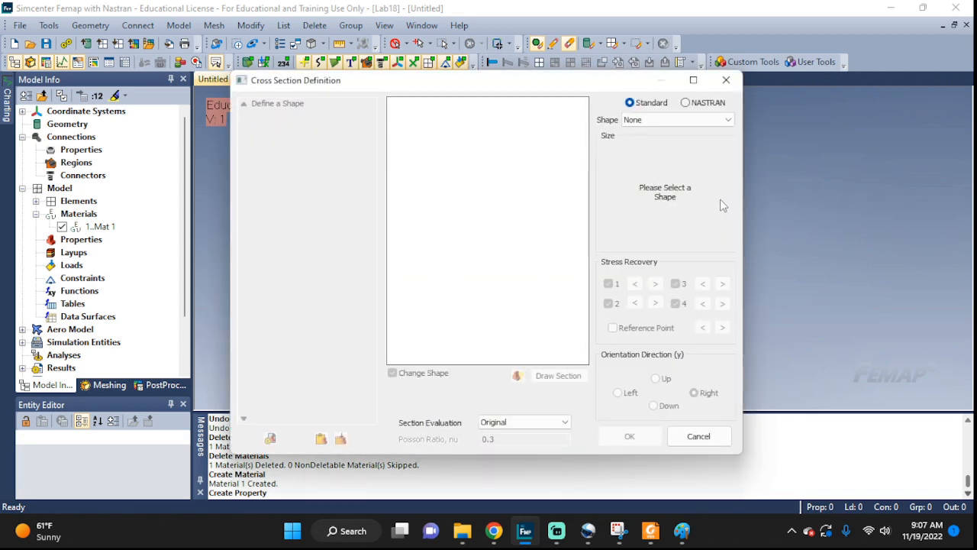
click(649, 120)
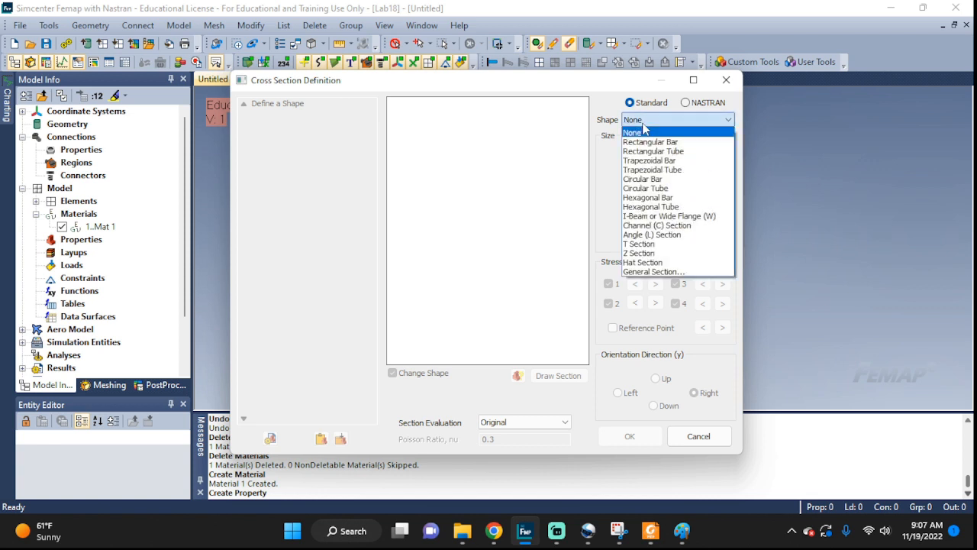
click(646, 245)
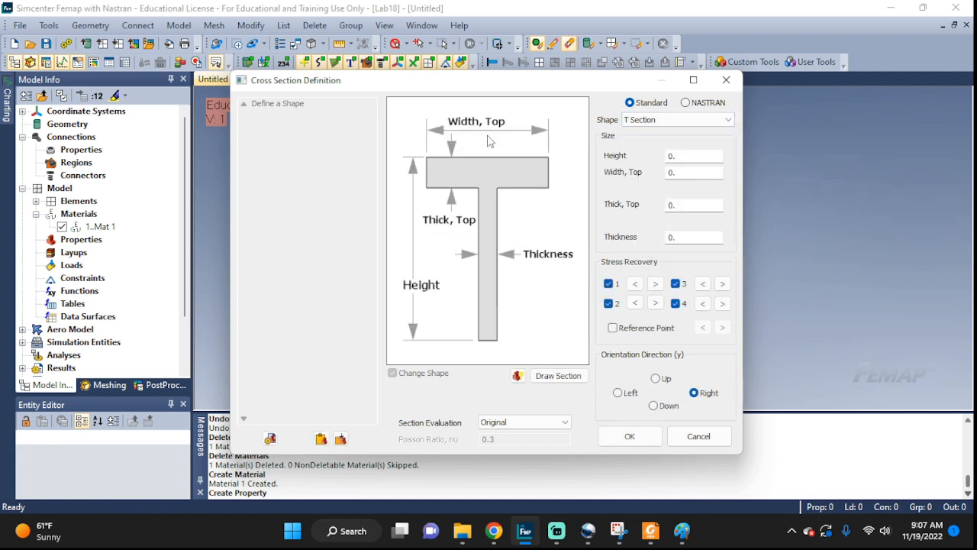
click(674, 171)
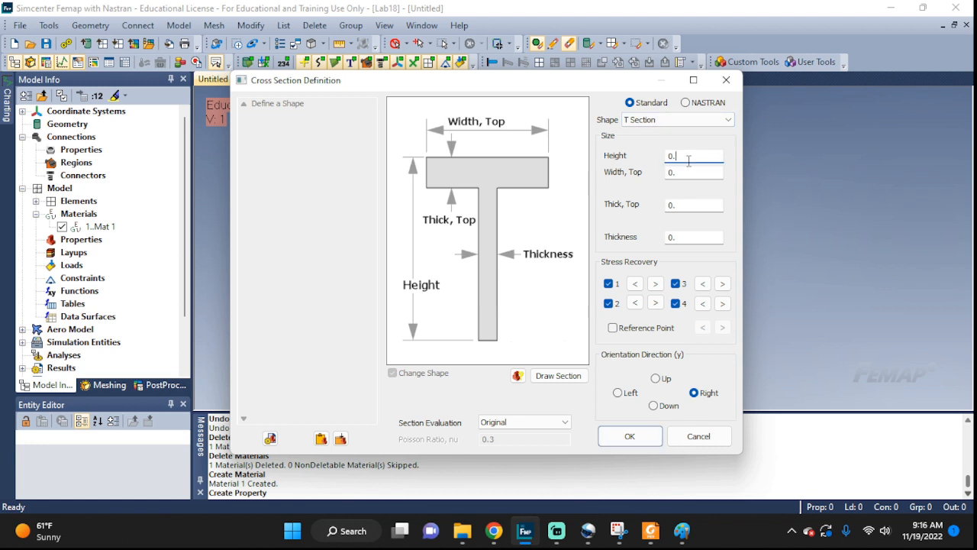
drag(689, 161, 655, 161)
text(0)
click(675, 172)
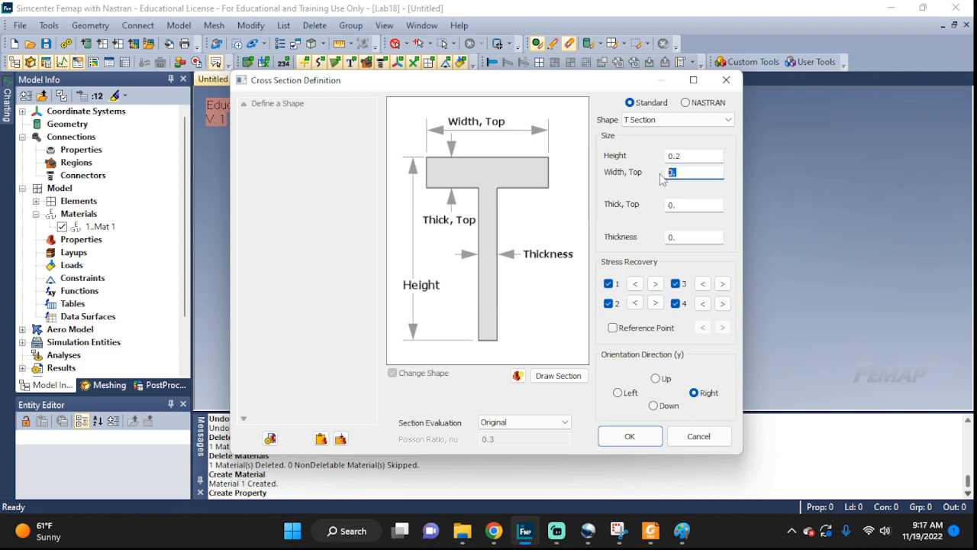
text(0.15)
click(691, 204)
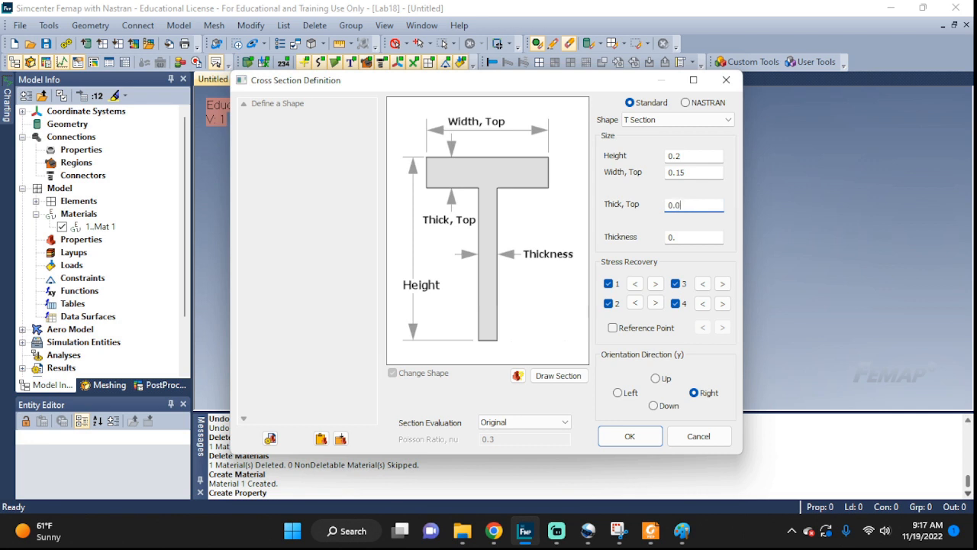
click(677, 238)
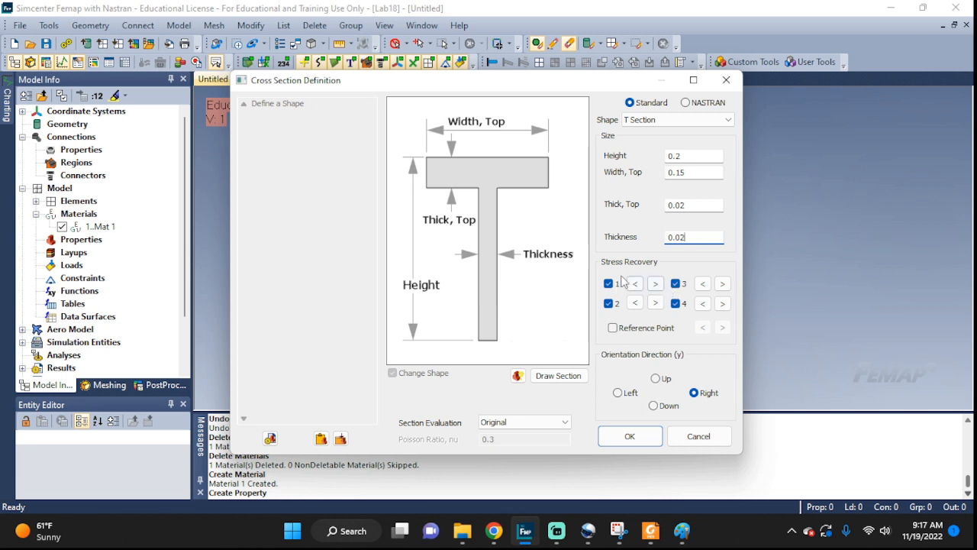
Enable the section's reference point and move it to the middle of the flange's upper edge
click(612, 328)
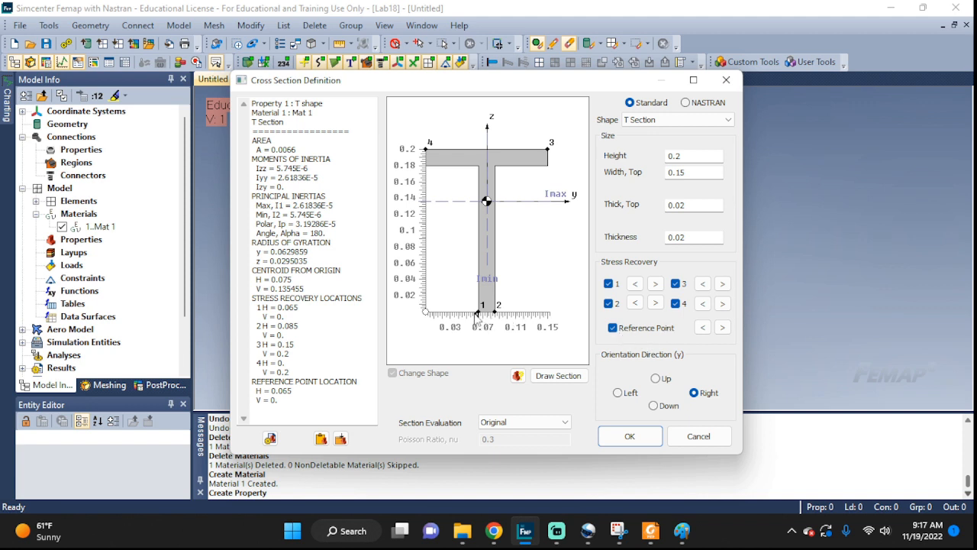
click(721, 327)
click(723, 329)
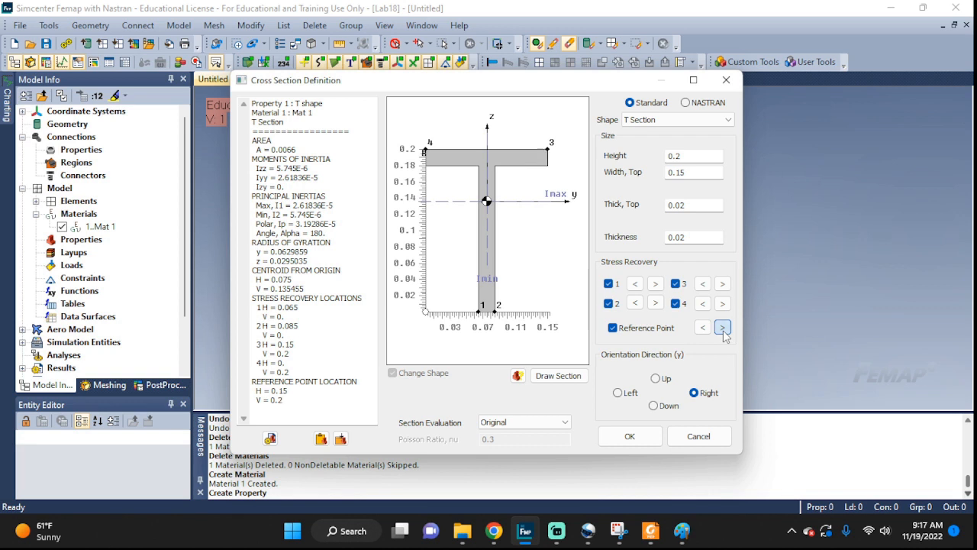
click(722, 327)
click(722, 327)
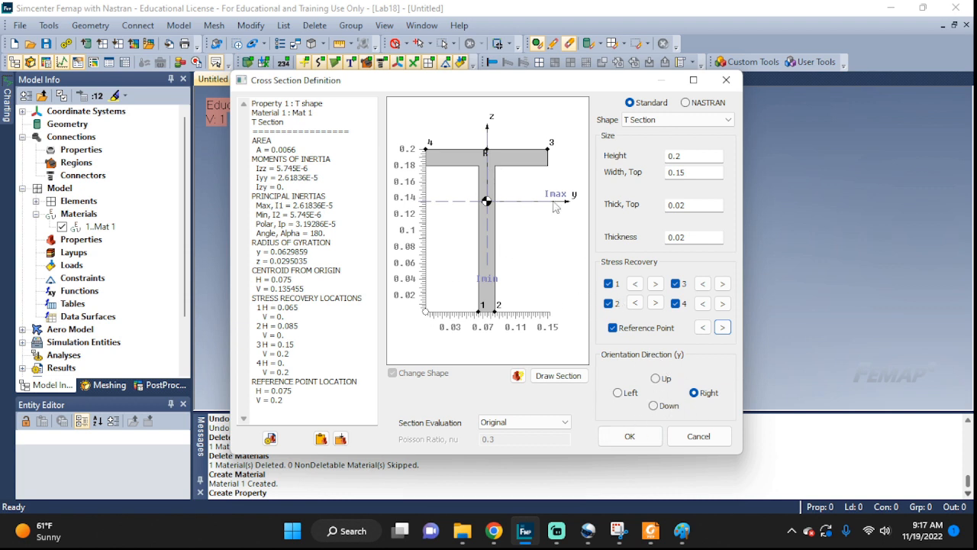
Compare the Up and Right y orientations, choose Up, and redraw the section
click(657, 380)
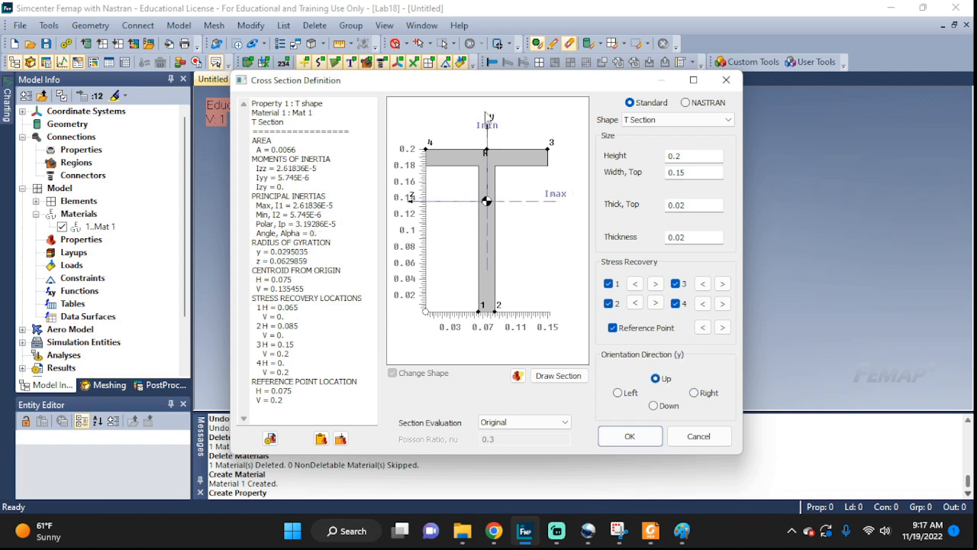
click(694, 393)
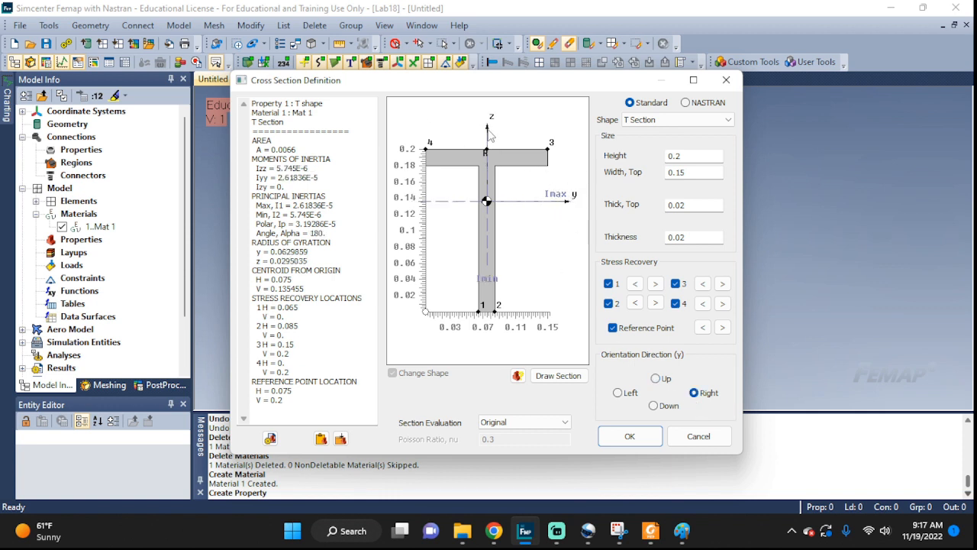
click(655, 378)
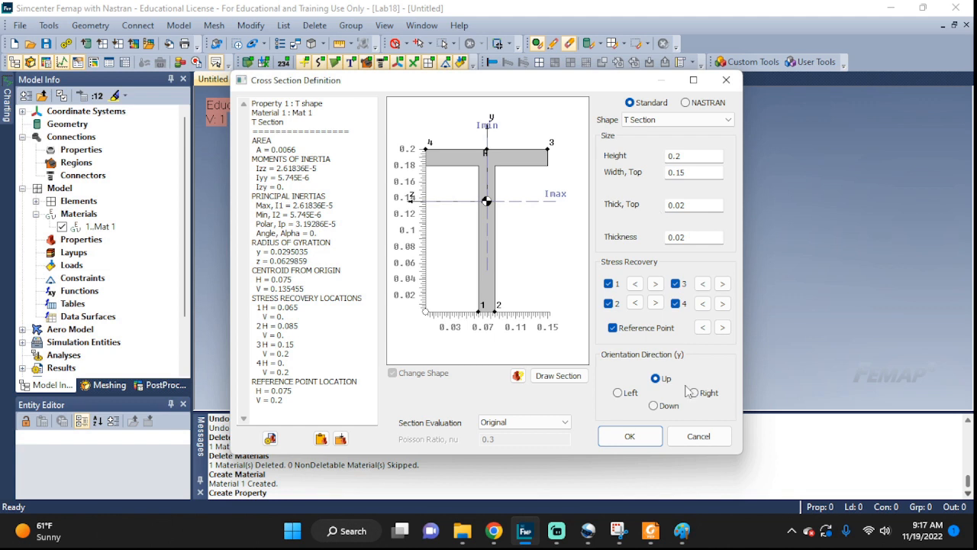
click(560, 377)
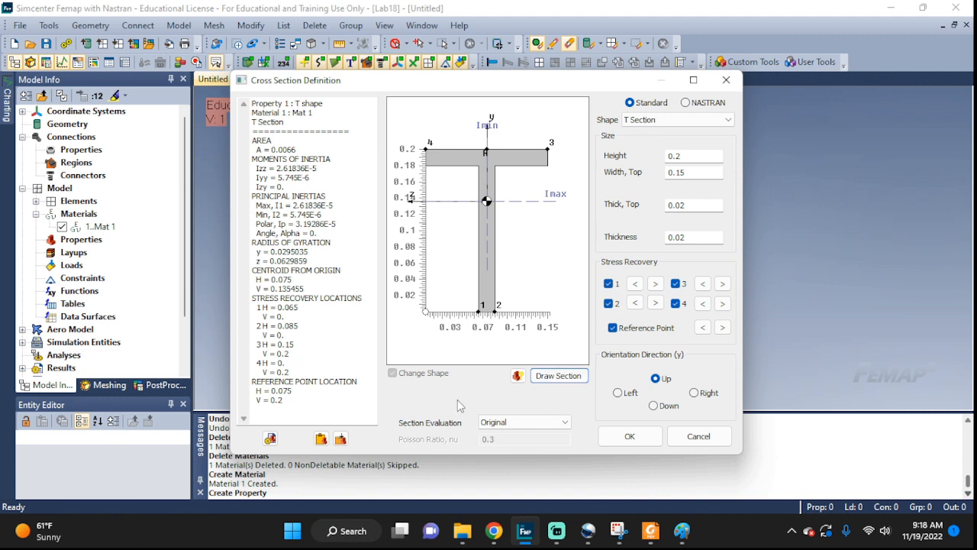
Accept the cross section and create the T shape bar property without defining another one
click(629, 436)
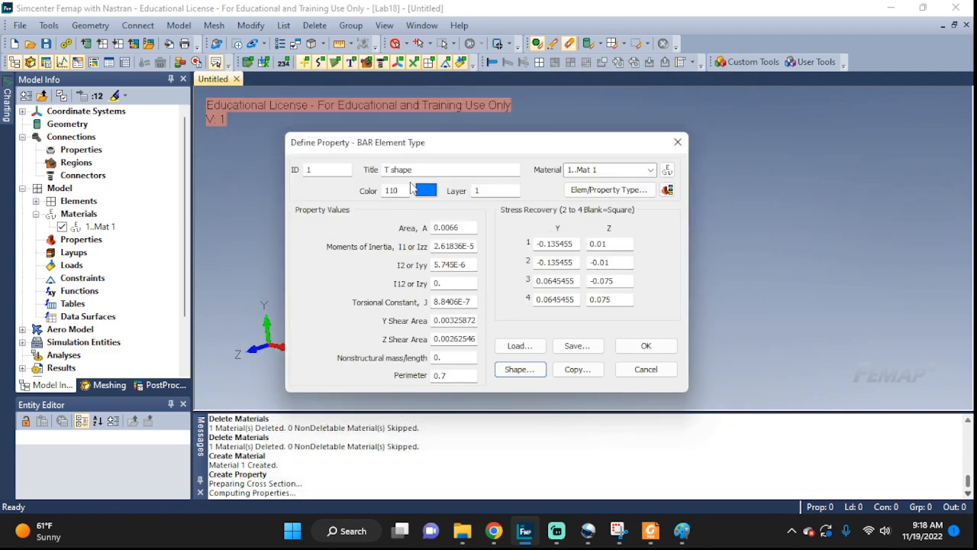
click(646, 346)
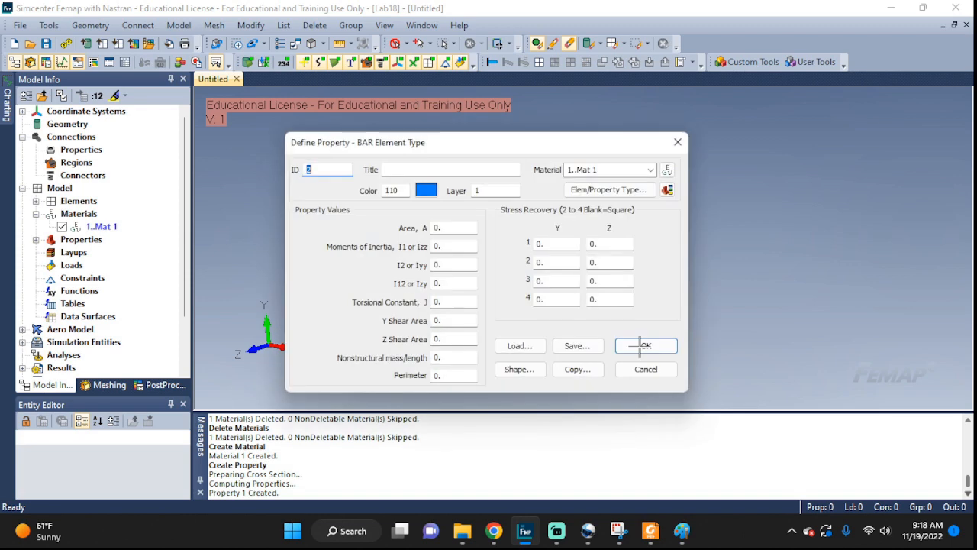
click(645, 370)
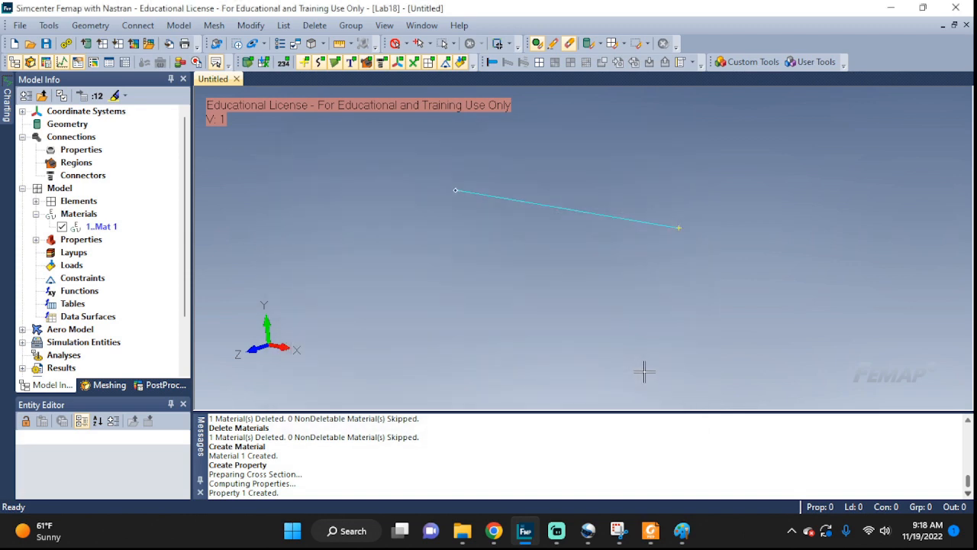
Expand the model's property list and check the section shapes in the reference sketch in Snipping Tool
click(36, 240)
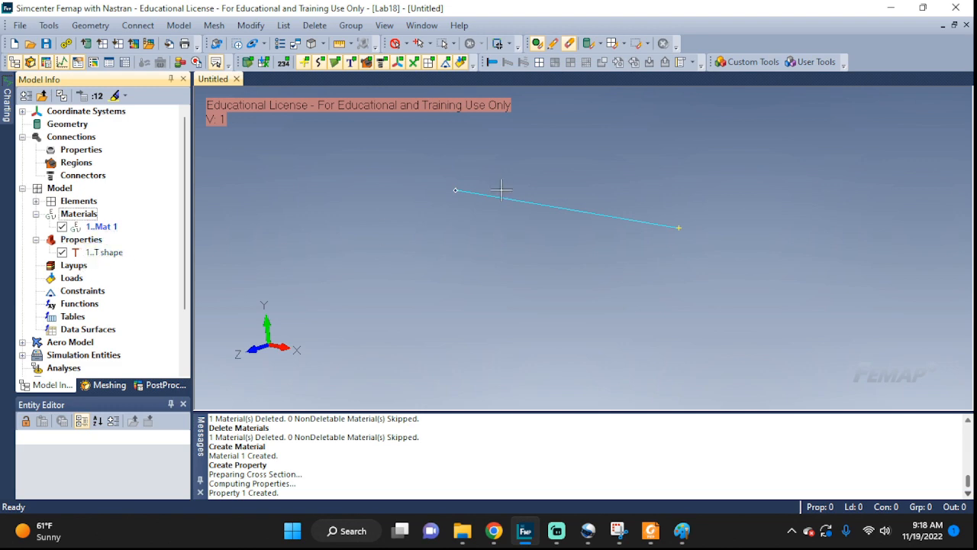
click(618, 531)
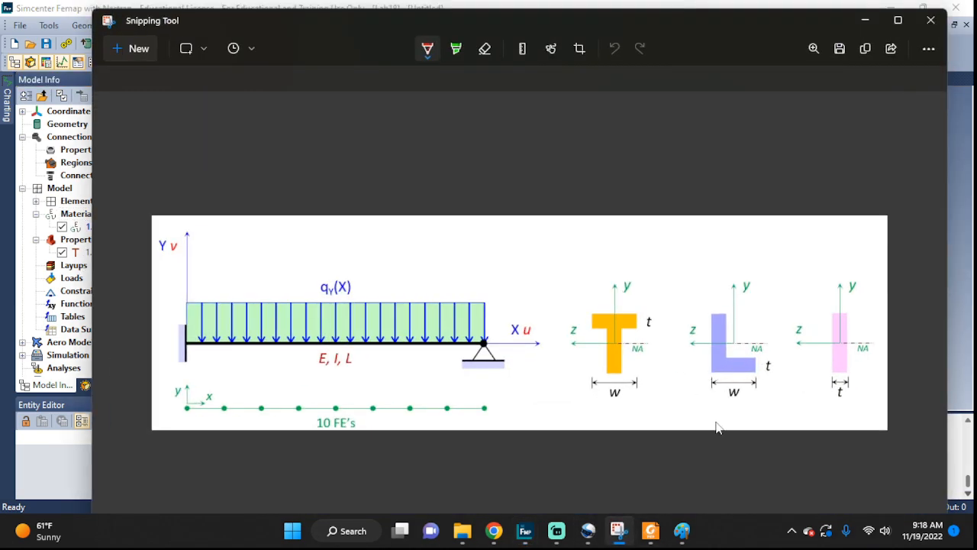
click(618, 531)
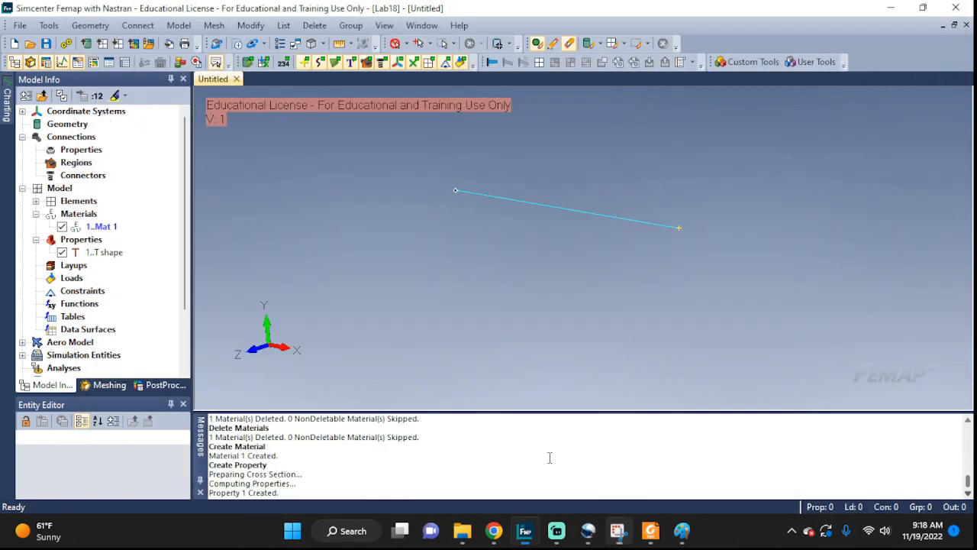
Start a new bar property titled L shape that uses the Mat 1 material
click(178, 26)
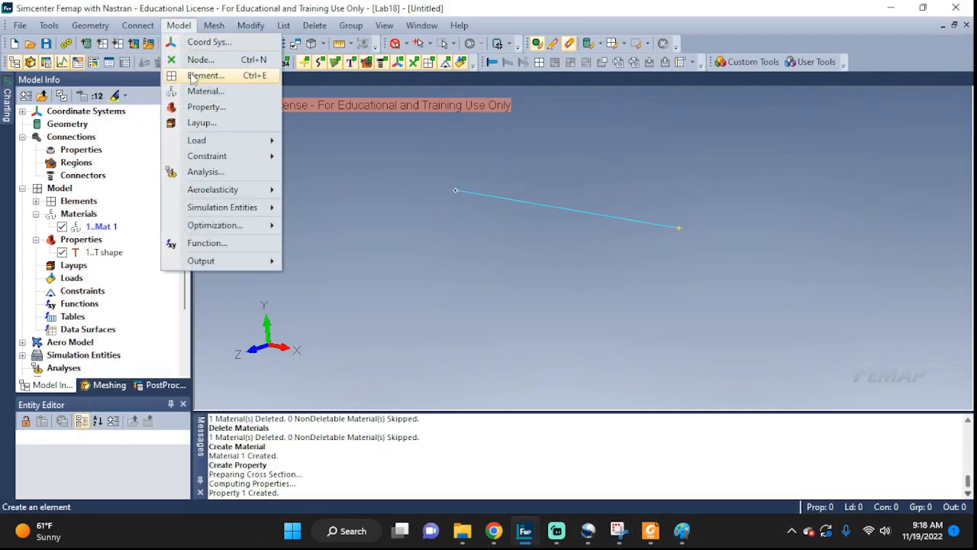
click(204, 107)
click(397, 169)
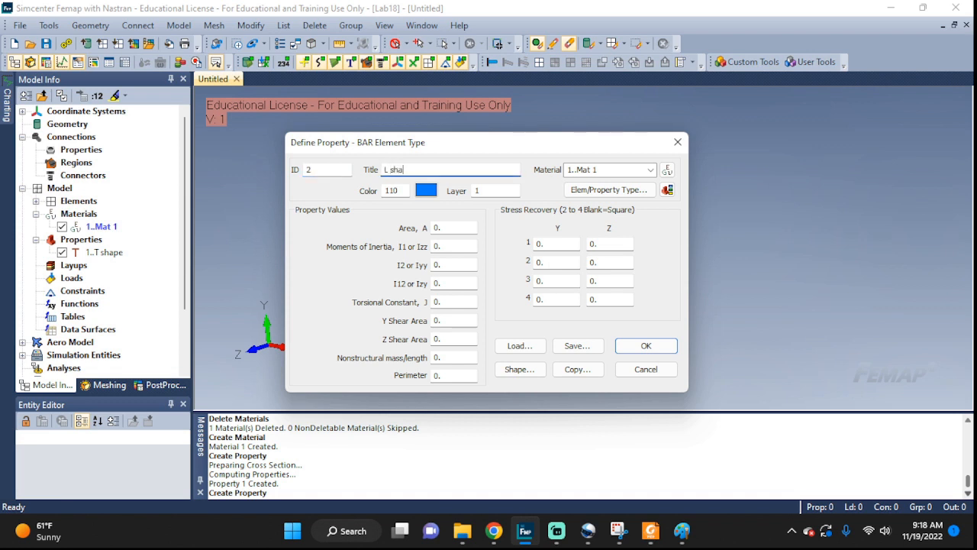
click(589, 190)
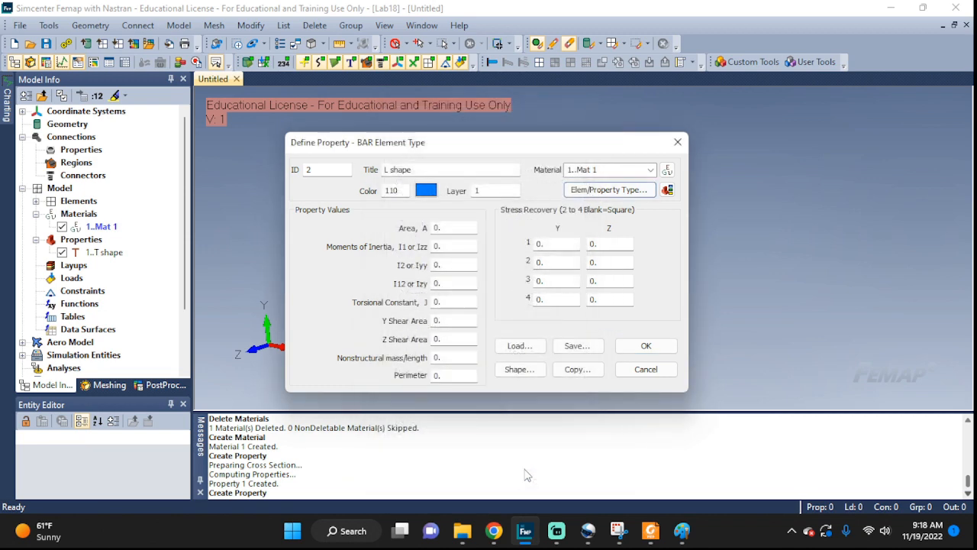
Define the bar's cross section as an Angle (L) Section with height 0.2, width 0.15, bottom thickness 0.02 and thickness 0.02
click(519, 369)
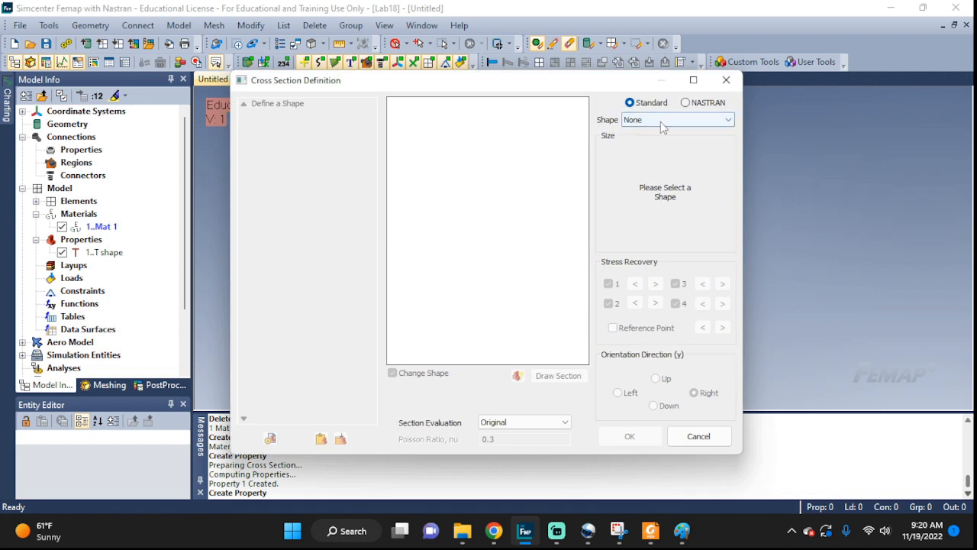
click(660, 123)
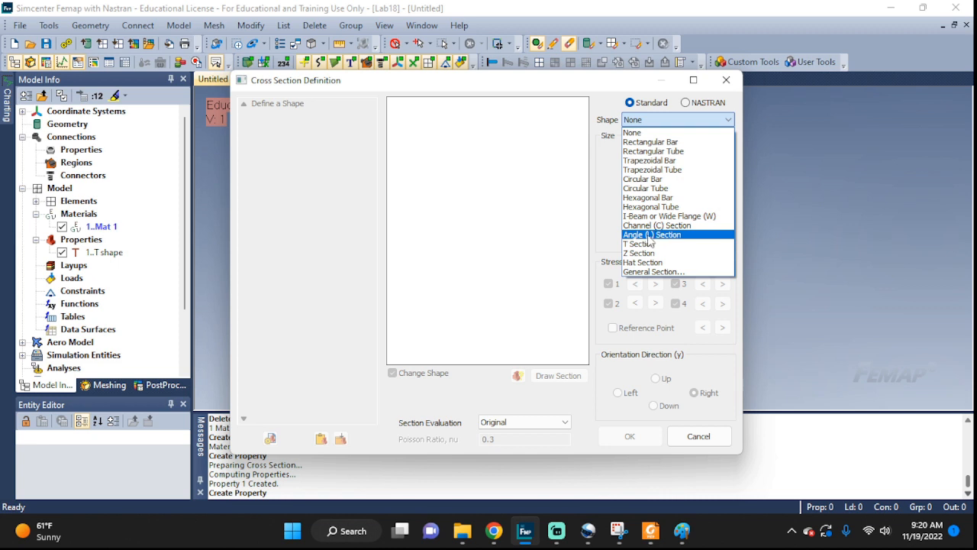
click(666, 235)
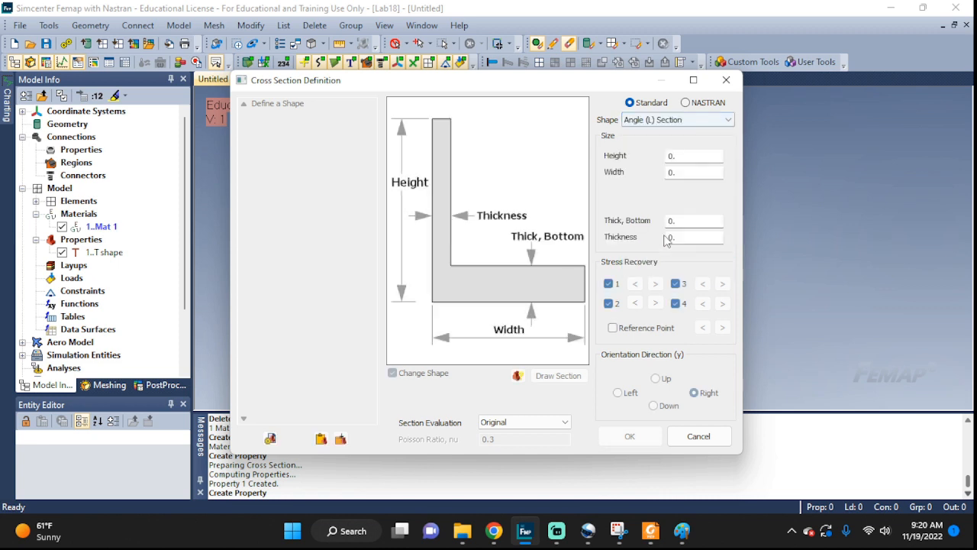
click(682, 159)
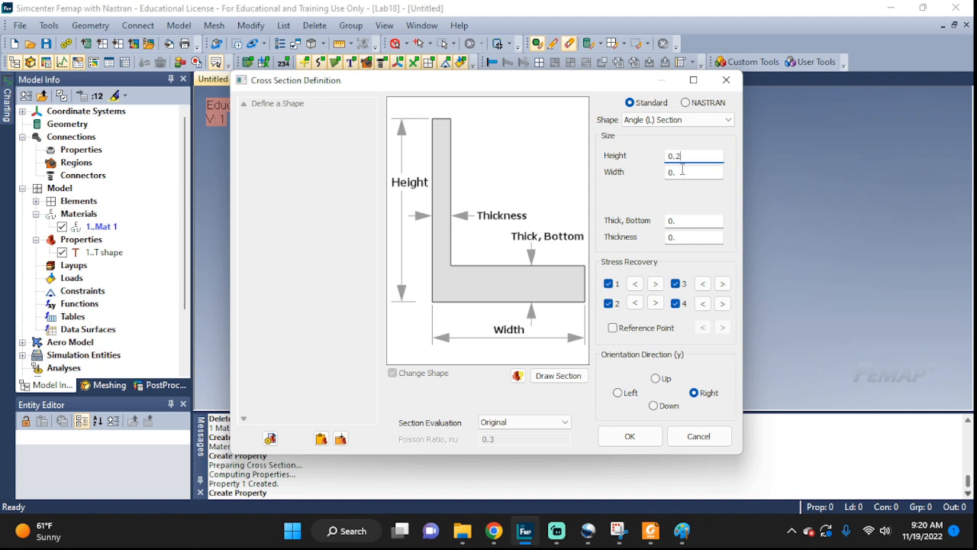
click(683, 171)
text(1)
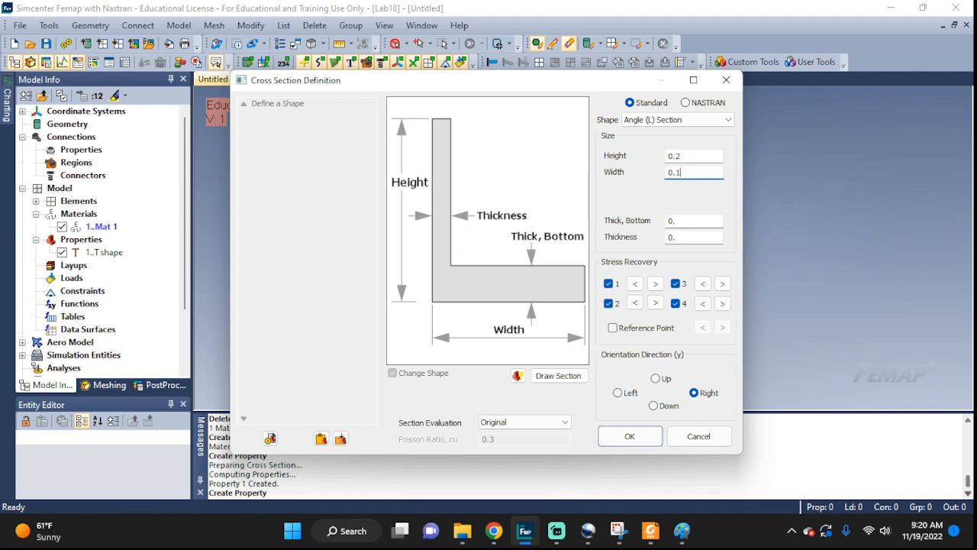
text(5)
click(697, 221)
key(Tab)
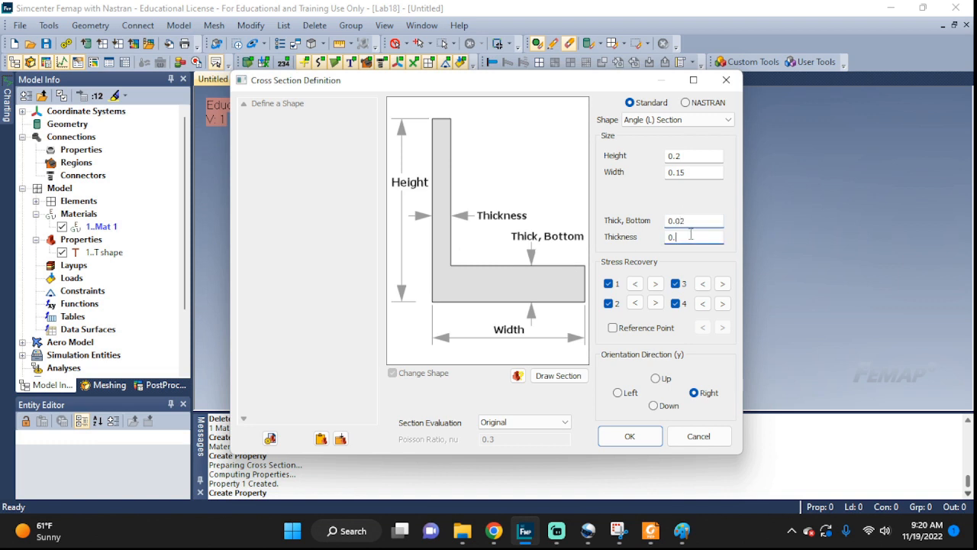
text(0.02)
Enable the L section's reference point with the y orientation Up, and create the L shape property
click(613, 327)
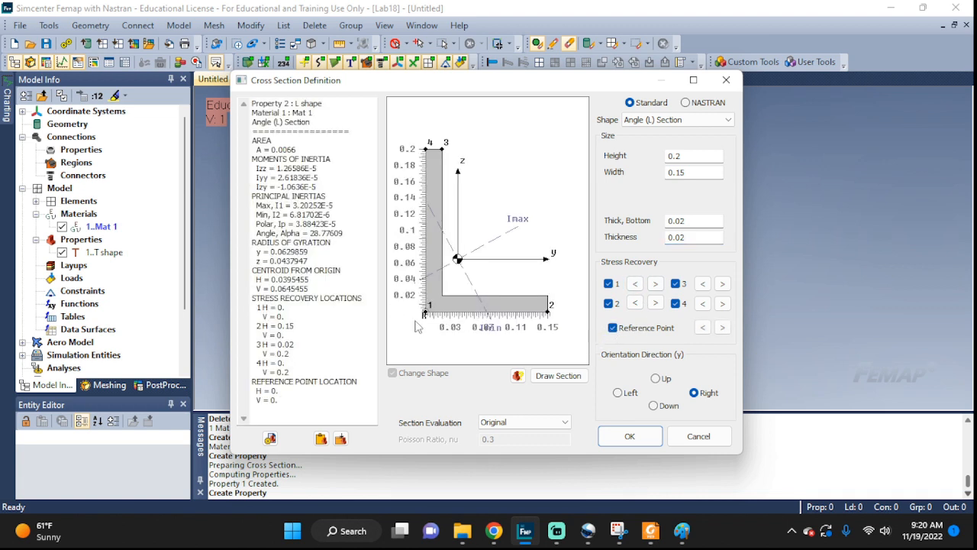
click(655, 378)
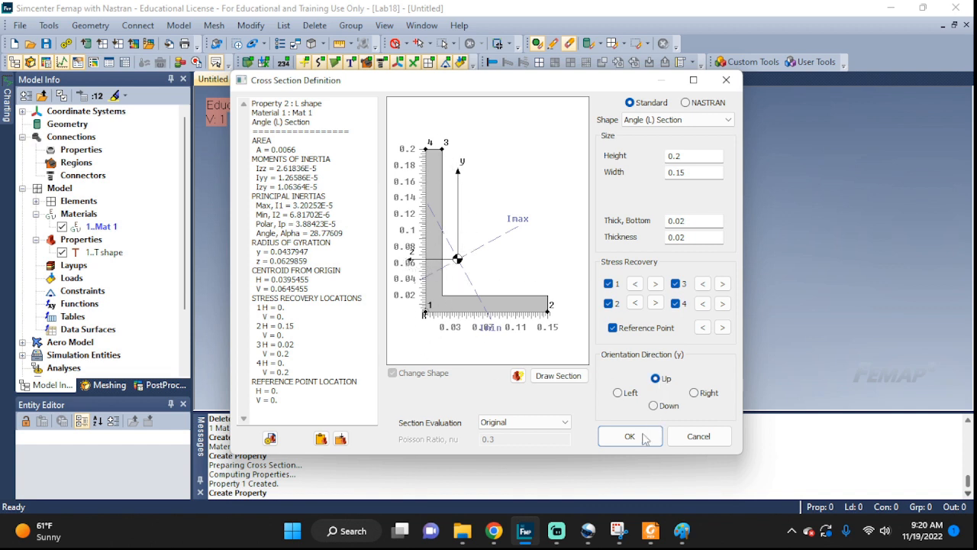
click(568, 379)
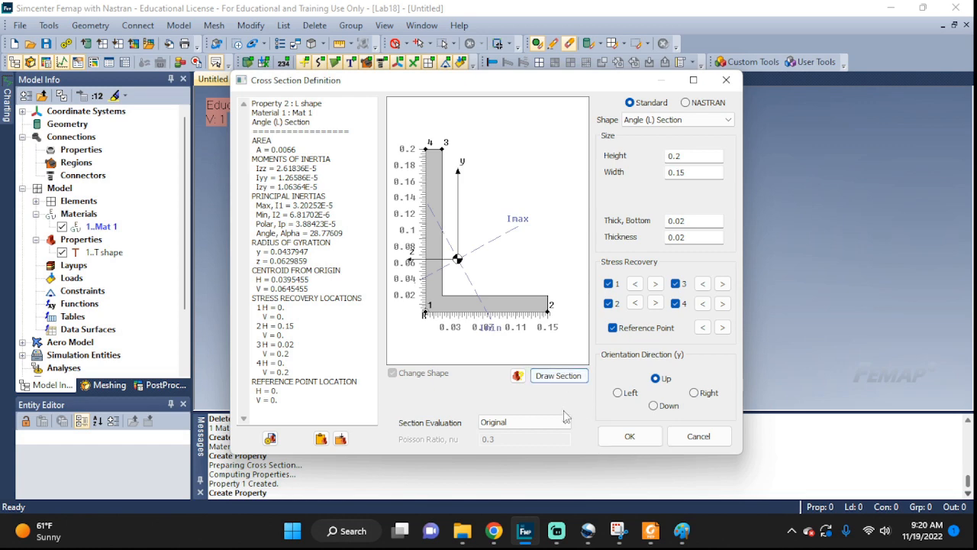
click(624, 439)
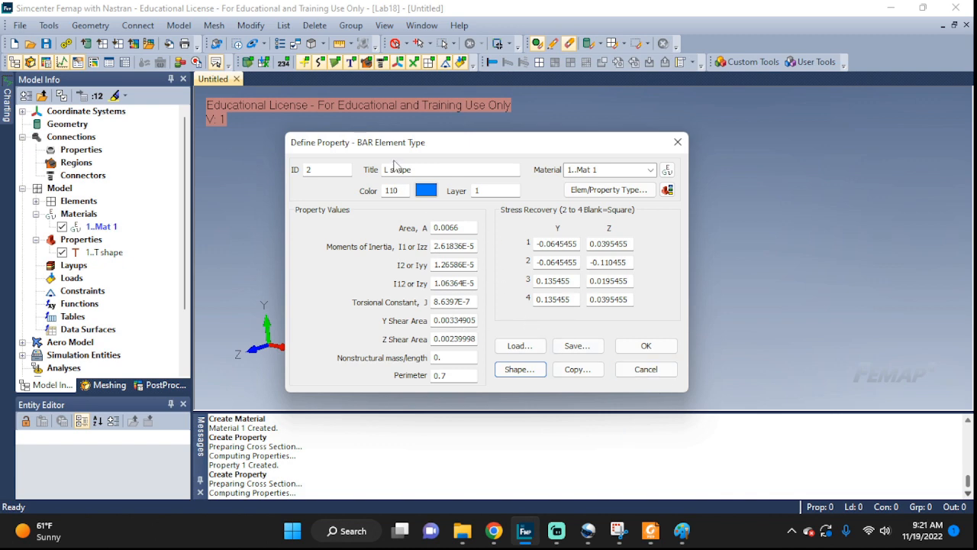
click(644, 348)
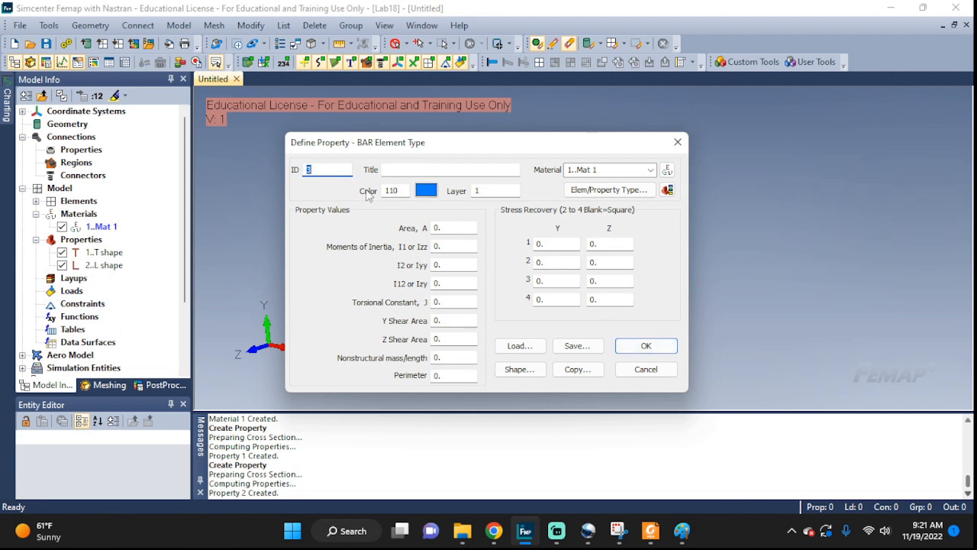
Title the next property I shape and keep Bar as its element type
click(399, 169)
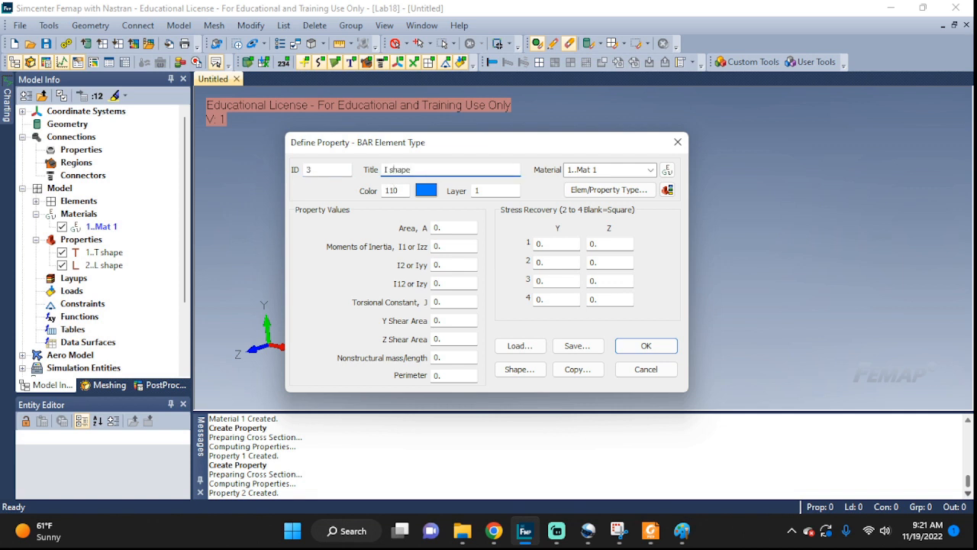
text(I shape)
click(617, 189)
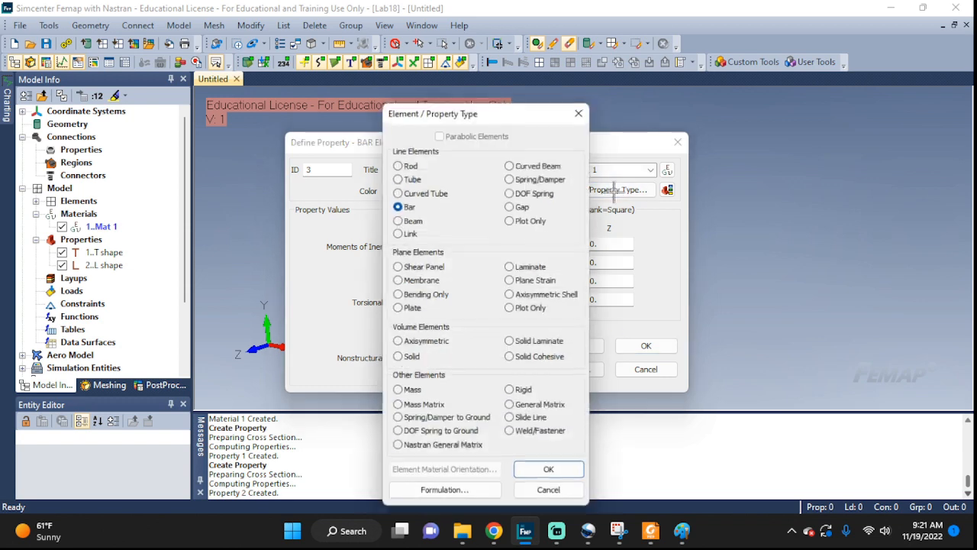
click(526, 471)
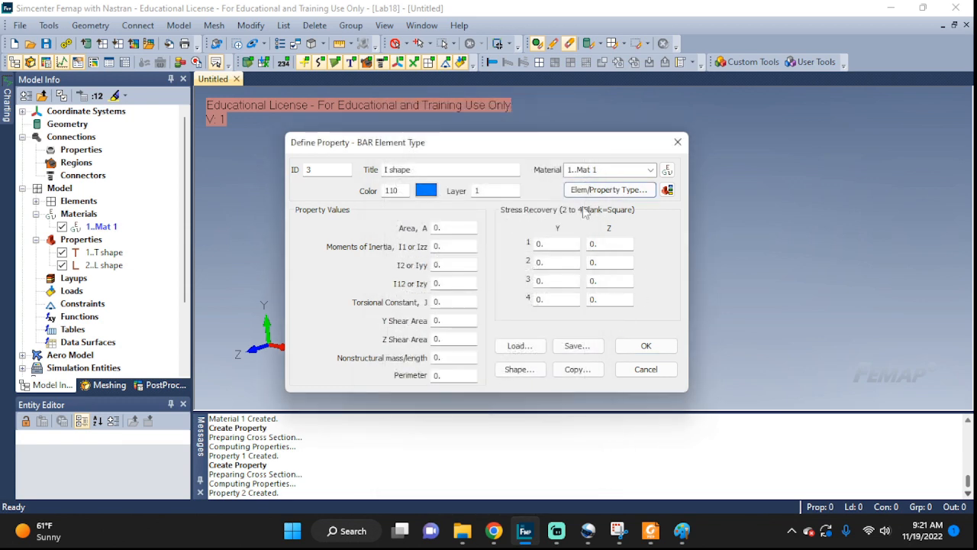
Define and draw an I-Beam or Wide Flange (W) section with height 0.2, top and bottom widths 0.15, and all thicknesses 0.02
click(516, 369)
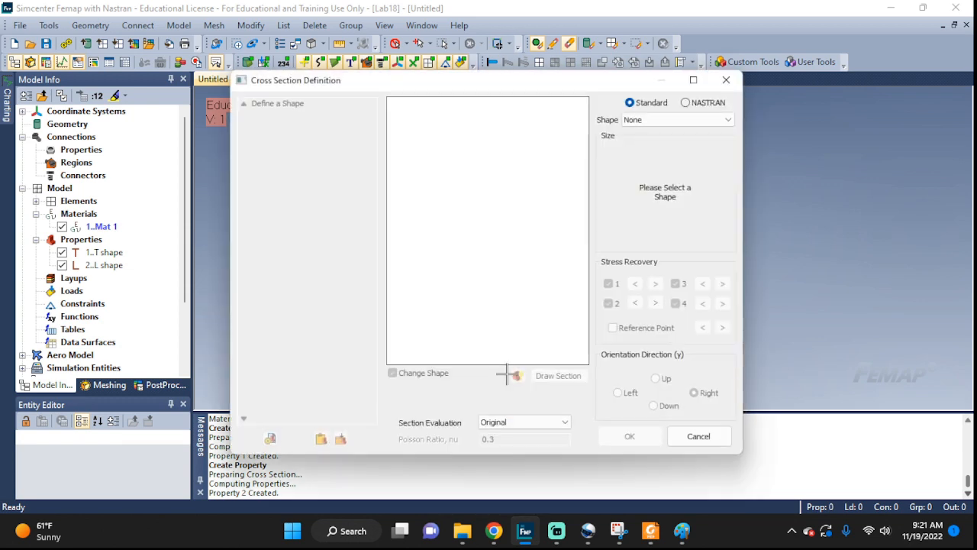
click(645, 121)
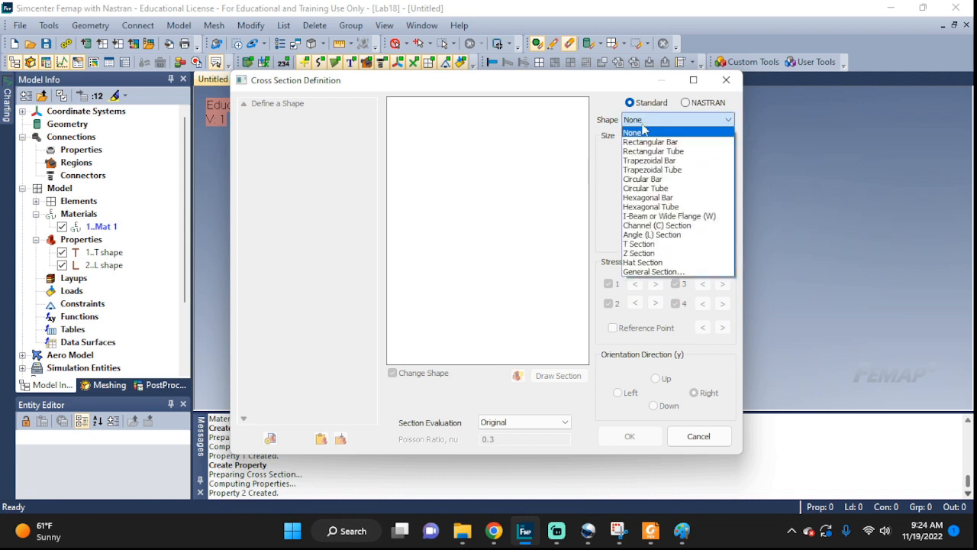
click(651, 217)
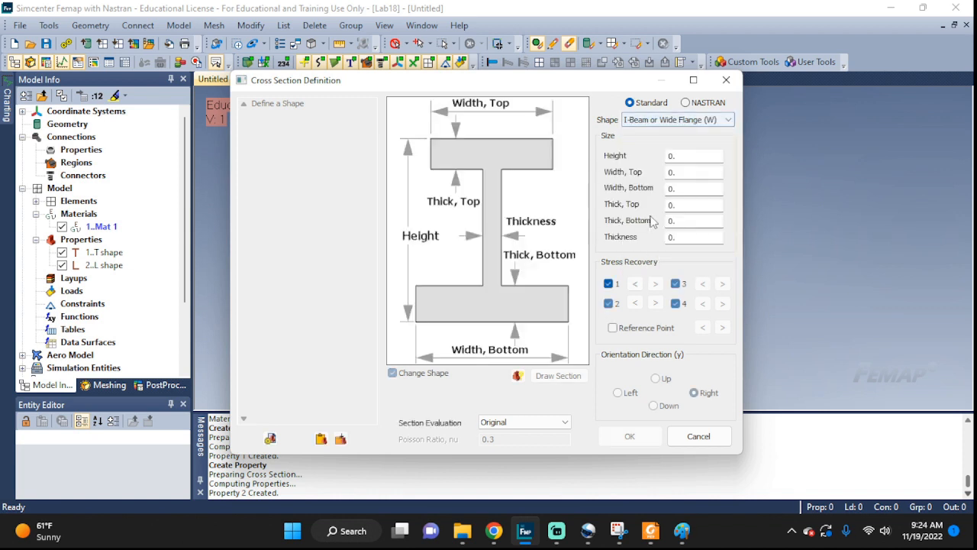
click(691, 156)
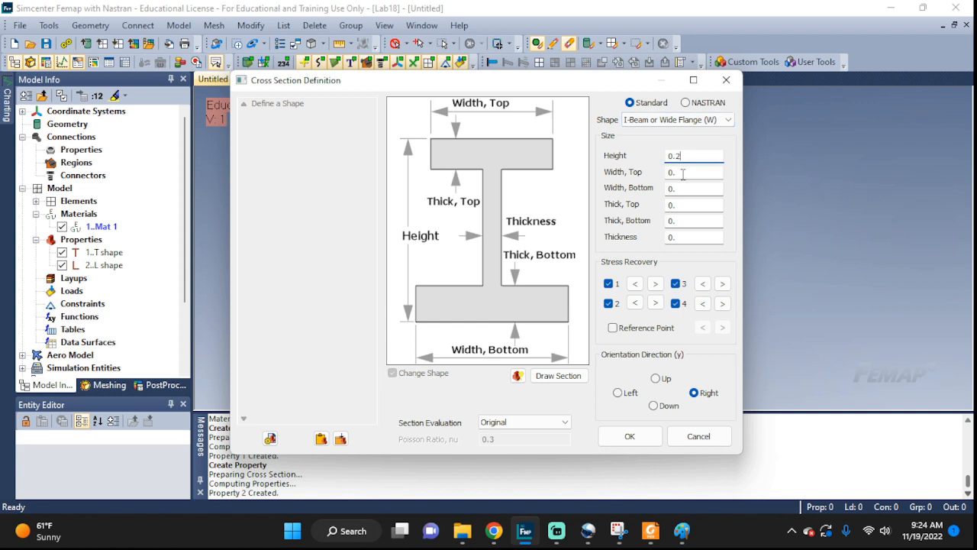
text(2)
click(683, 174)
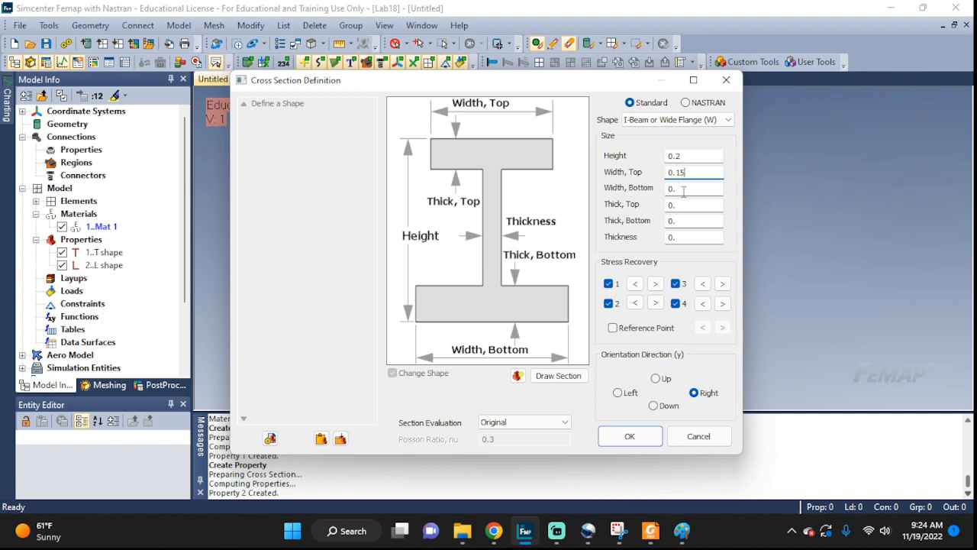
click(685, 189)
click(689, 204)
click(693, 220)
text(02)
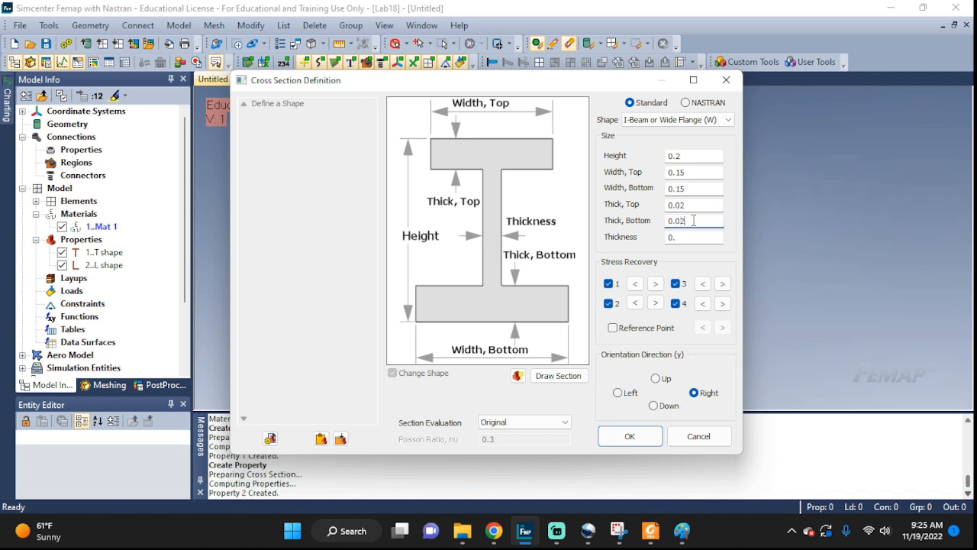
click(697, 236)
text(0.02)
click(558, 375)
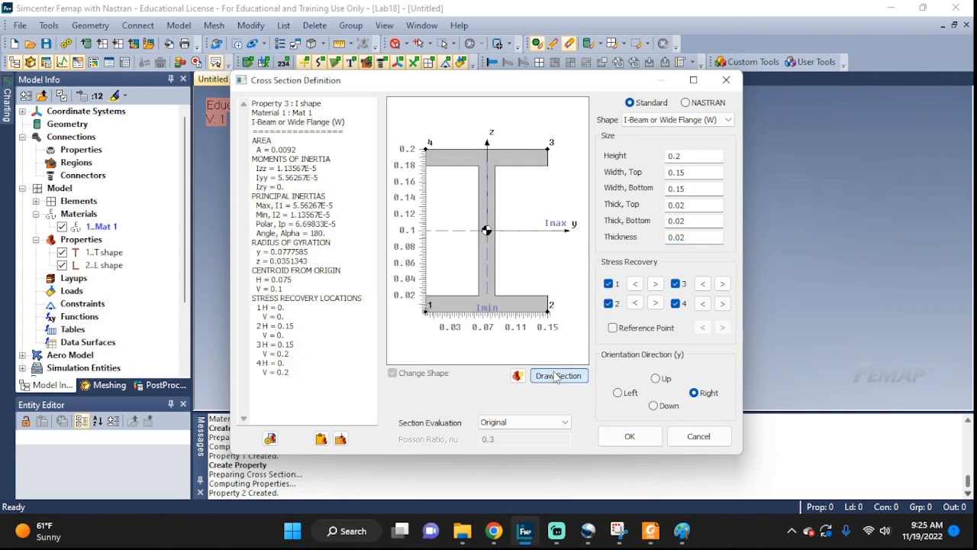
Preview the I section with heights of 0.25 and 0.1, and set the height back to 0.2
click(685, 155)
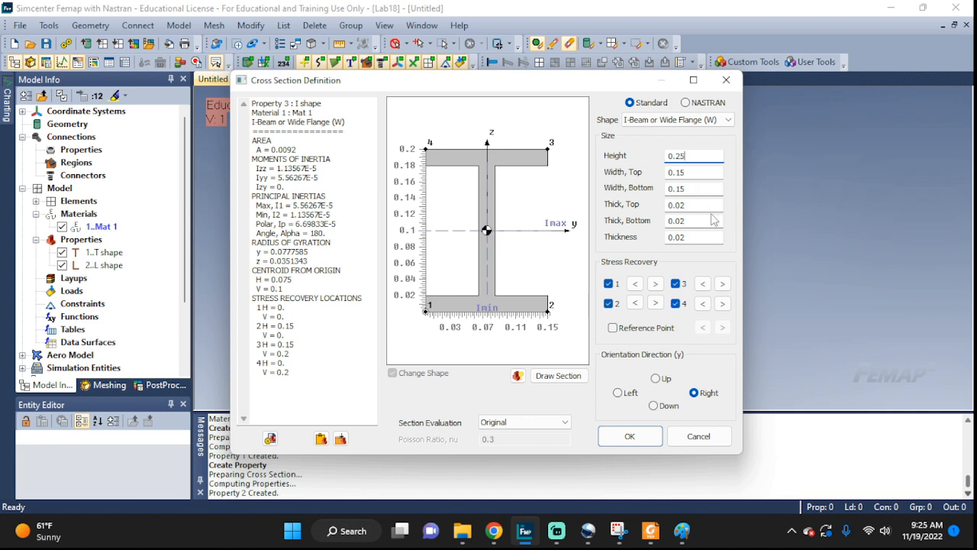
click(556, 376)
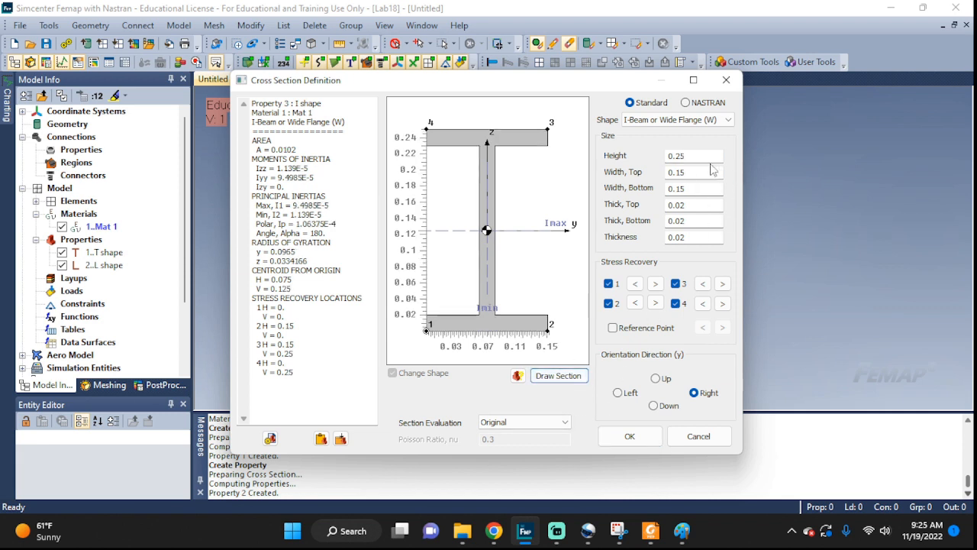
click(679, 155)
text(1)
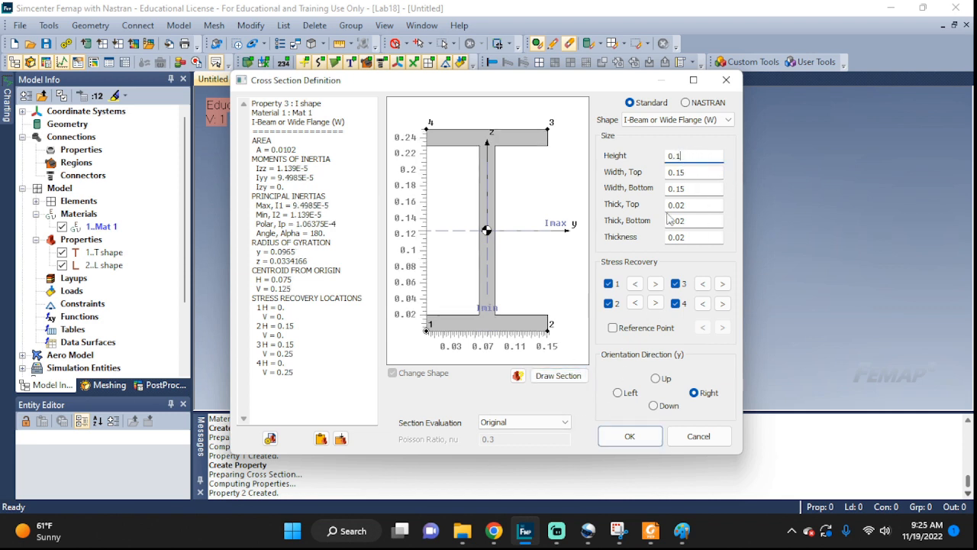
click(574, 378)
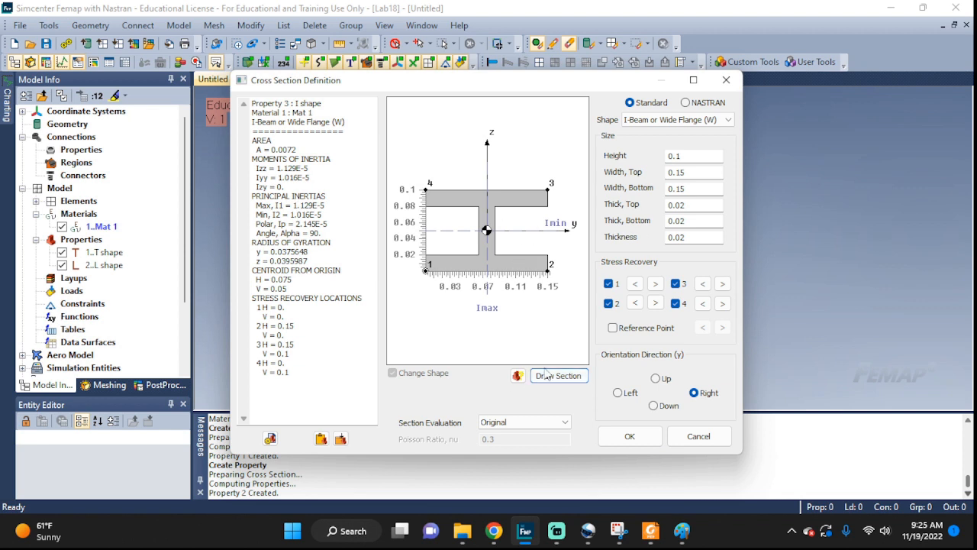
click(678, 156)
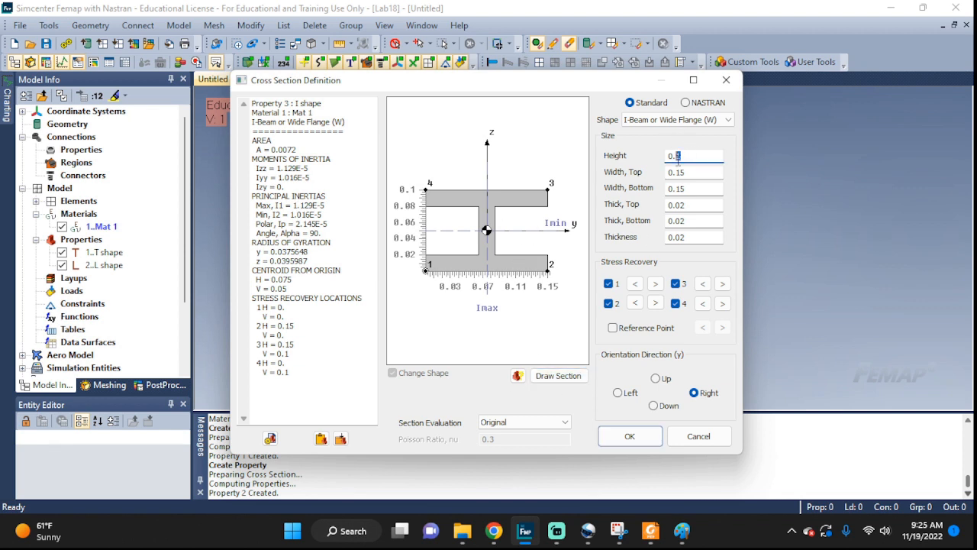
text(2)
click(558, 376)
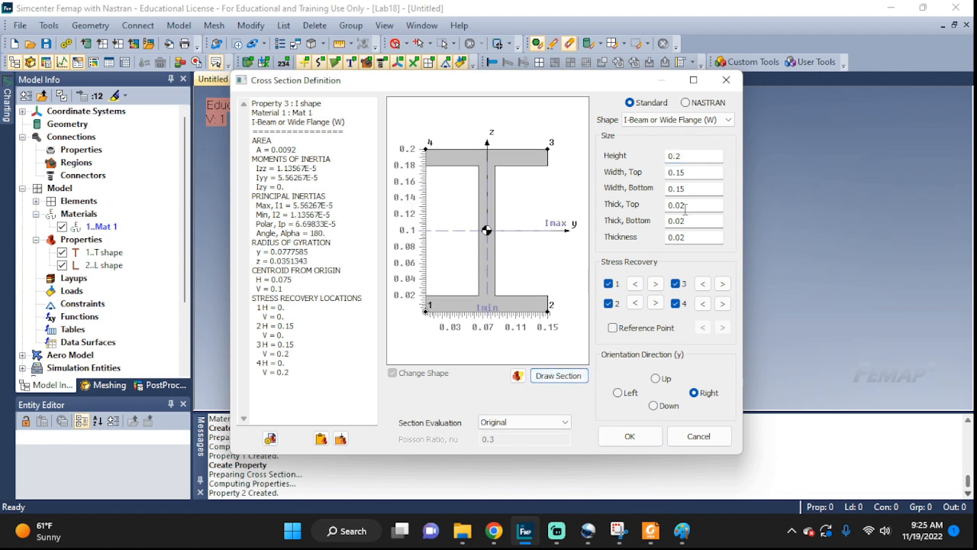
Enable the I section's reference point and move it to the middle of the top flange's upper edge, at H 0.075 and V 0.2
click(615, 330)
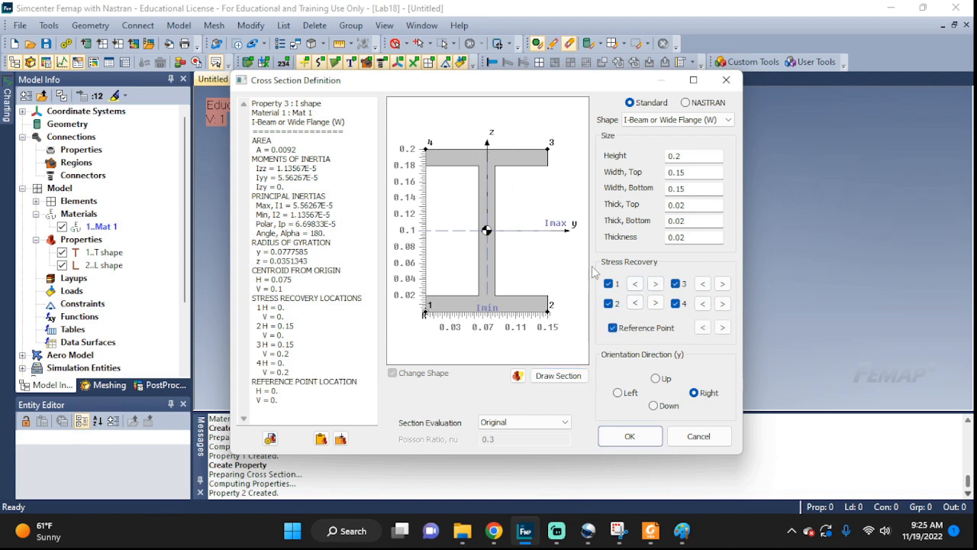
click(721, 327)
click(722, 328)
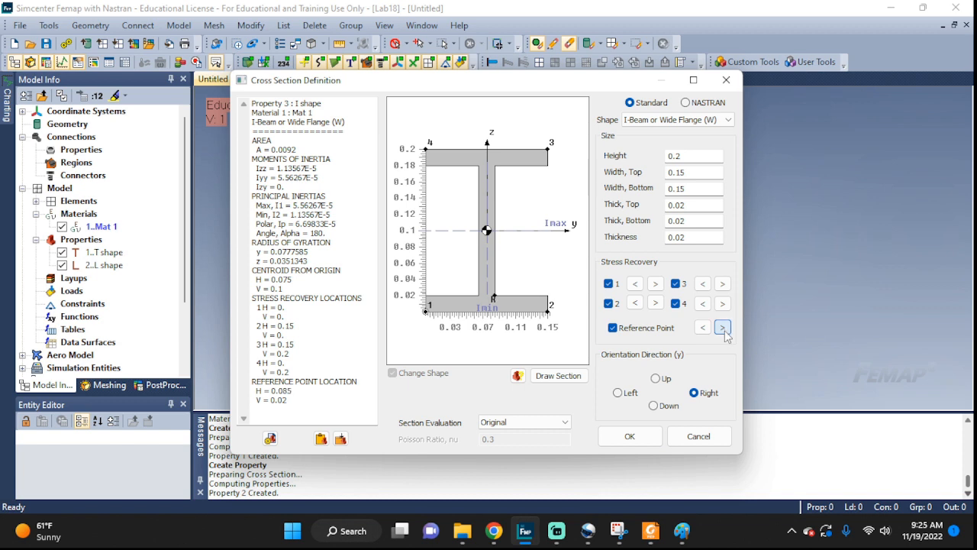
click(724, 332)
click(724, 332)
click(725, 332)
click(724, 332)
click(722, 327)
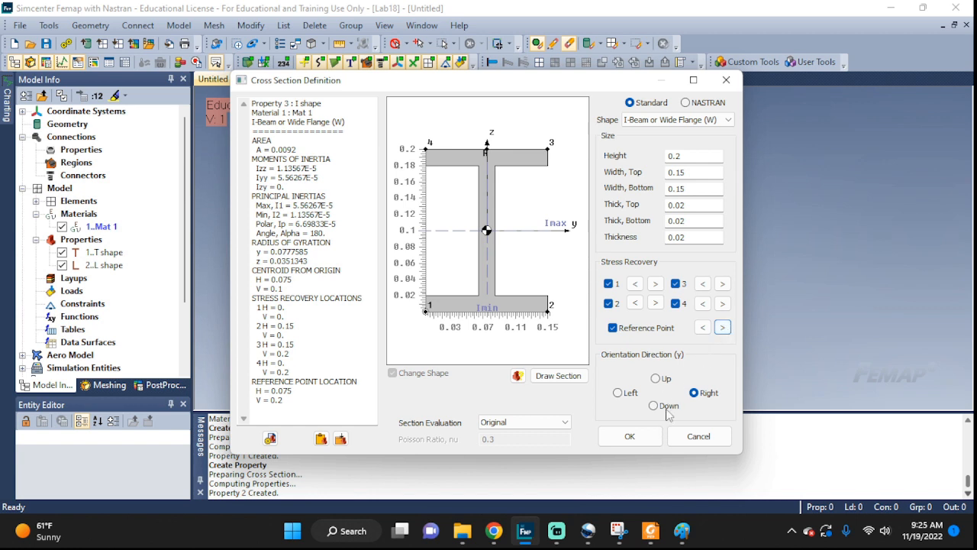
Set the I section's y orientation to Up, create the I shape property, and finish defining properties
click(659, 378)
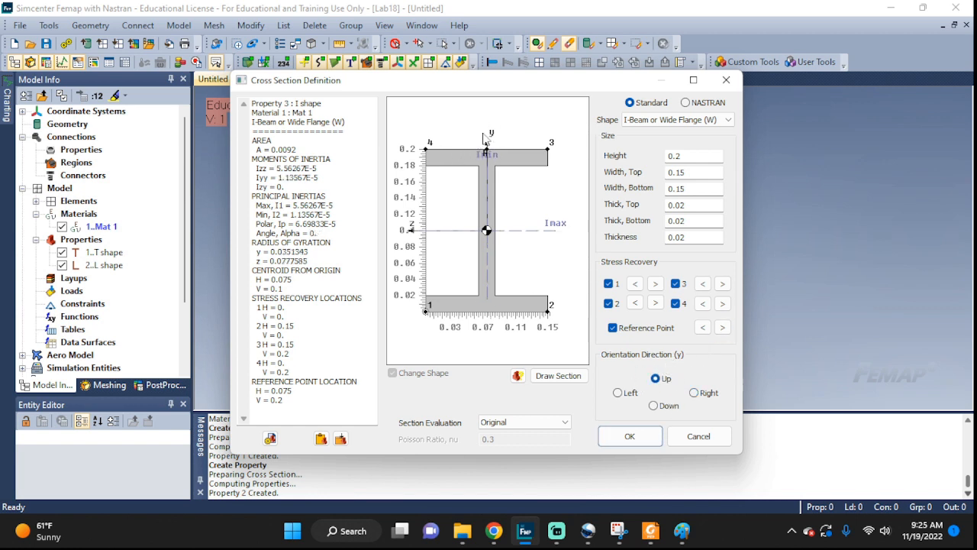
click(546, 376)
click(611, 438)
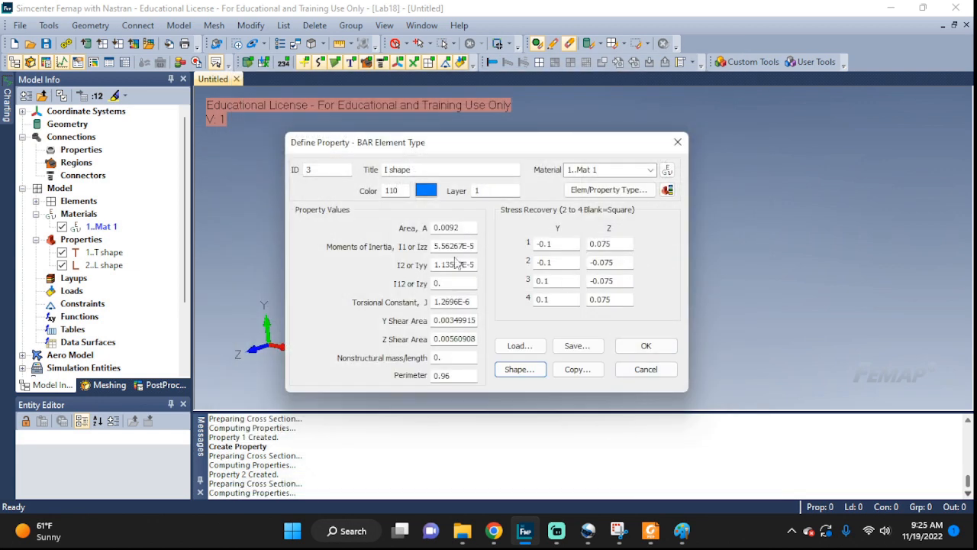
click(643, 345)
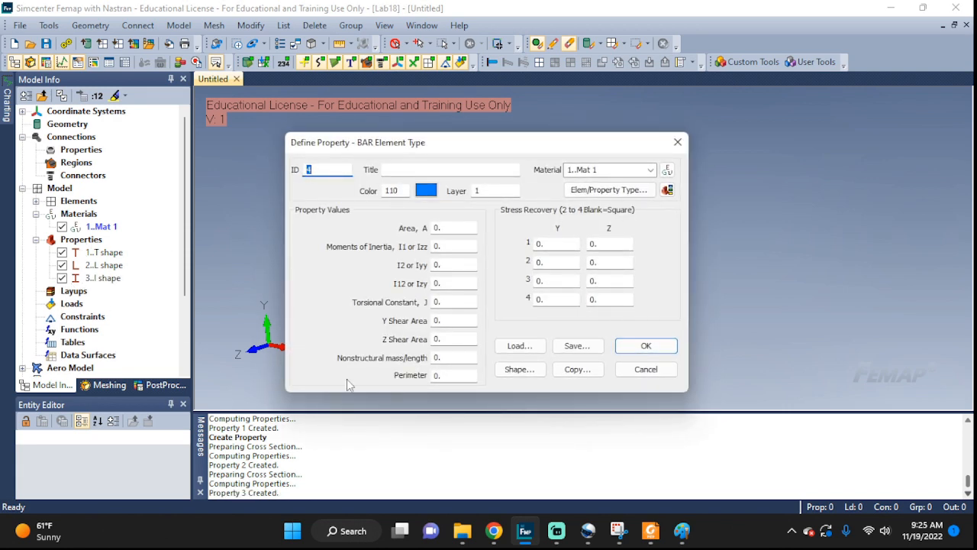
click(645, 369)
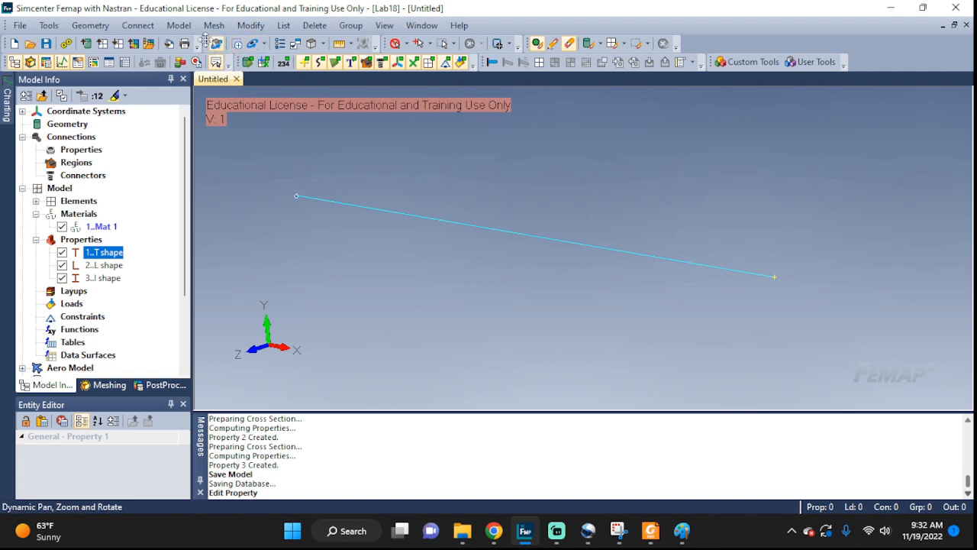
Set the mesh size along the line to 10 elements with equal node spacing
click(214, 25)
mouse_move(235, 61)
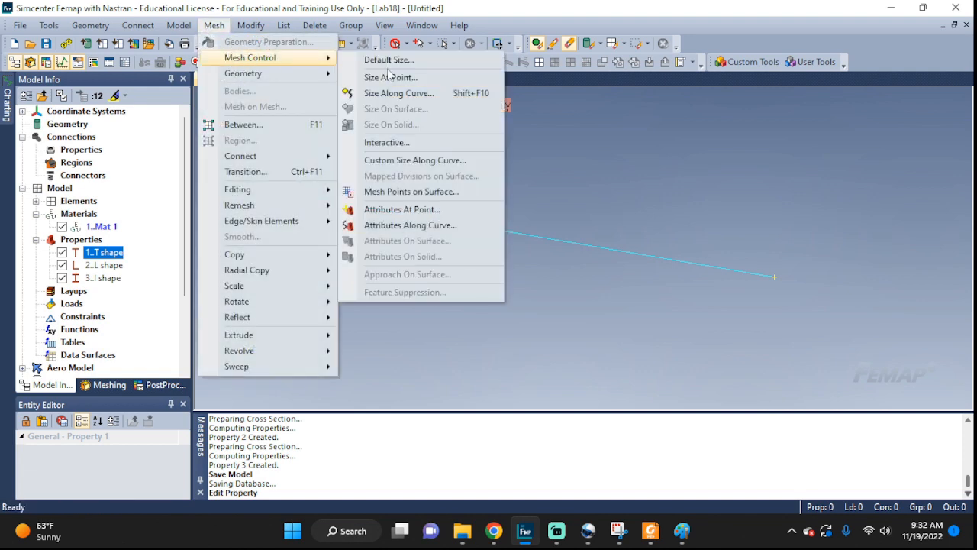
click(408, 93)
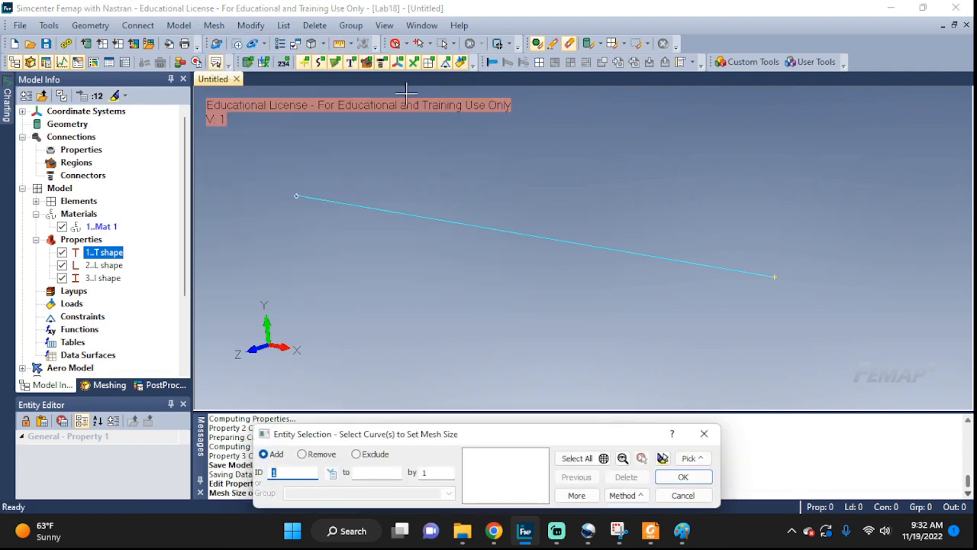
click(541, 267)
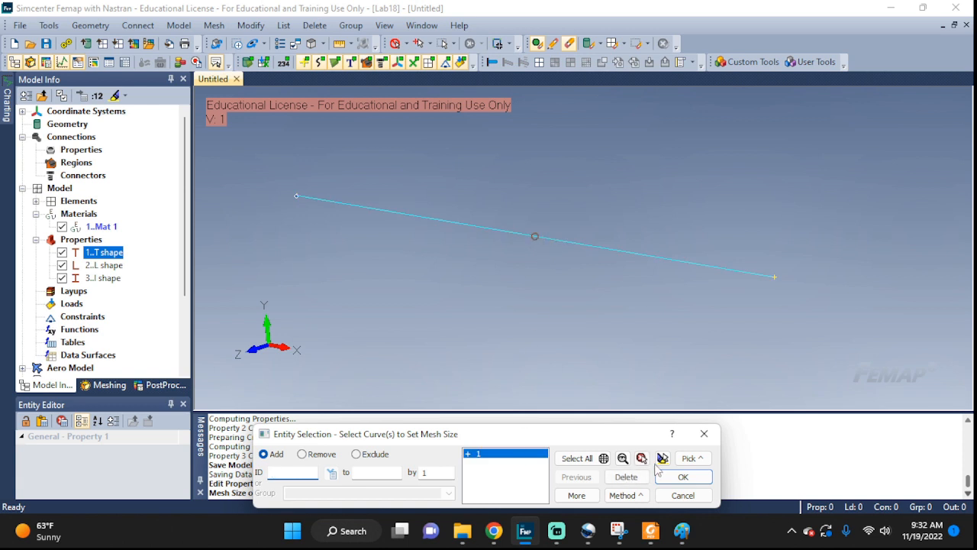
click(663, 477)
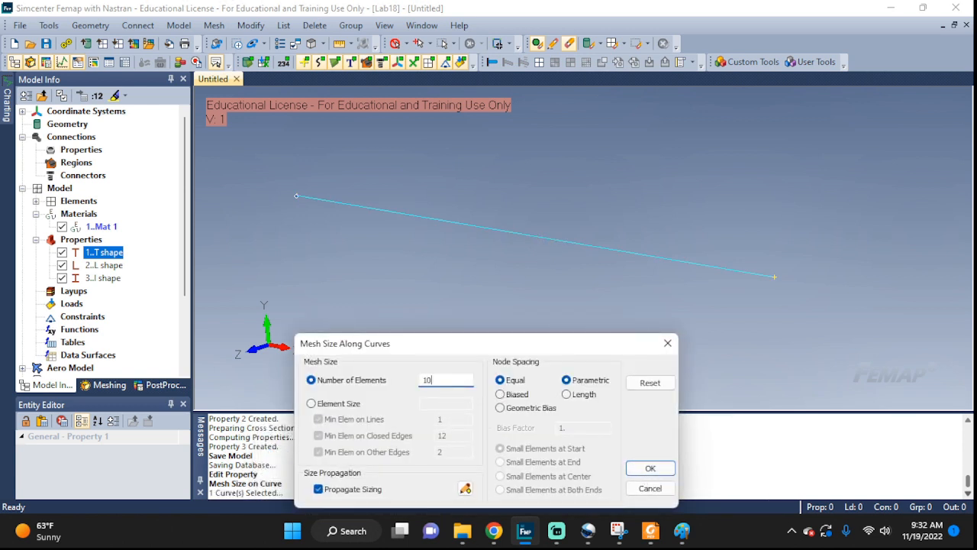
click(649, 467)
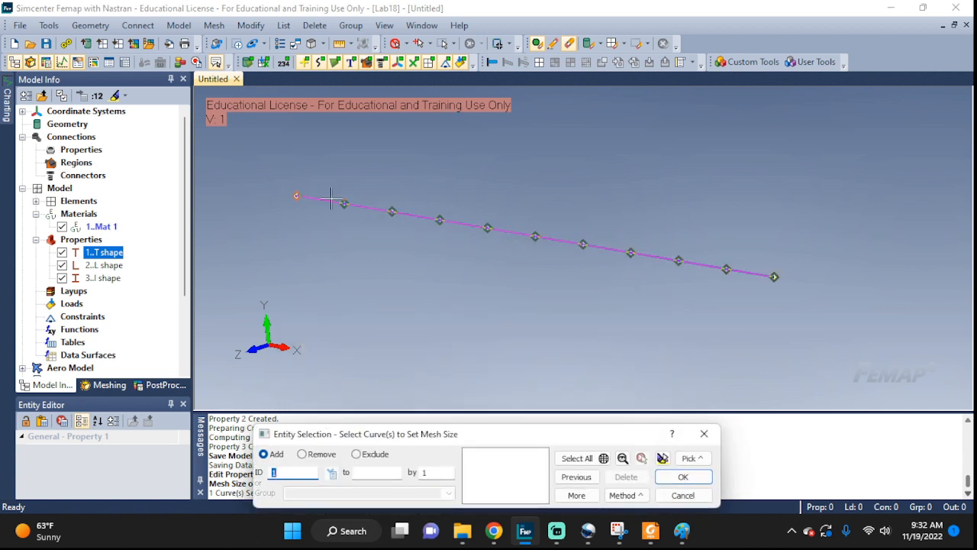
click(683, 495)
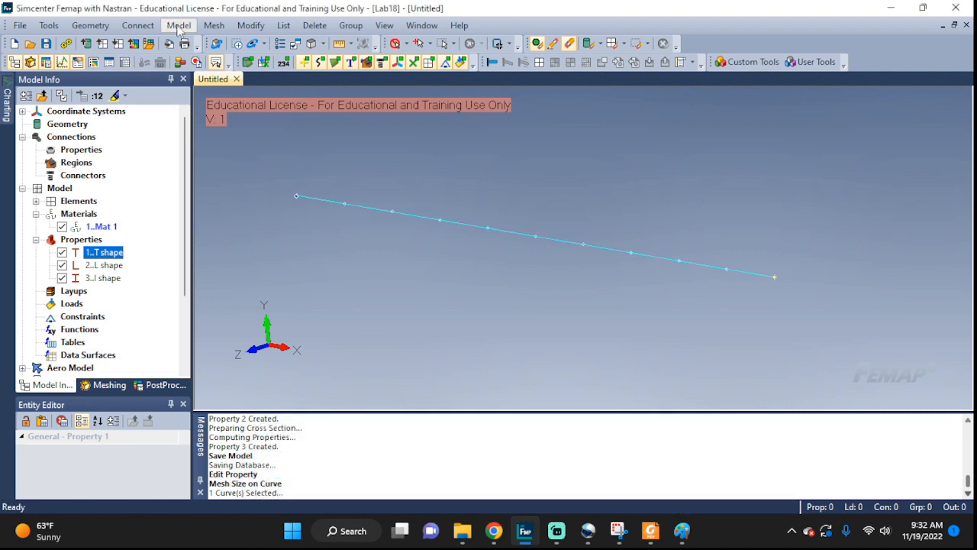
Mesh the line curve with elements and nodes using the T shape property, without offset to the reference point
click(178, 26)
click(180, 26)
click(214, 25)
mouse_move(242, 73)
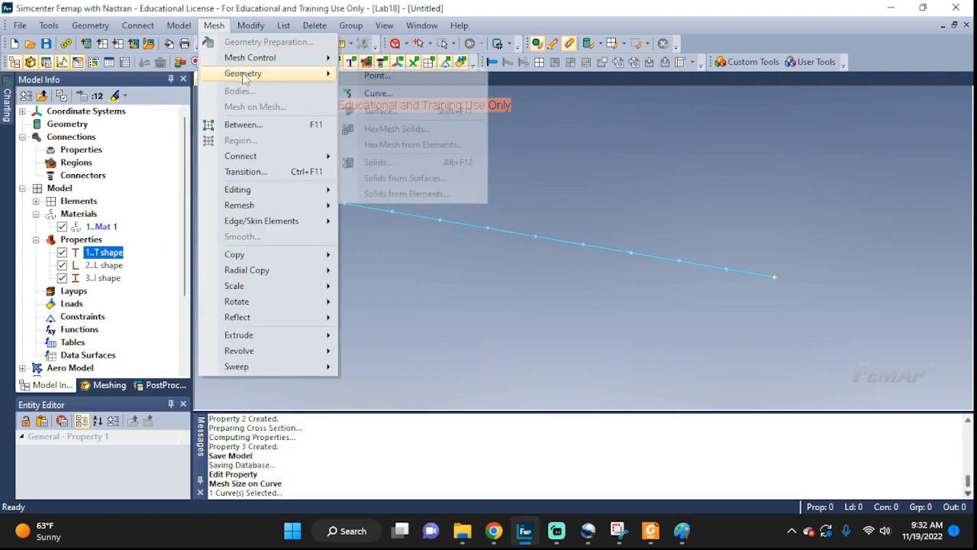
click(370, 94)
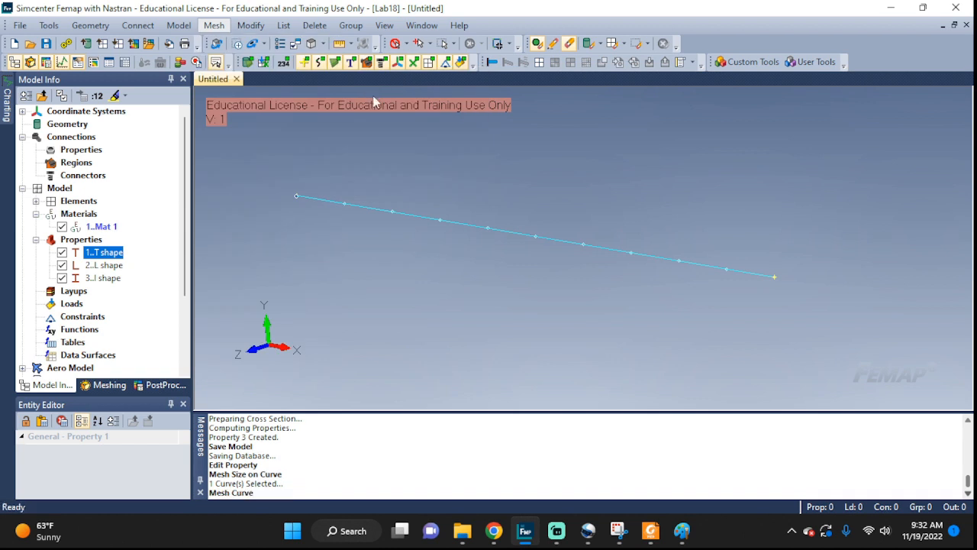
click(623, 246)
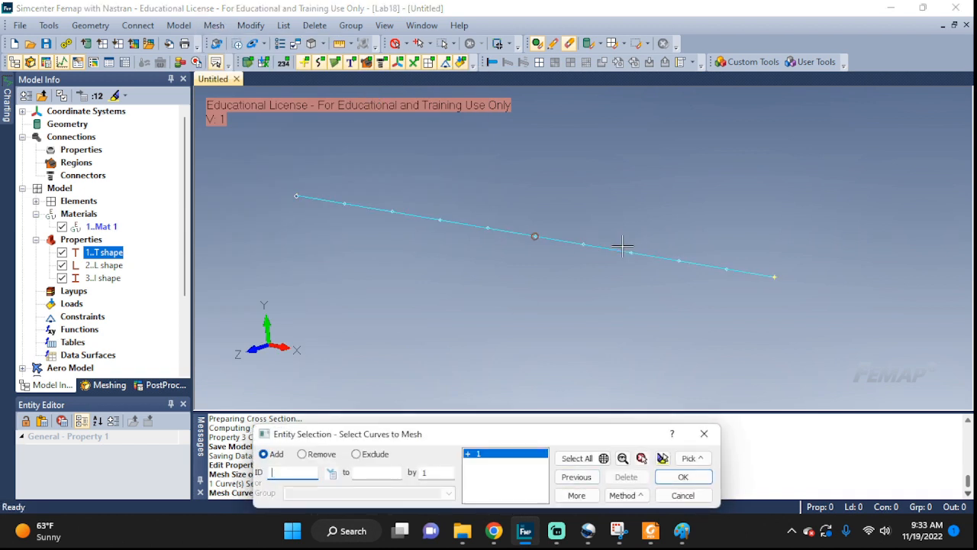
click(668, 478)
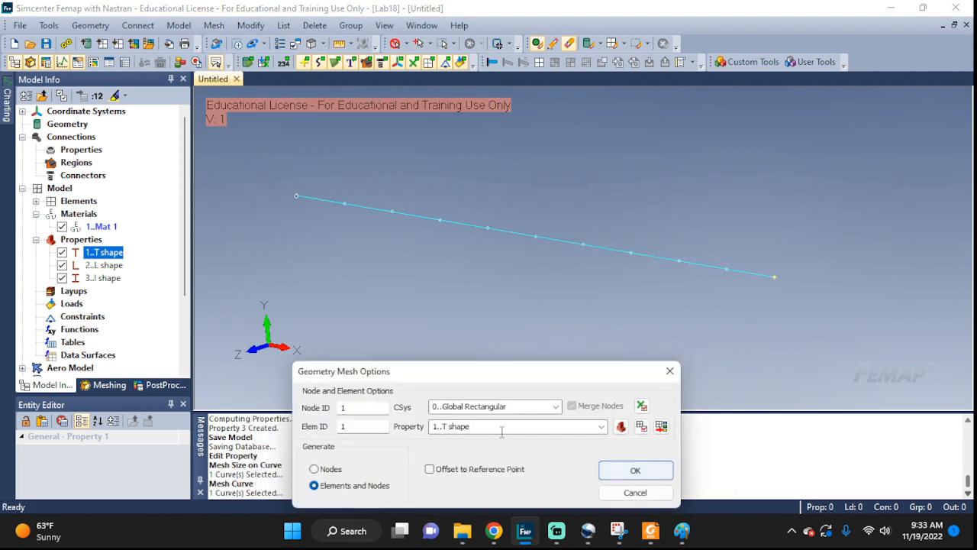
click(602, 425)
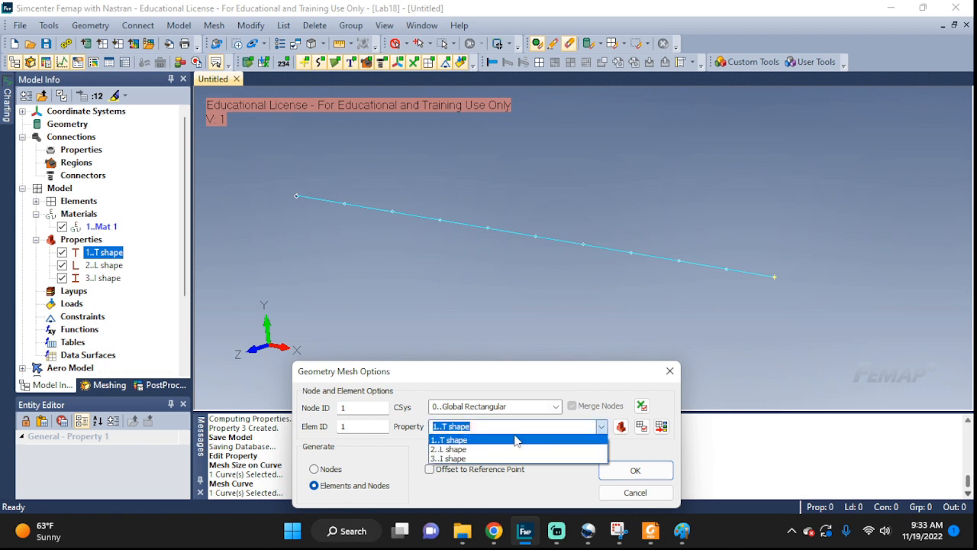
click(453, 441)
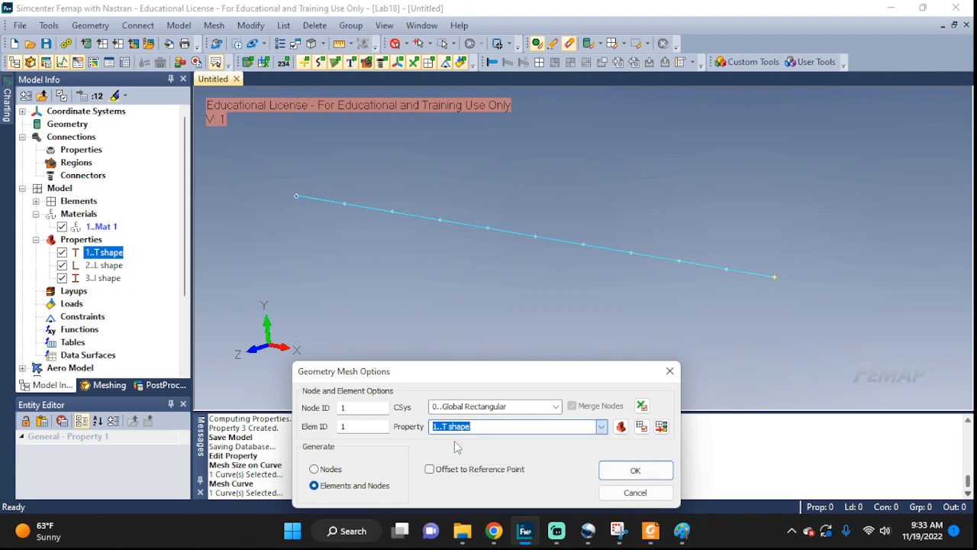
click(622, 473)
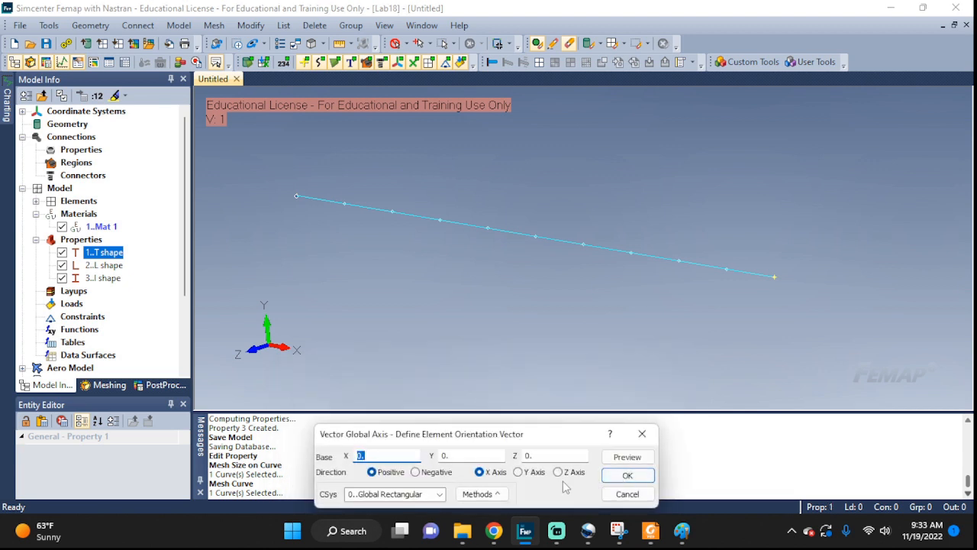
Check the T section's y direction in the Snipping Tool capture, and define the element orientation vector along the positive global Y axis
drag(479, 444, 579, 327)
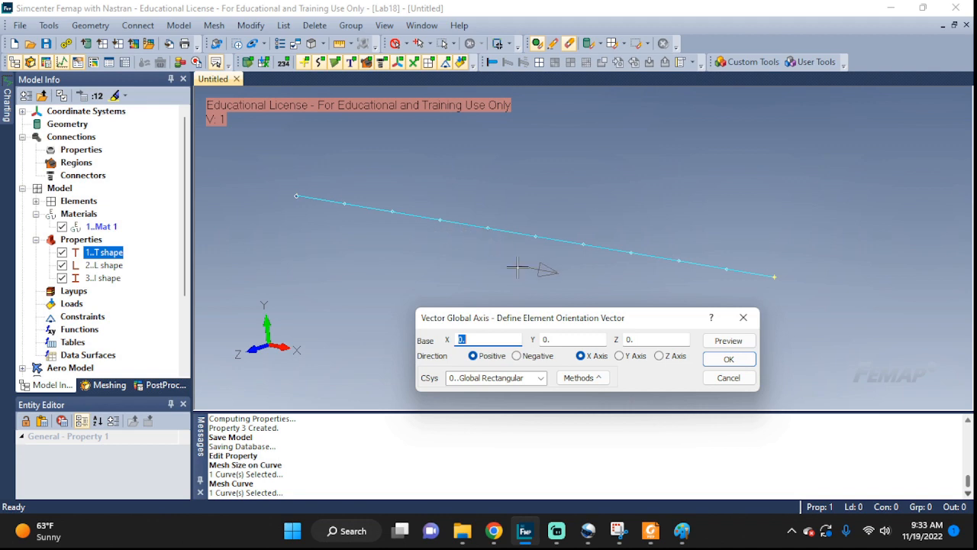
click(623, 533)
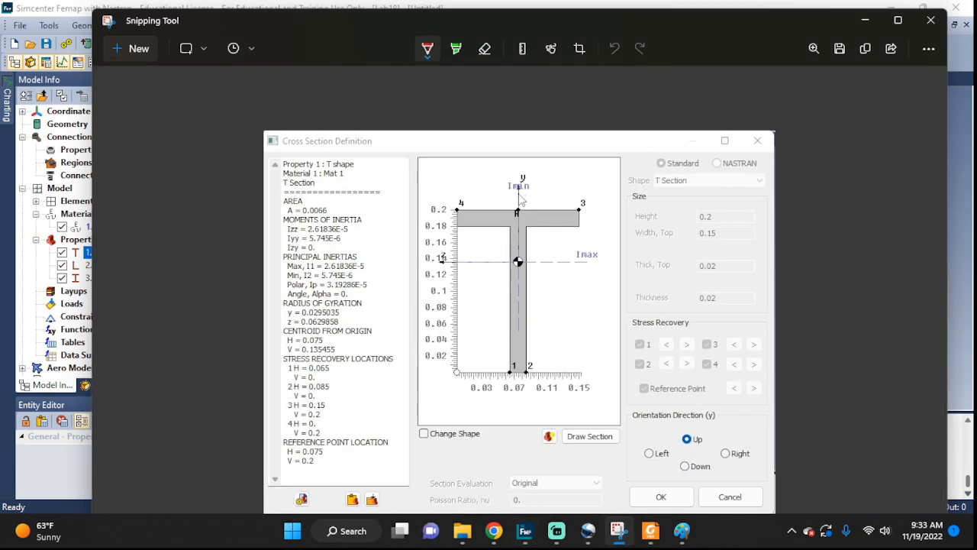
click(864, 23)
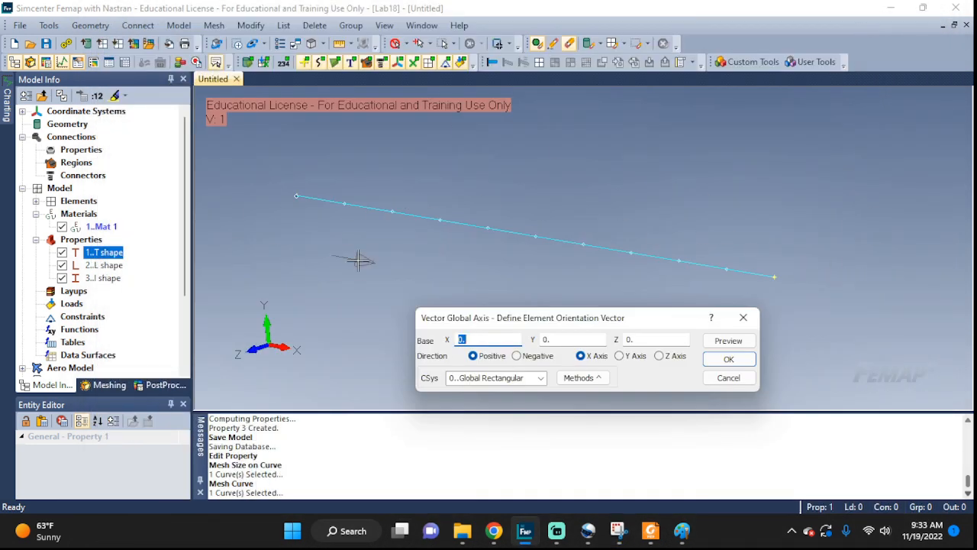
click(619, 355)
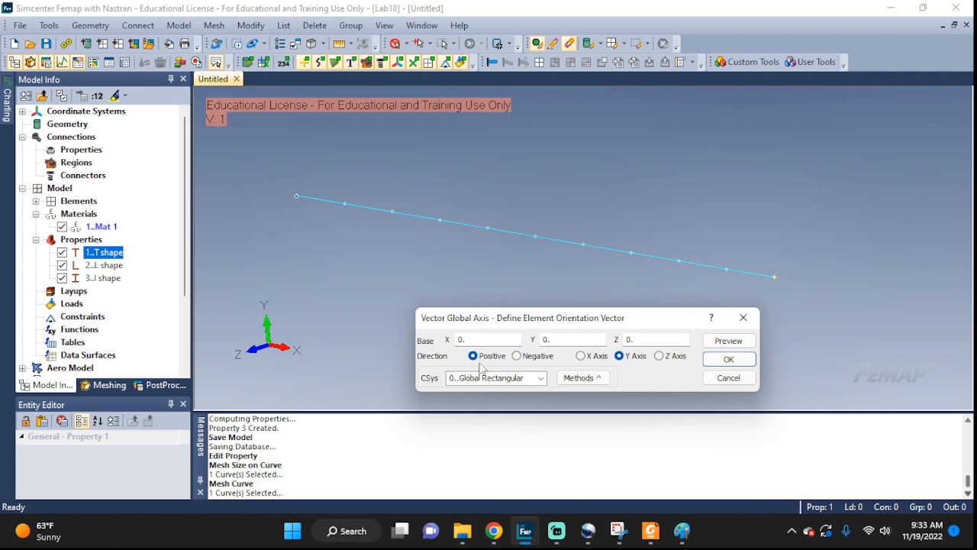
click(727, 360)
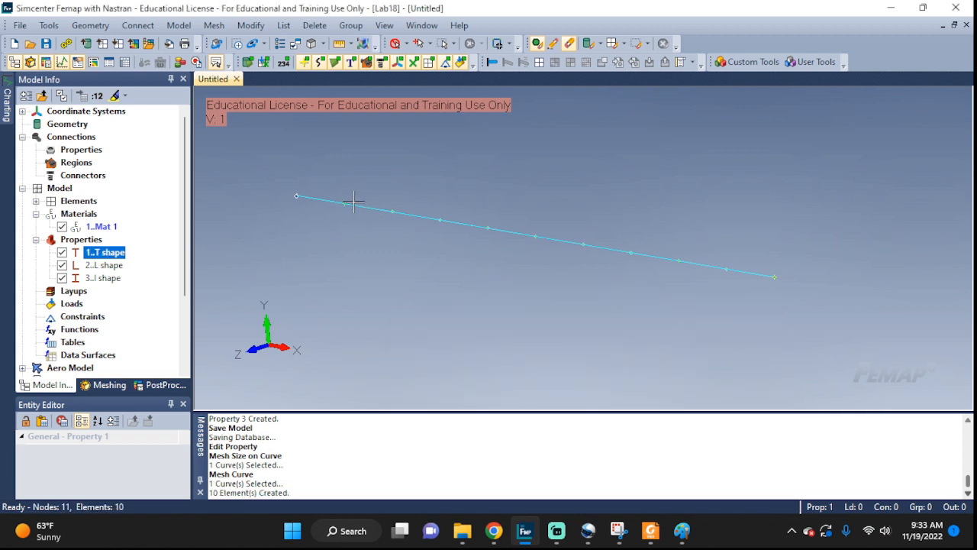
Display the beam elements with their cross section and orientation using the Element - Orientation/Shape view options
key(F5)
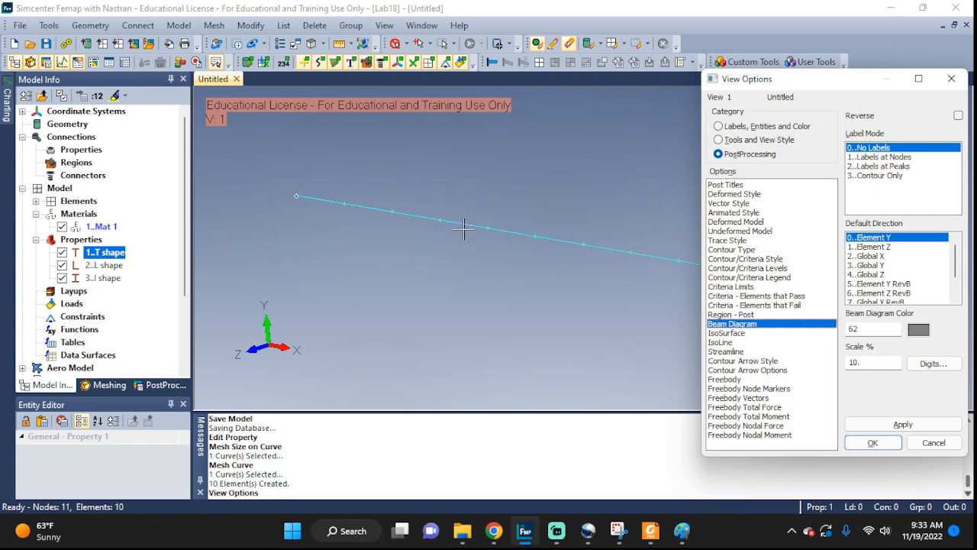
click(748, 127)
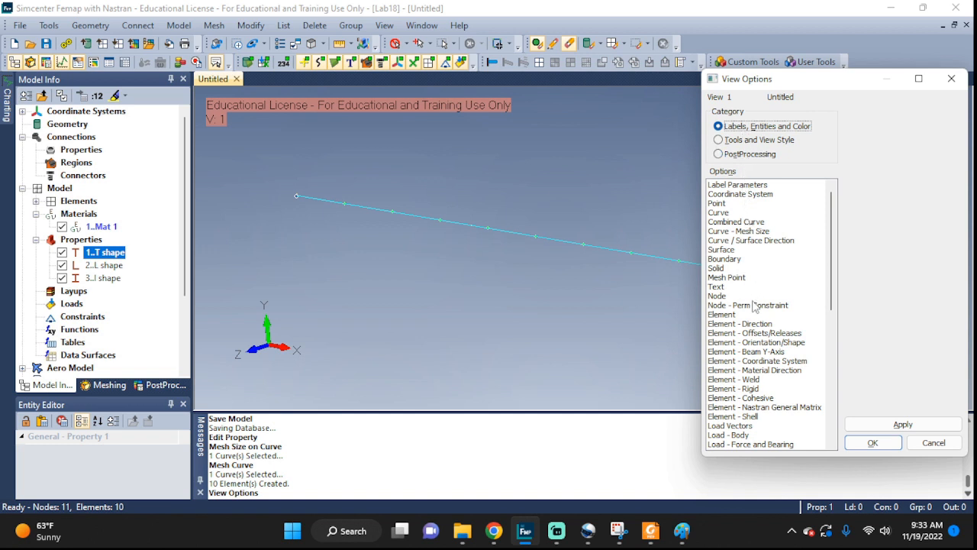
click(752, 343)
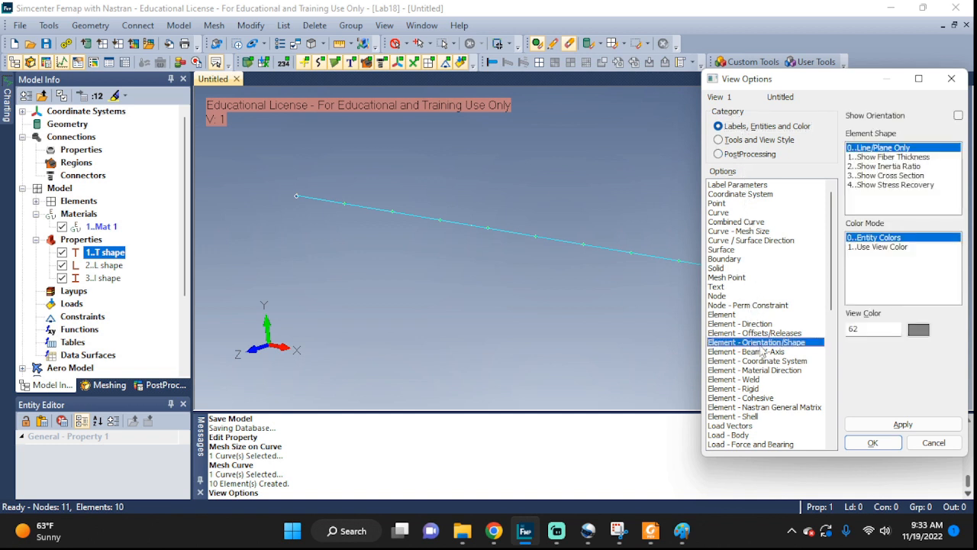
click(891, 177)
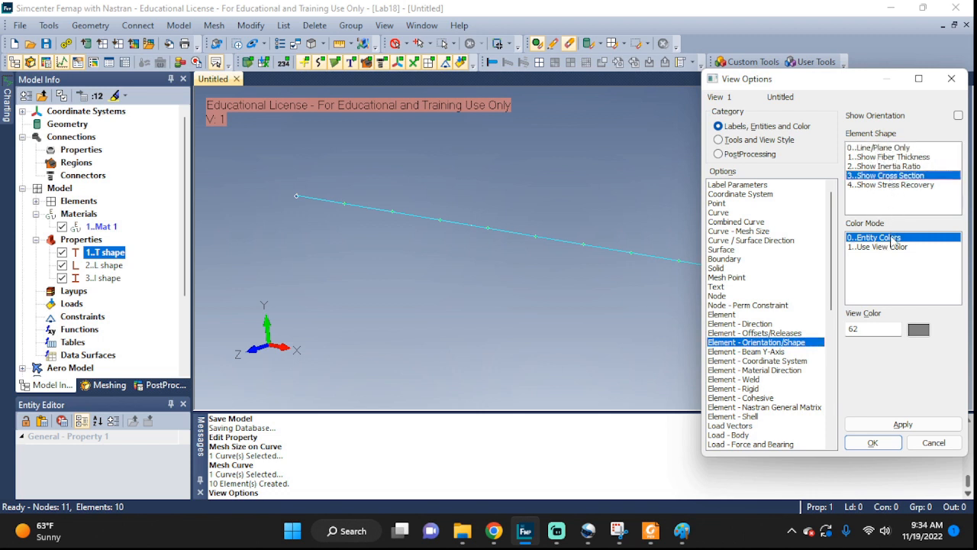
click(958, 115)
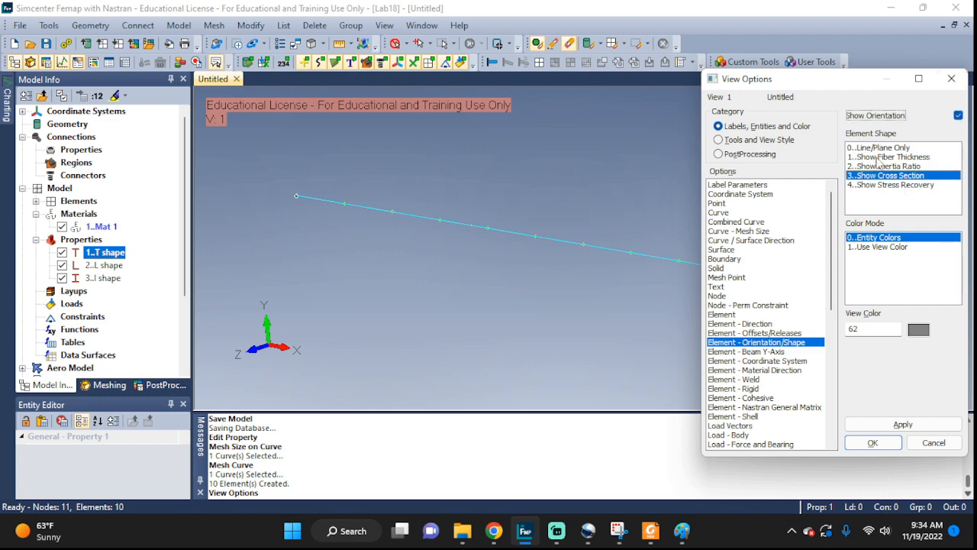
click(877, 425)
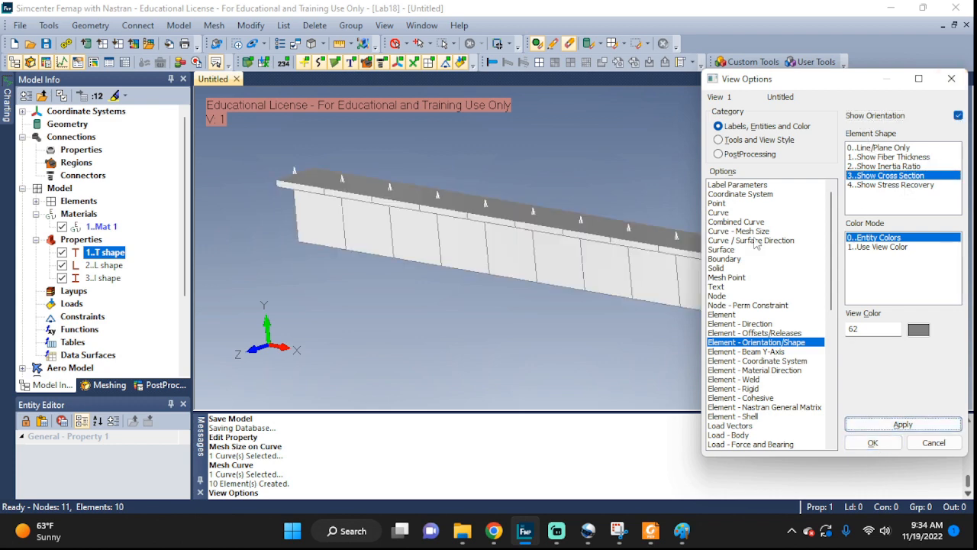
click(872, 443)
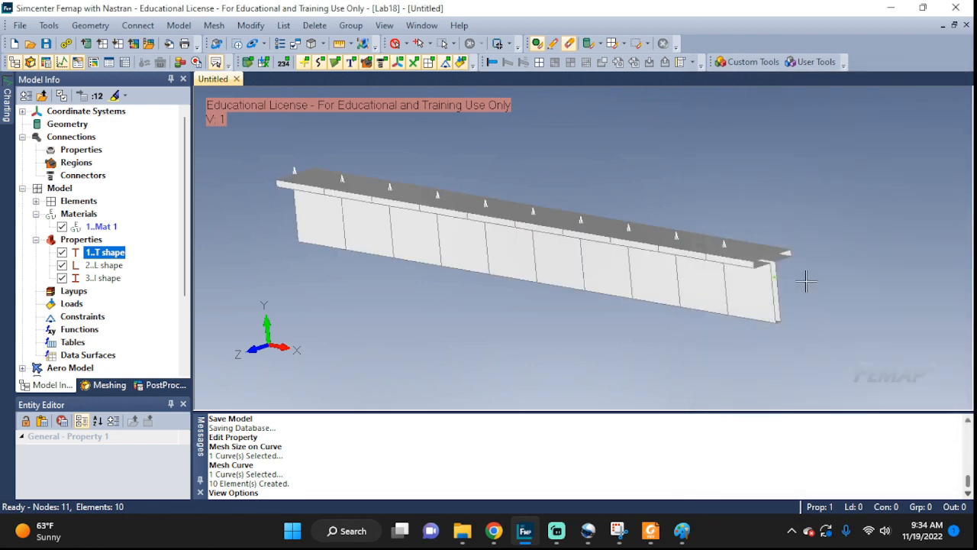
Examine the T cross section and its orientation up close from the end of the meshed beam
middle_drag(806, 282, 766, 258)
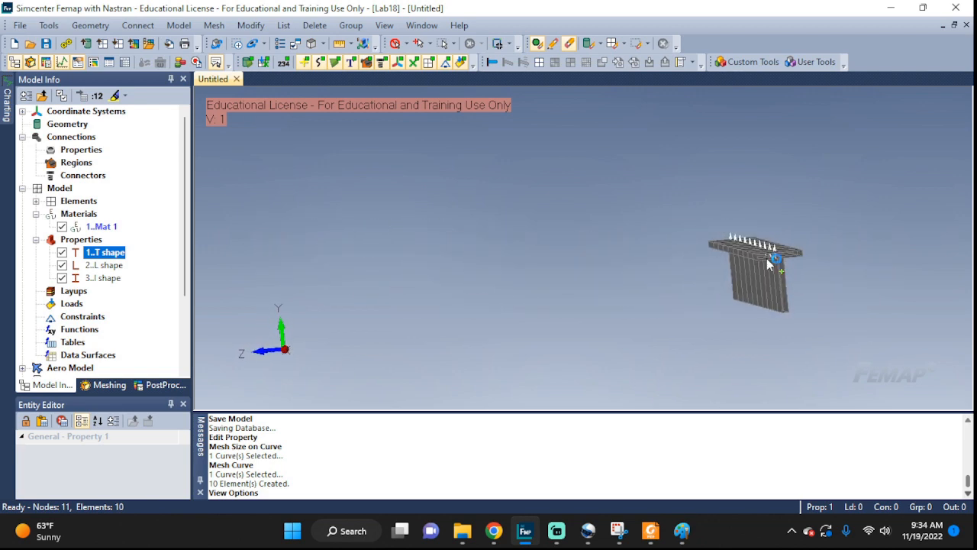
scroll(768, 263, up, 10)
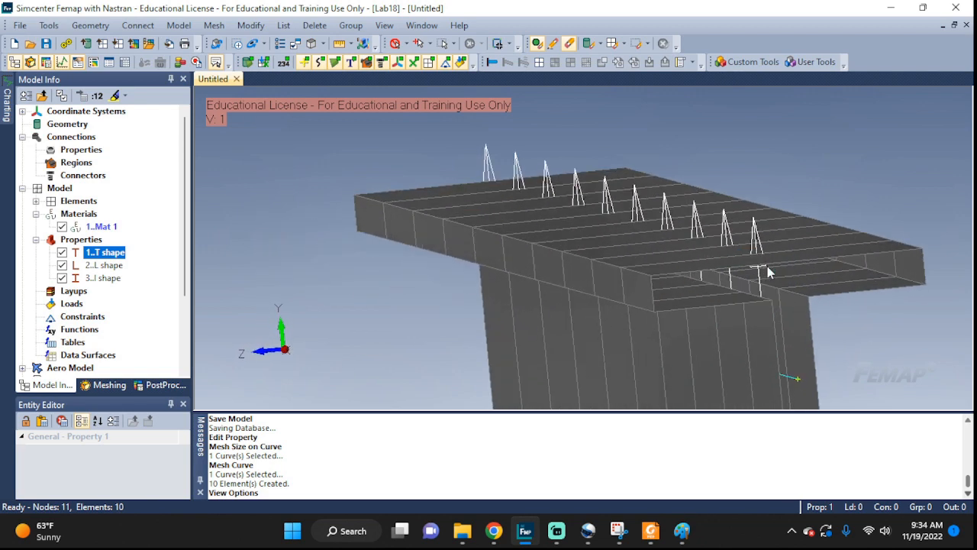
scroll(786, 321, up, 8)
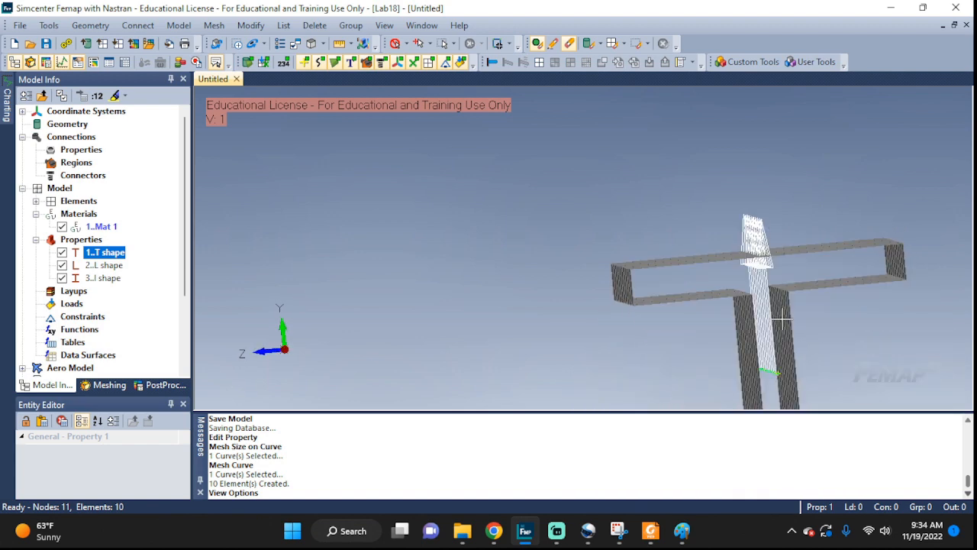
scroll(782, 322, up, 8)
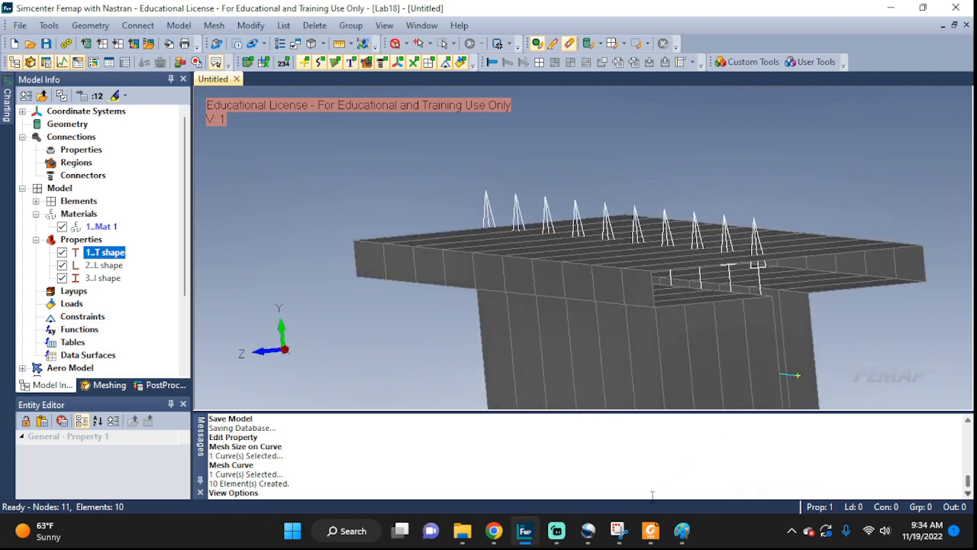
click(619, 532)
click(619, 532)
scroll(778, 320, down, 8)
middle_drag(794, 348, 680, 277)
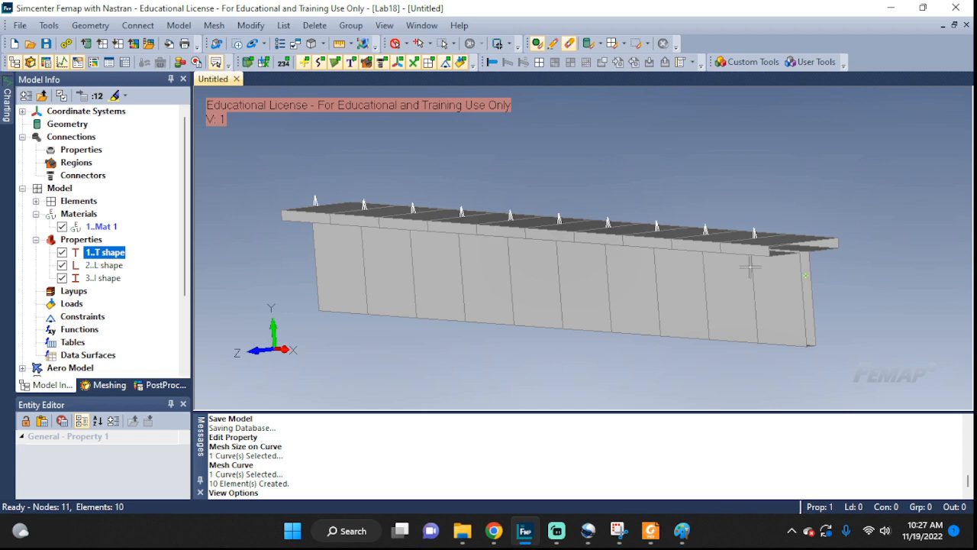
Check the required property, orientation and offset of each element in the Snipping Tool table, and return to the Femap beam
click(612, 544)
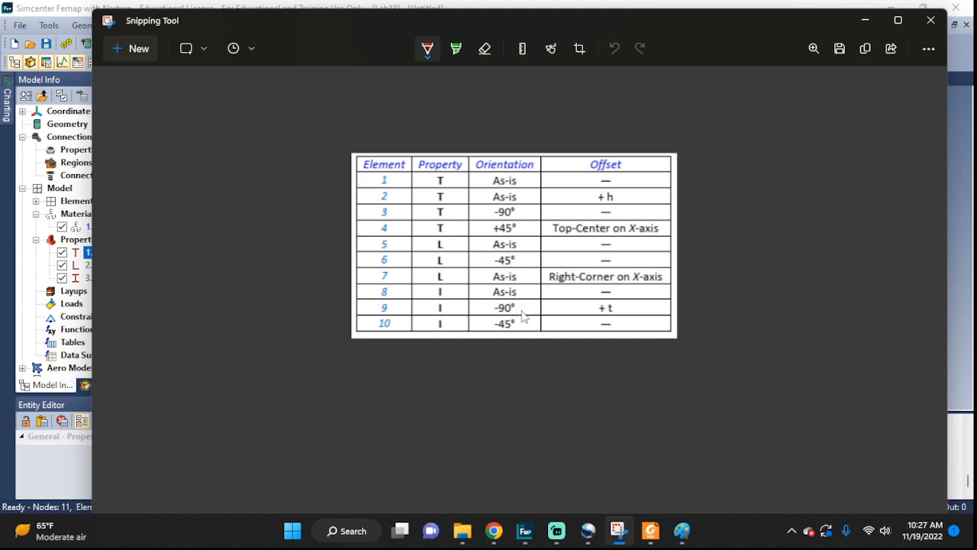
click(864, 21)
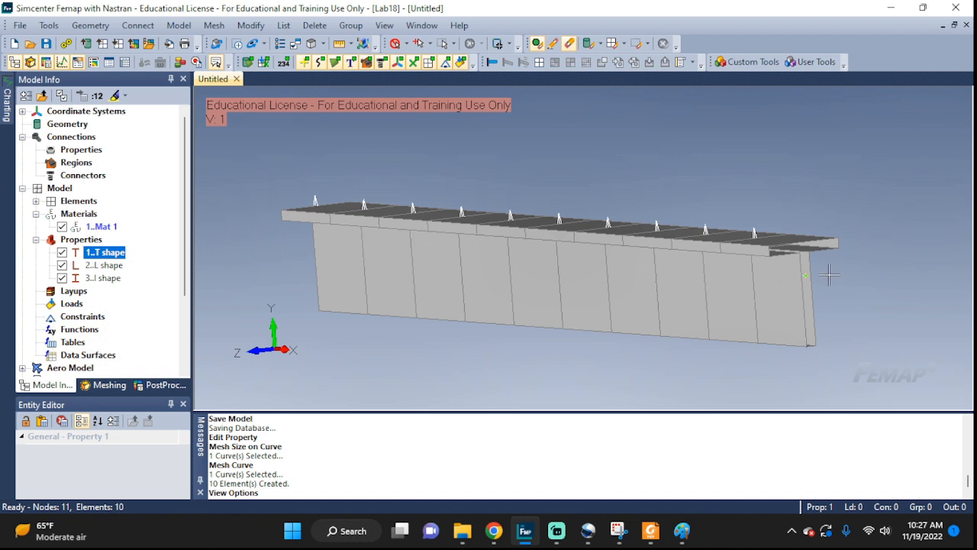
mouse_move(829, 267)
middle_down()
mouse_move(809, 272)
mouse_move(842, 272)
middle_up()
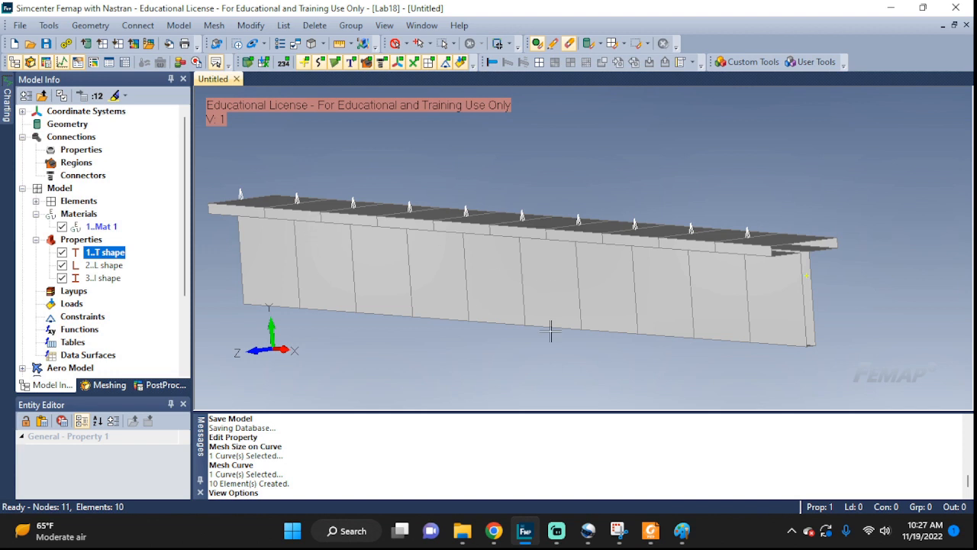
ctrl+middle_drag(450, 284, 500, 281)
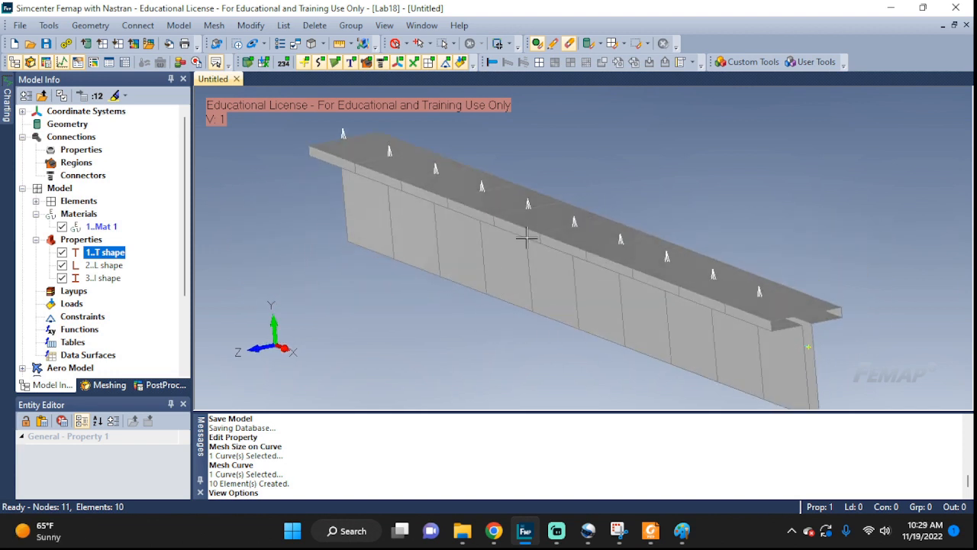
middle_drag(524, 234, 546, 230)
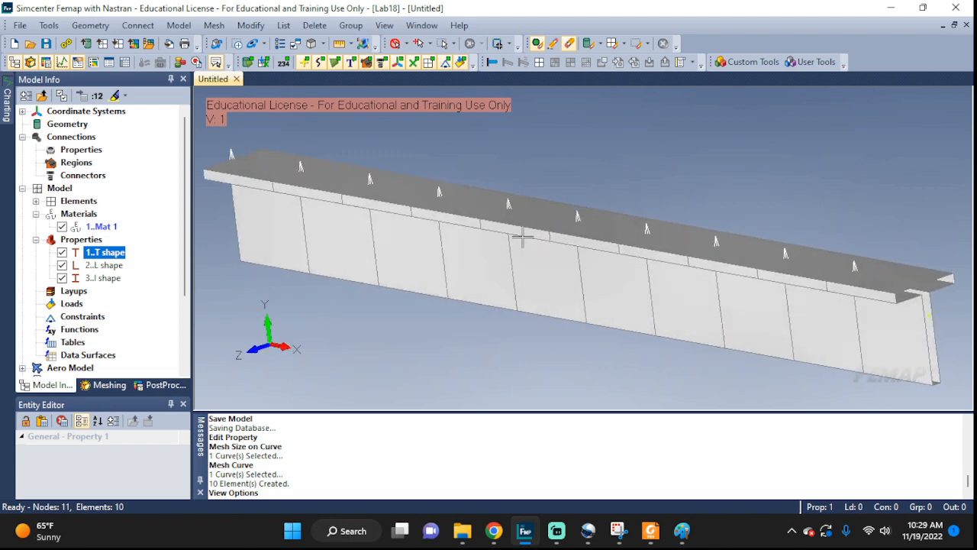
Update the element type of elements 5, 6 and 7 to use the L shape property
click(250, 25)
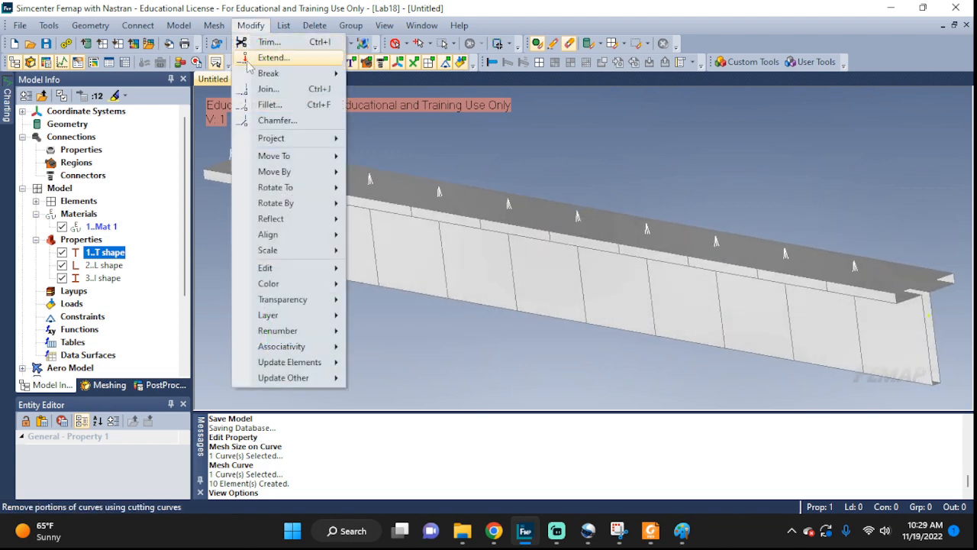
mouse_move(262, 363)
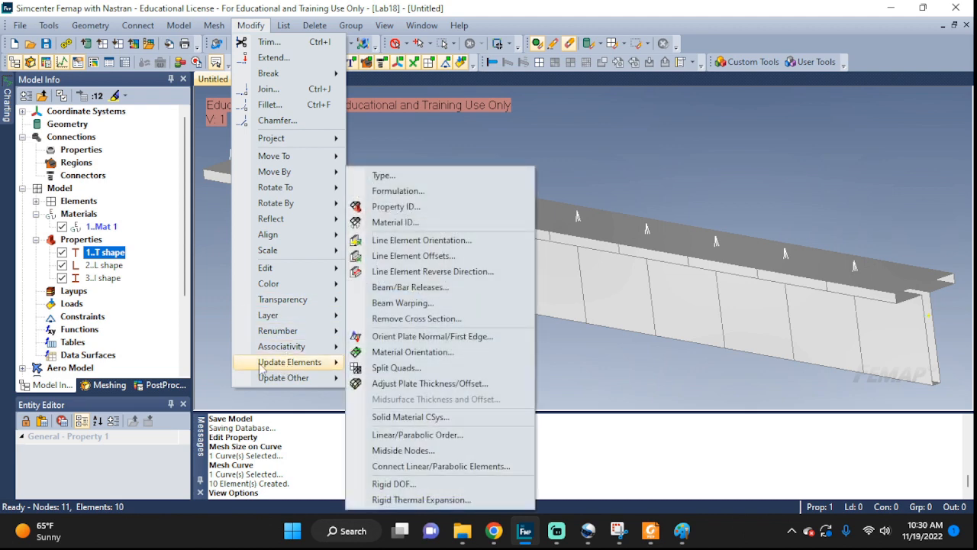
click(392, 177)
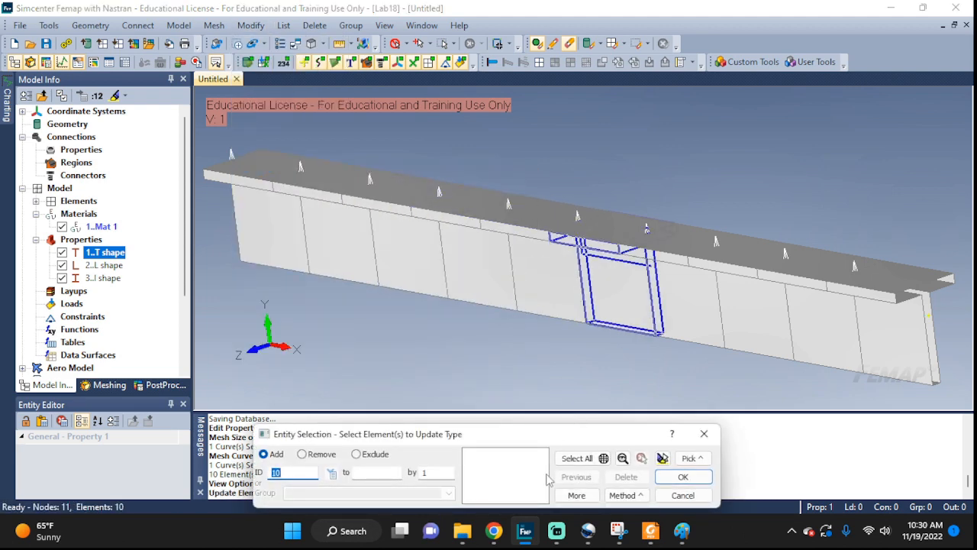
mouse_move(611, 305)
middle_down()
mouse_move(628, 316)
mouse_move(650, 305)
mouse_move(608, 305)
middle_up()
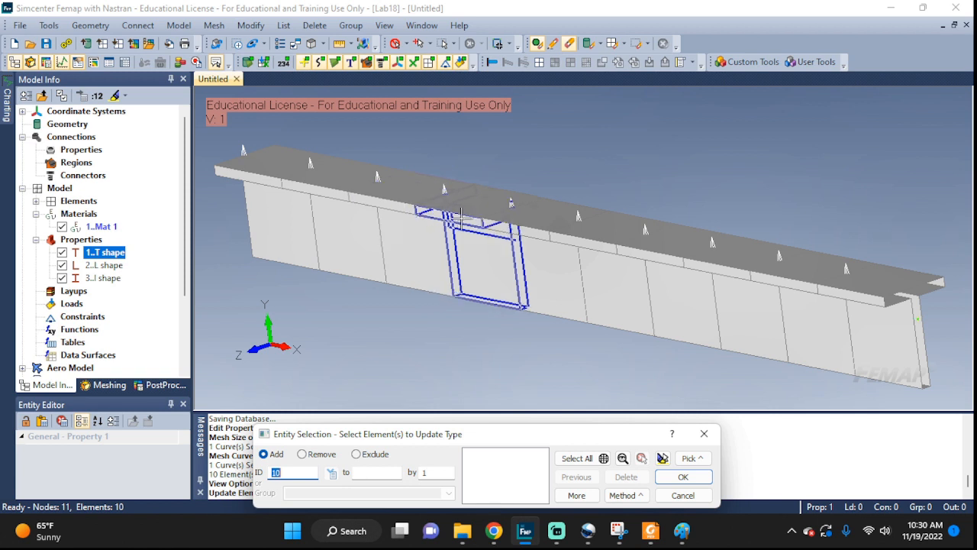
click(549, 247)
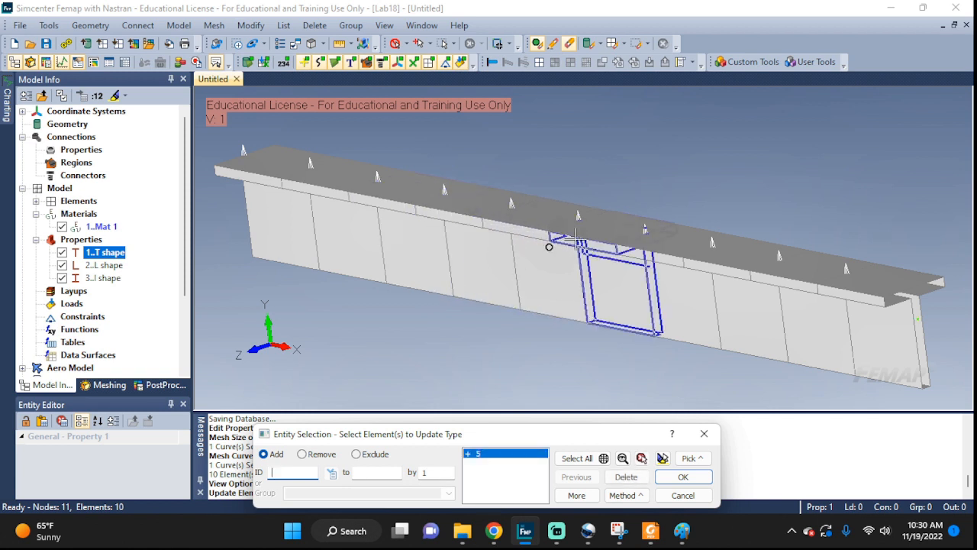
click(616, 260)
click(683, 273)
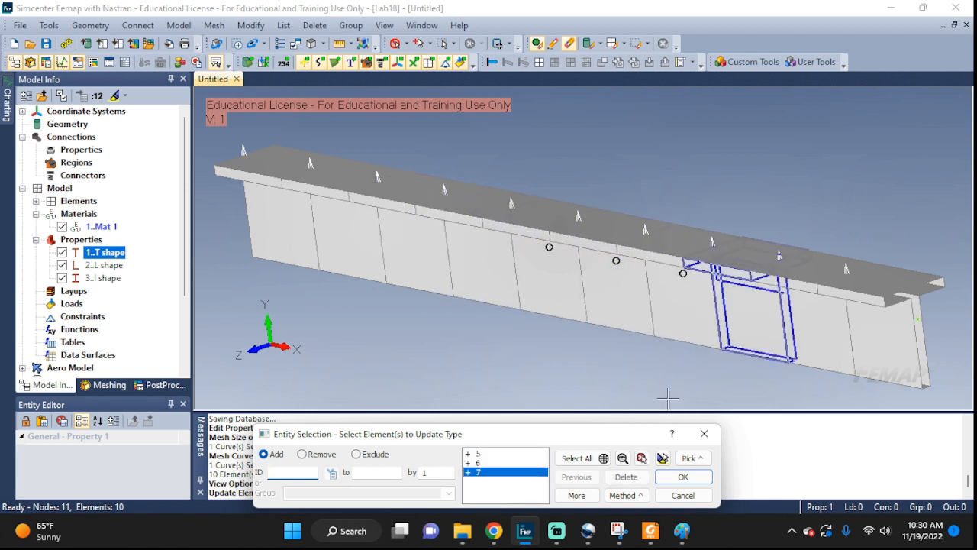
click(618, 531)
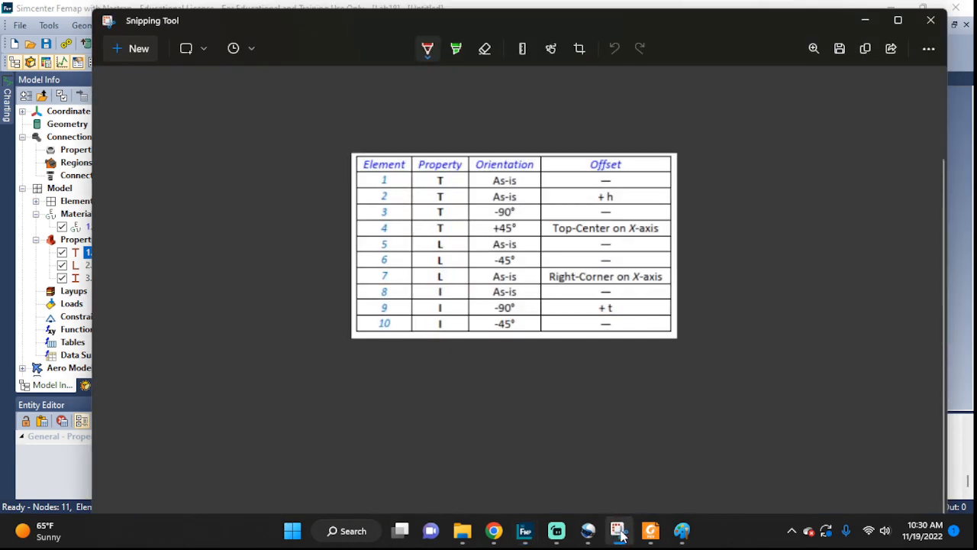
click(618, 530)
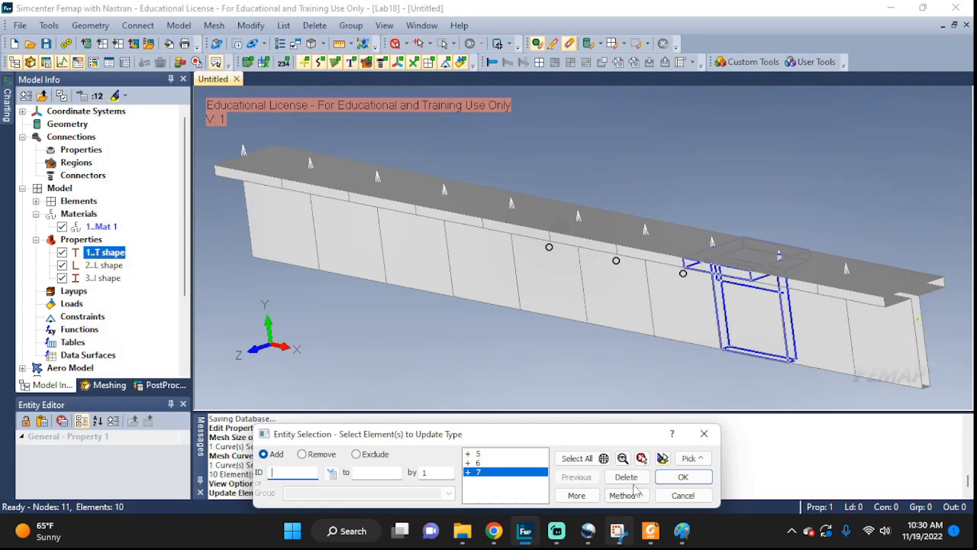
click(682, 477)
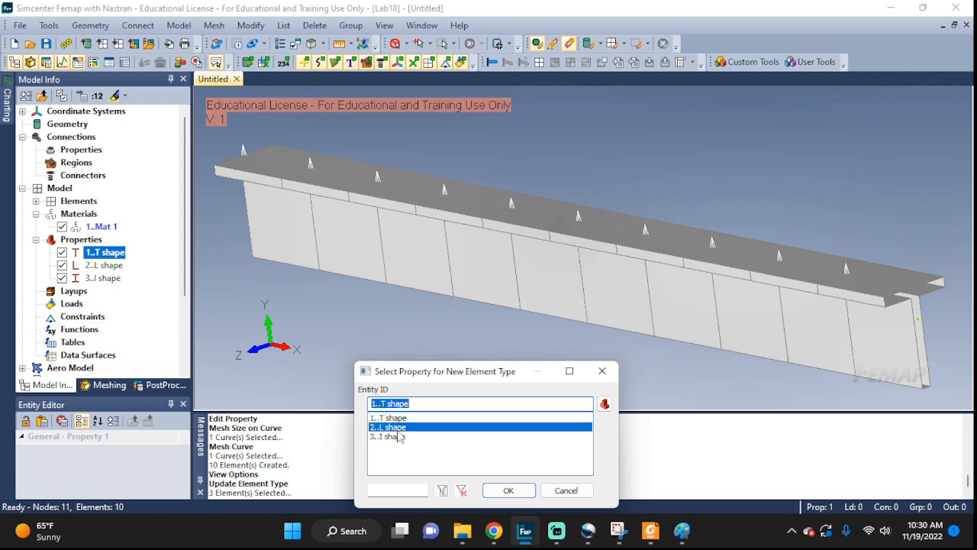
click(510, 490)
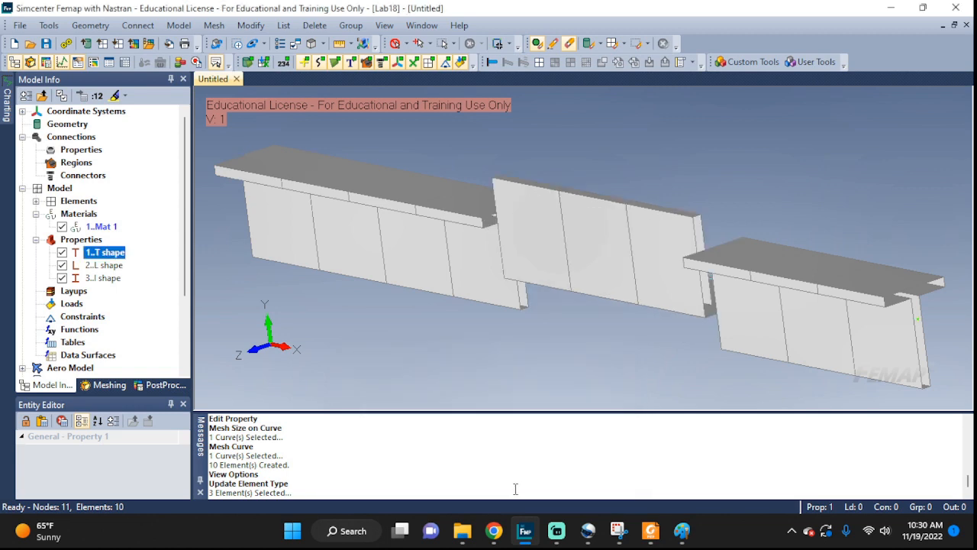
Update the element type of elements 8, 9 and 10 to use the I shape property
middle_drag(737, 311, 776, 355)
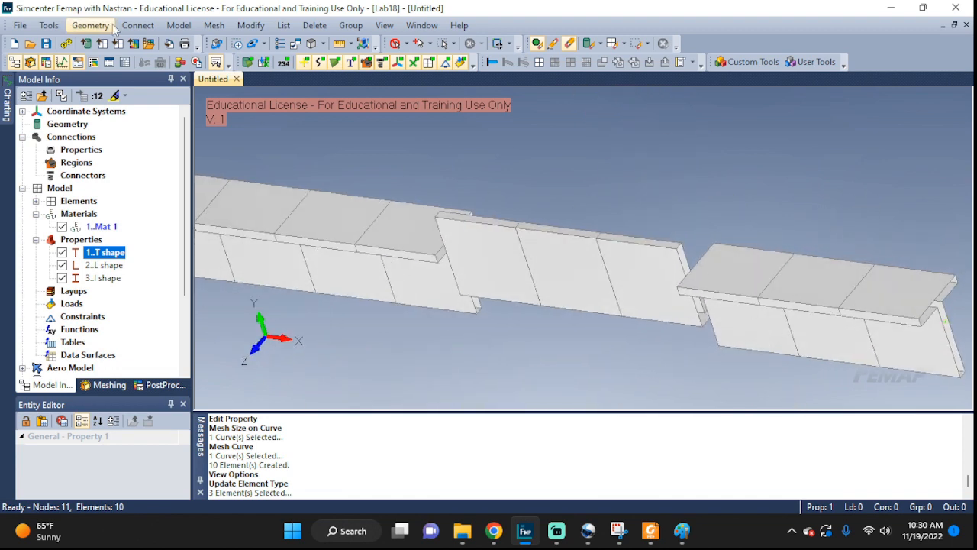
click(188, 30)
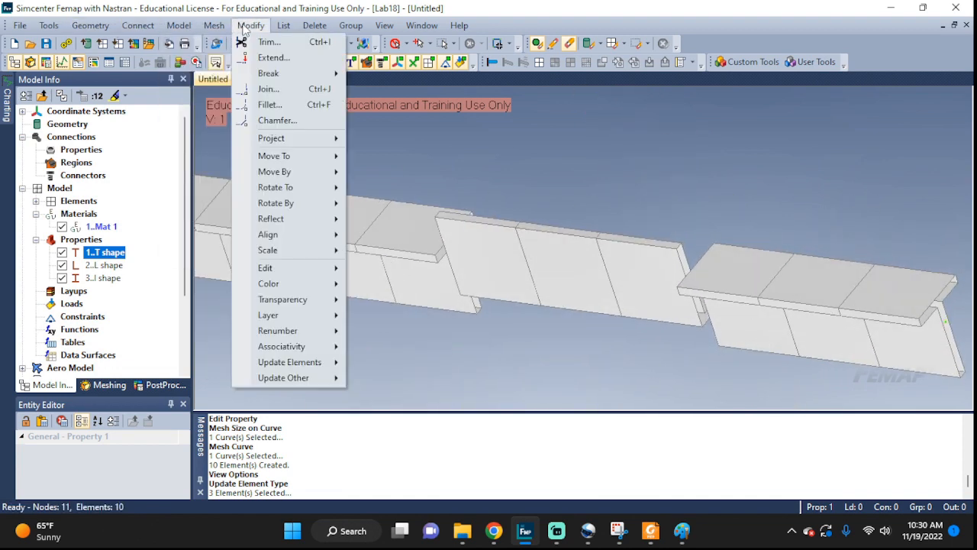
mouse_move(295, 364)
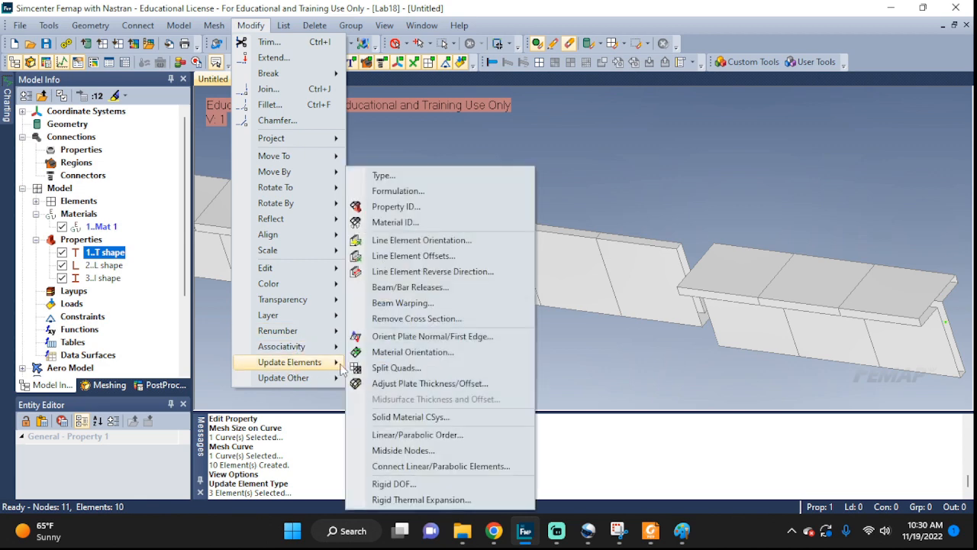
click(403, 175)
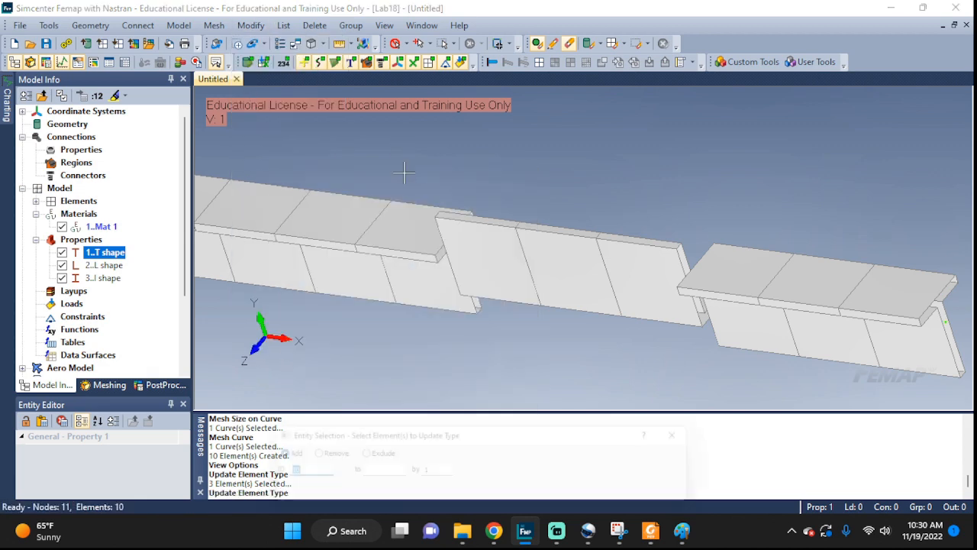
click(767, 316)
click(805, 316)
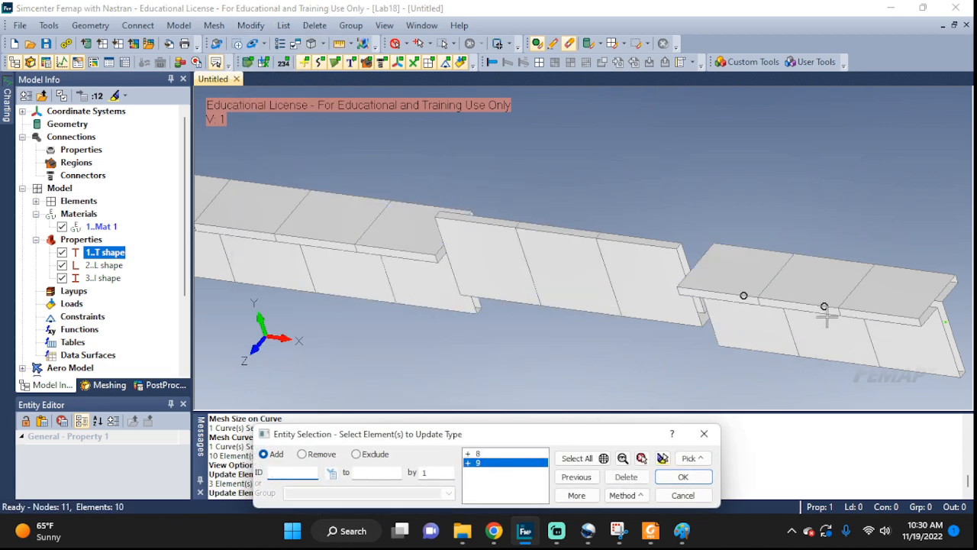
click(891, 319)
click(683, 477)
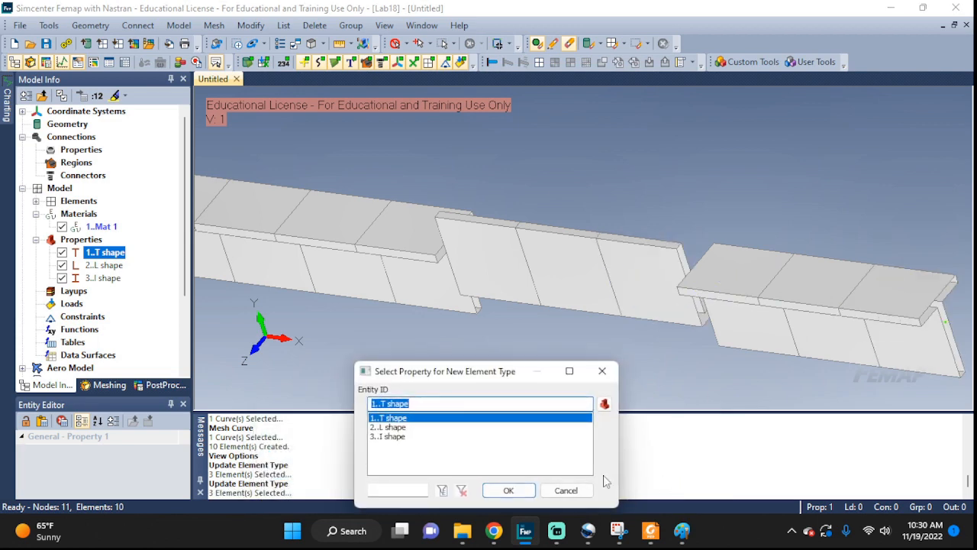
click(387, 436)
click(508, 490)
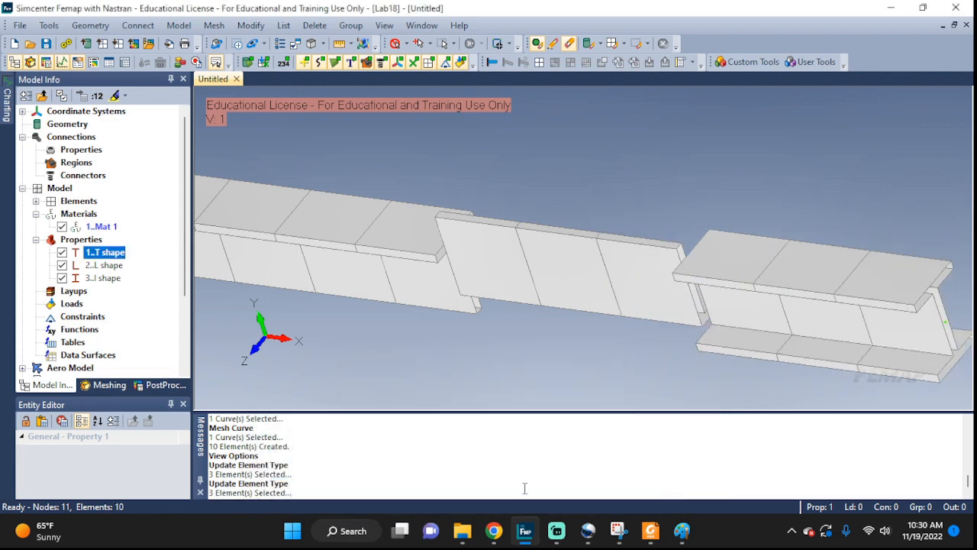
Tick off the As-is orientation of elements 1, 5 and 8 in red in the Snipping Tool table, and return to Femap
scroll(802, 251, down, 3)
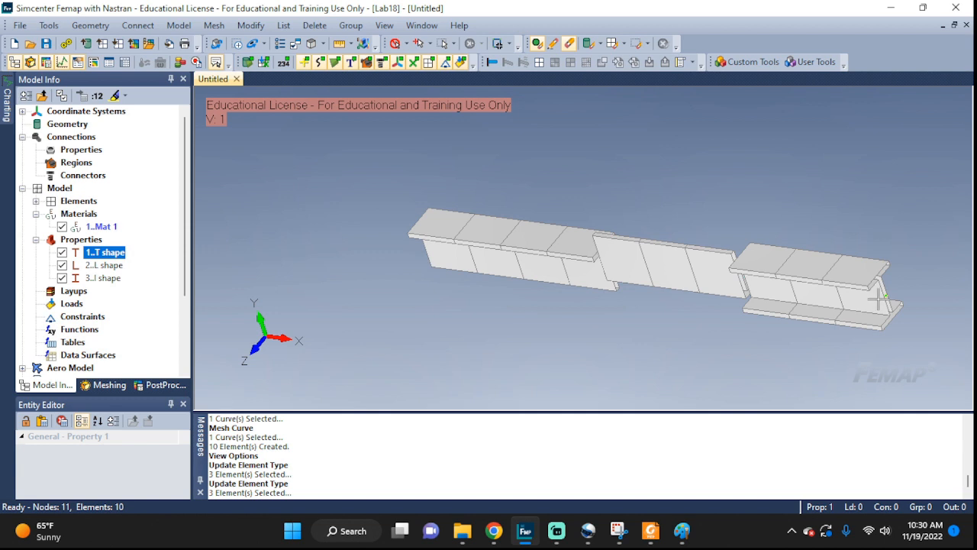
ctrl+middle_drag(870, 301, 737, 298)
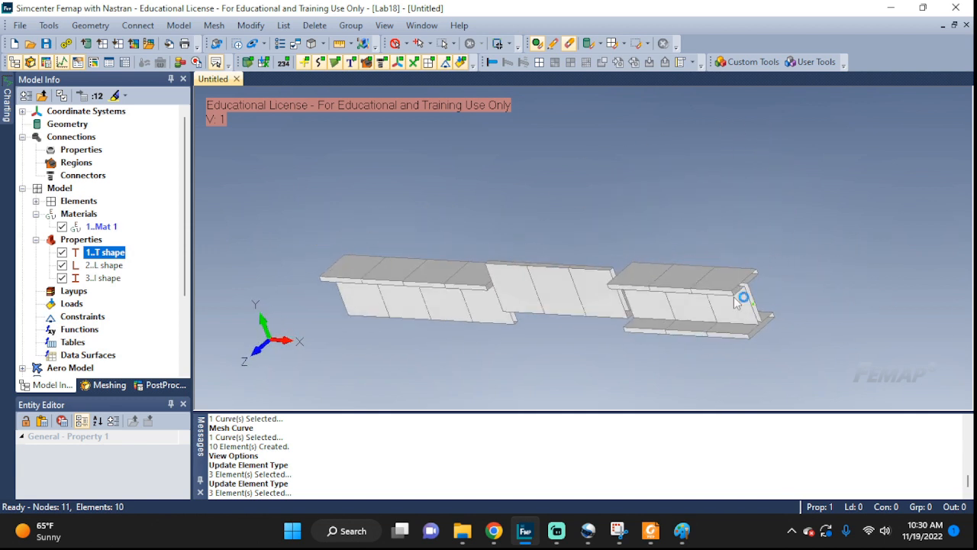
ctrl+middle_drag(691, 319, 558, 353)
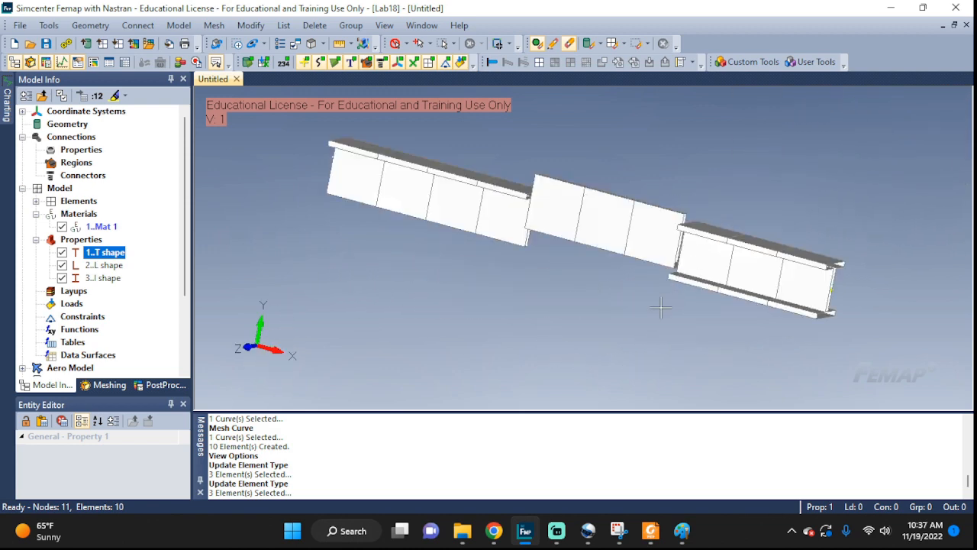
click(618, 530)
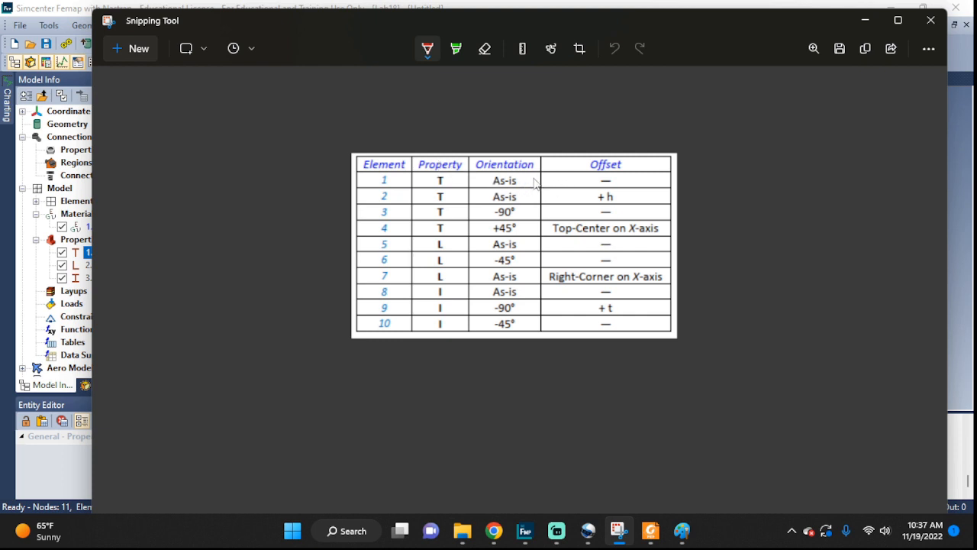
drag(536, 180, 593, 165)
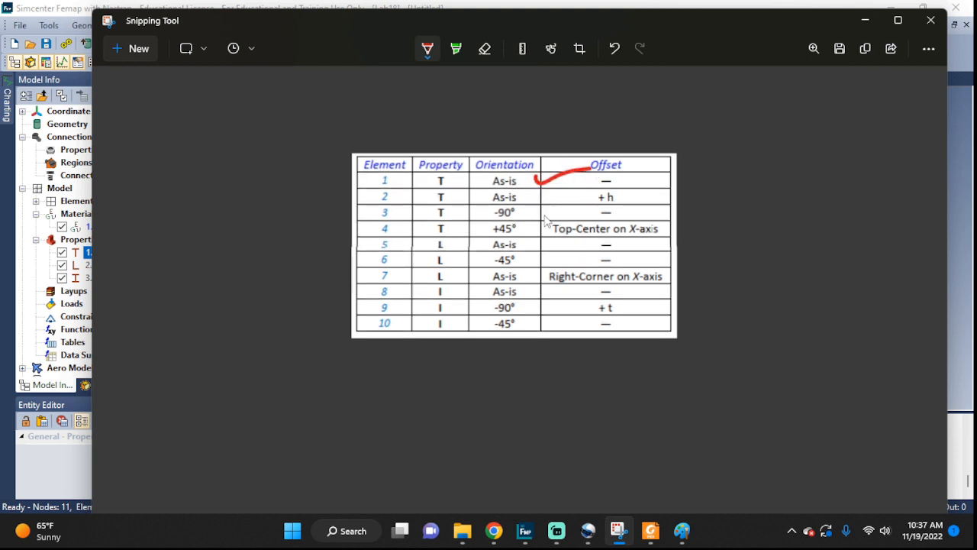
drag(526, 245, 553, 245)
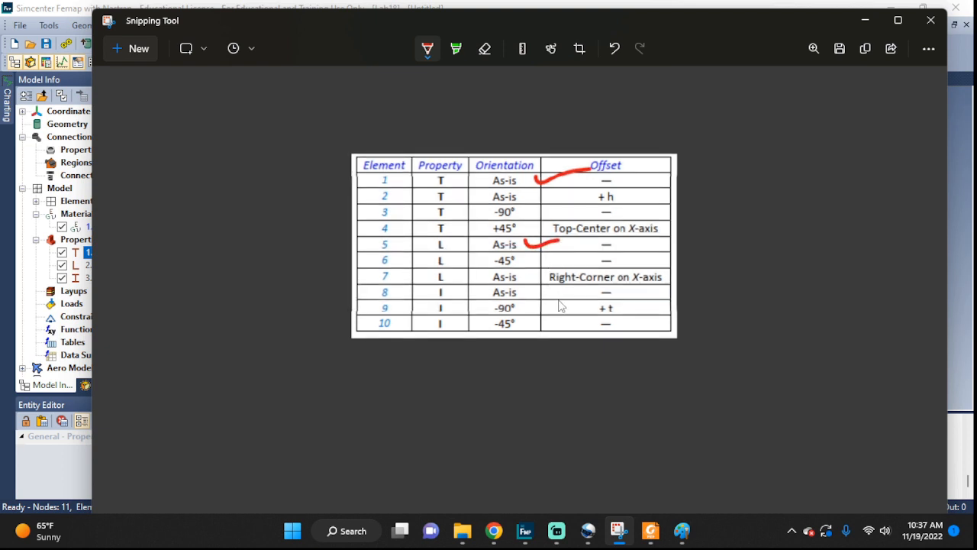
drag(536, 296, 563, 291)
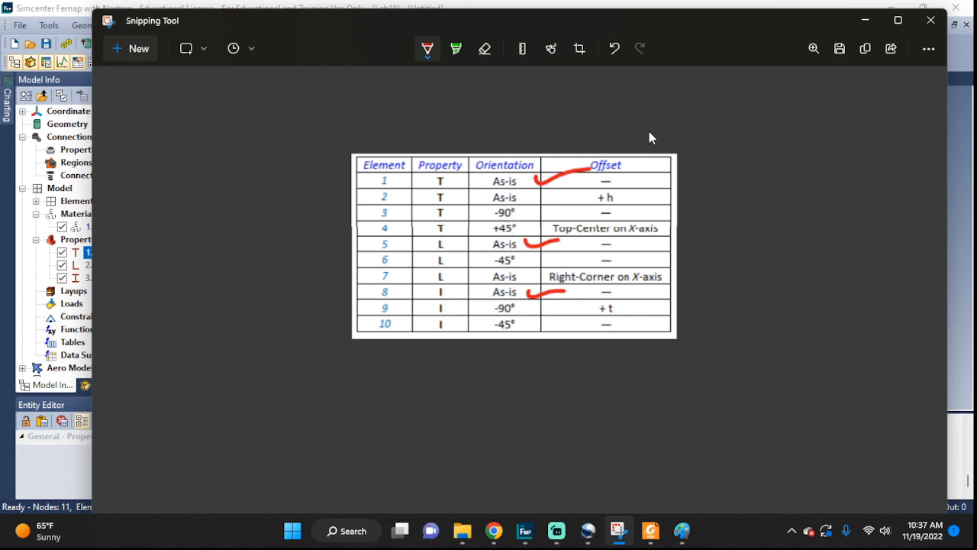
click(864, 21)
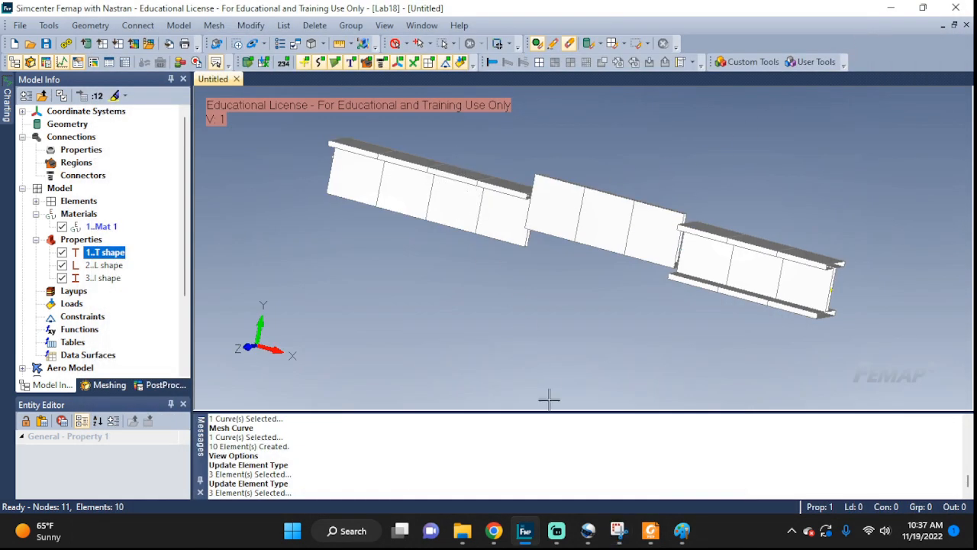
Start updating the line element orientation of element 3 using Vector, and preview the positive Y global axis direction
click(251, 25)
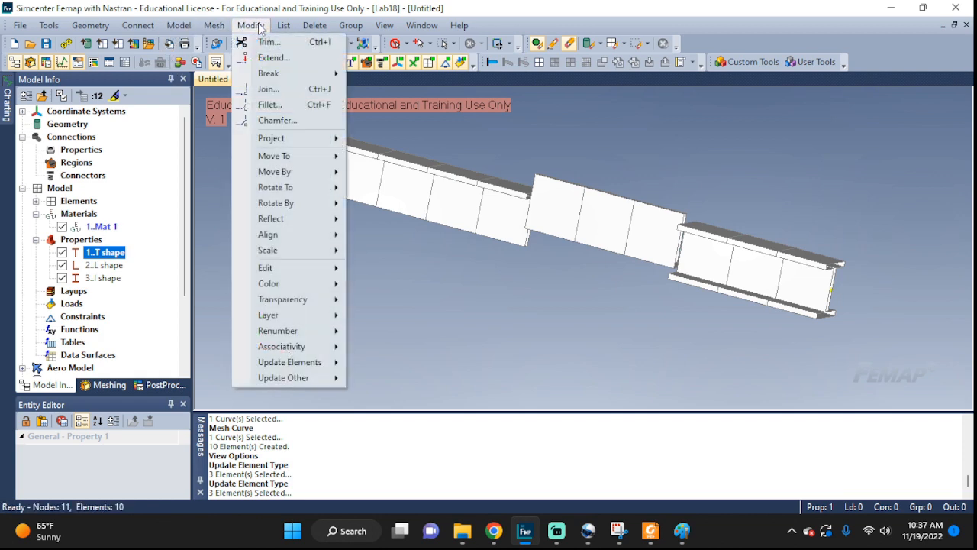
mouse_move(282, 363)
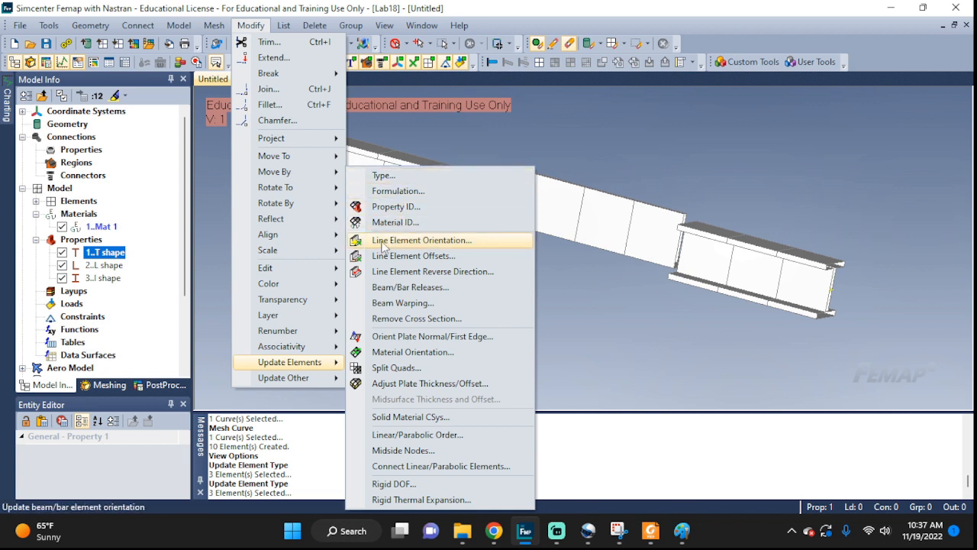
click(494, 245)
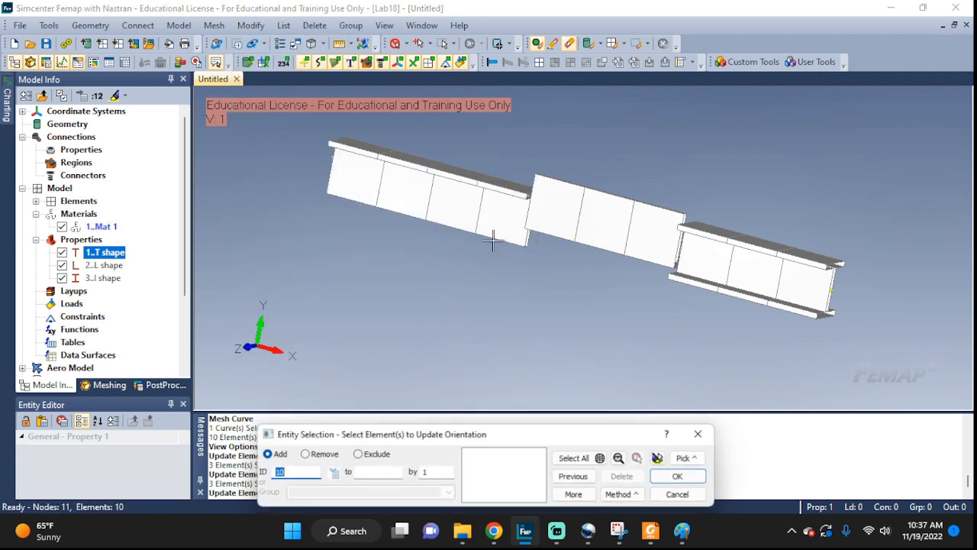
click(458, 194)
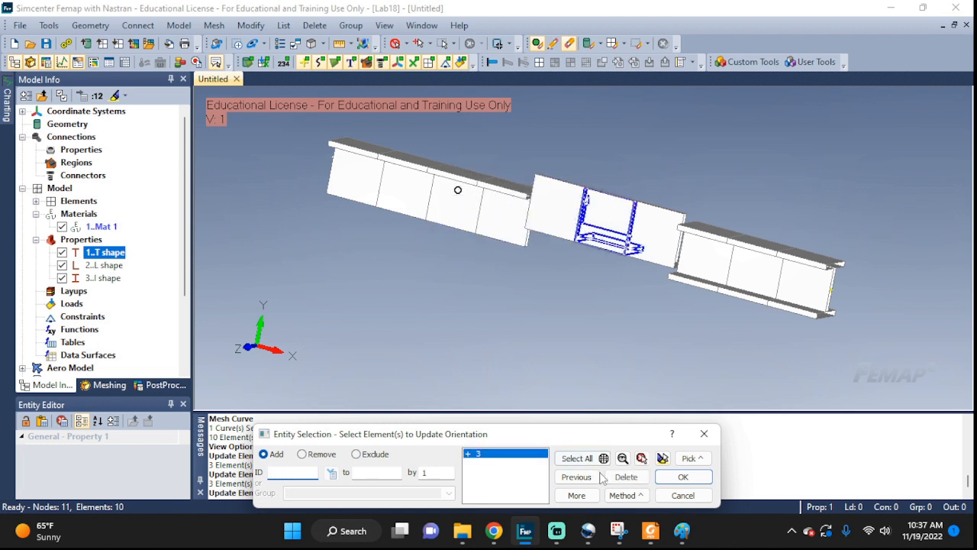
click(683, 476)
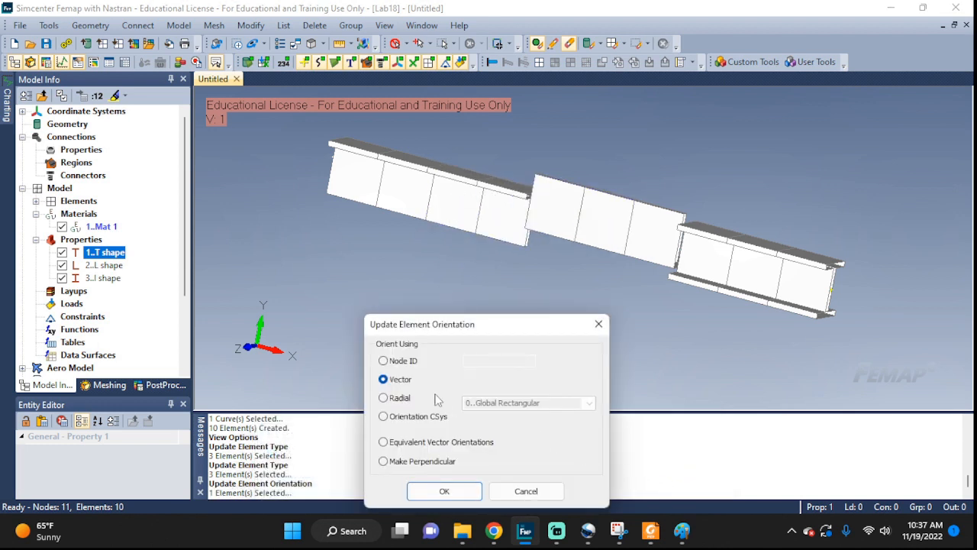
drag(467, 330, 234, 281)
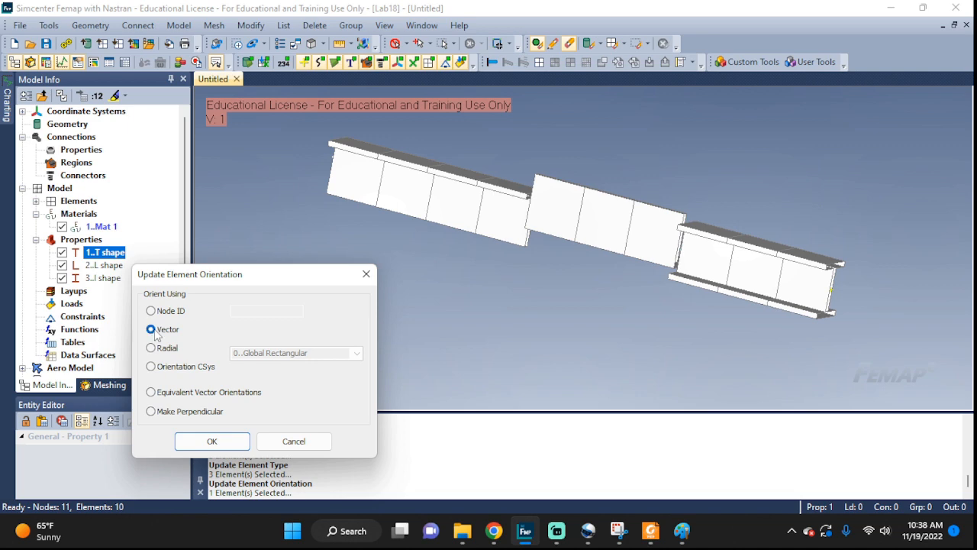
click(211, 440)
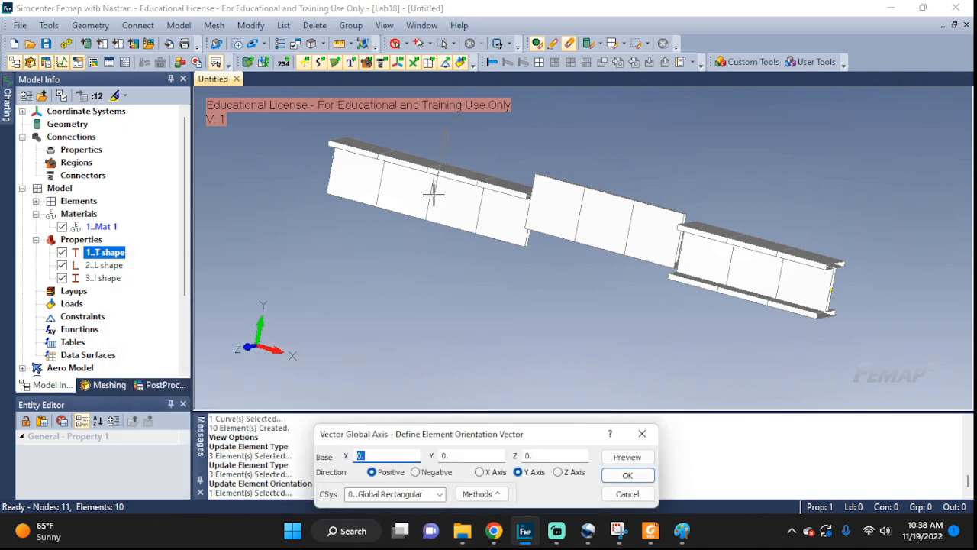
click(624, 457)
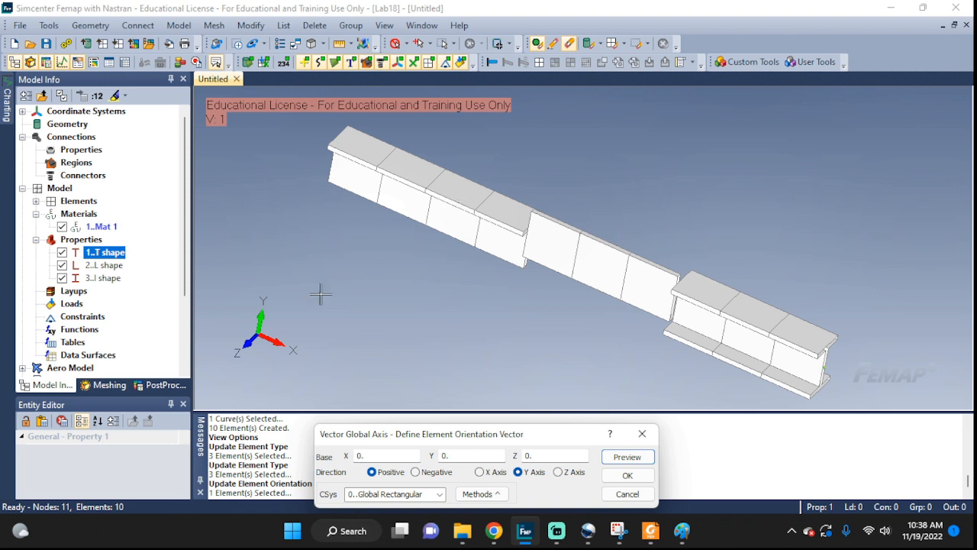
click(626, 456)
Define element 3's orientation with the Locate vector method from base 0, 0, 0 to tip 0, 0, 1, and regenerate the view
click(496, 494)
click(506, 269)
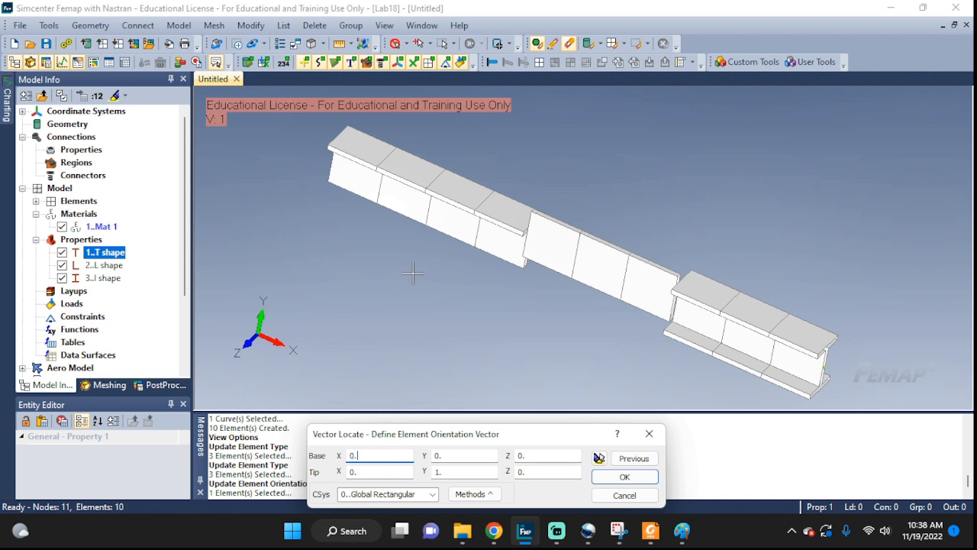
click(363, 472)
click(472, 472)
text(0)
click(533, 471)
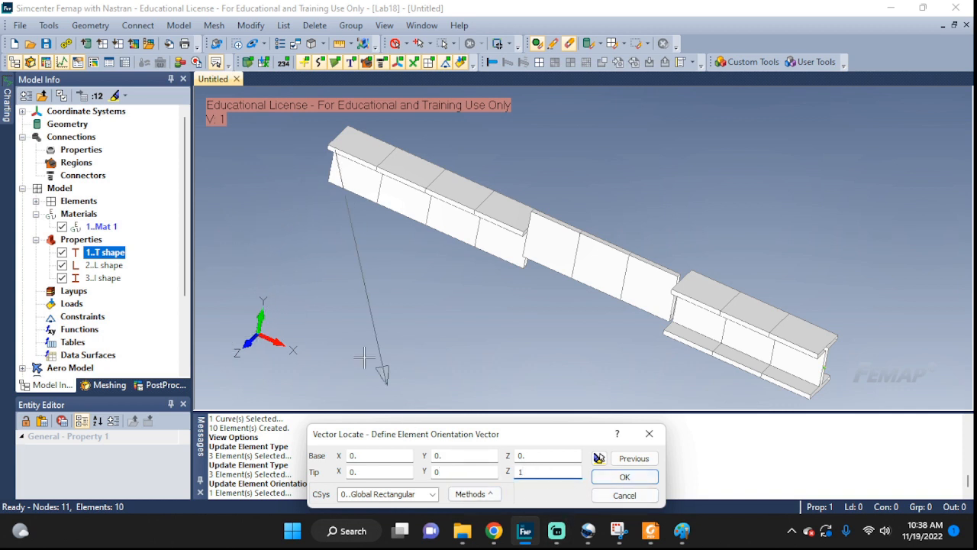
click(617, 477)
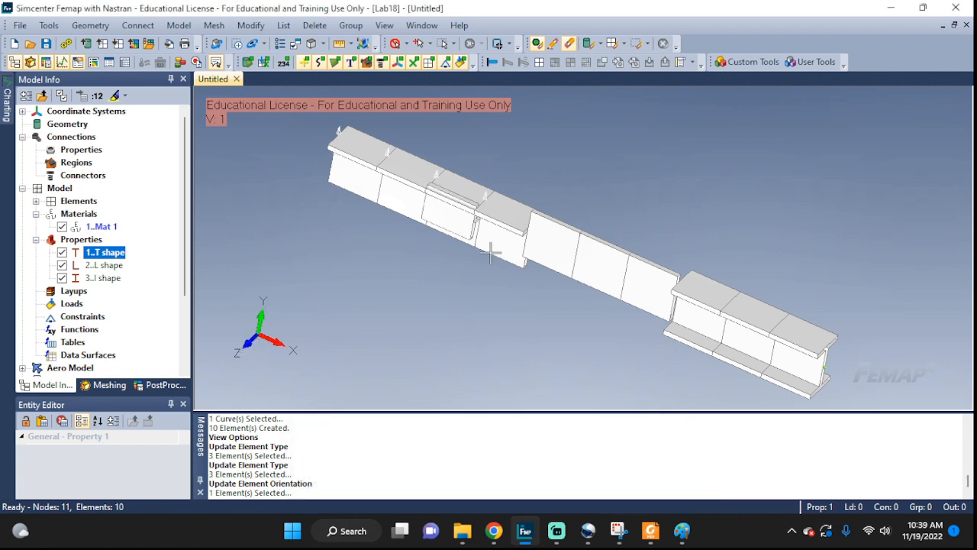
scroll(497, 222, up, 2)
middle_drag(497, 221, 471, 175)
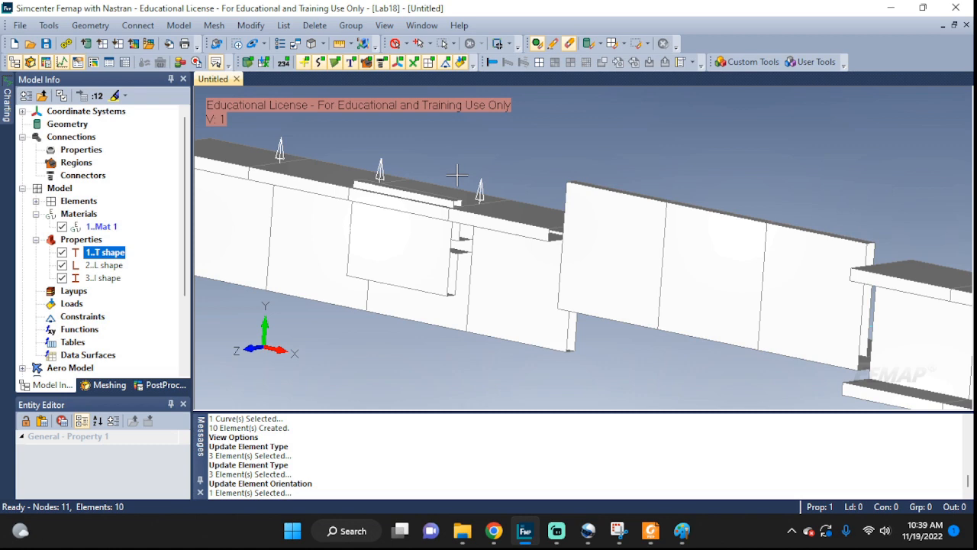
key(ctrl+g)
middle_drag(459, 187, 441, 266)
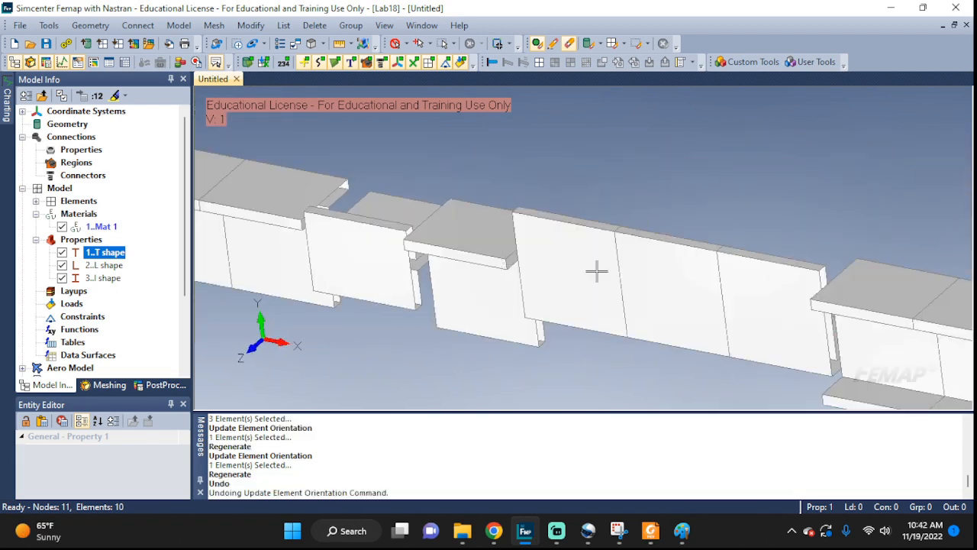
Consult the Snipping Tool table and orient element 4 at +45° in Femap using a Locate vector with tip Y 1 and a negative Z
click(618, 530)
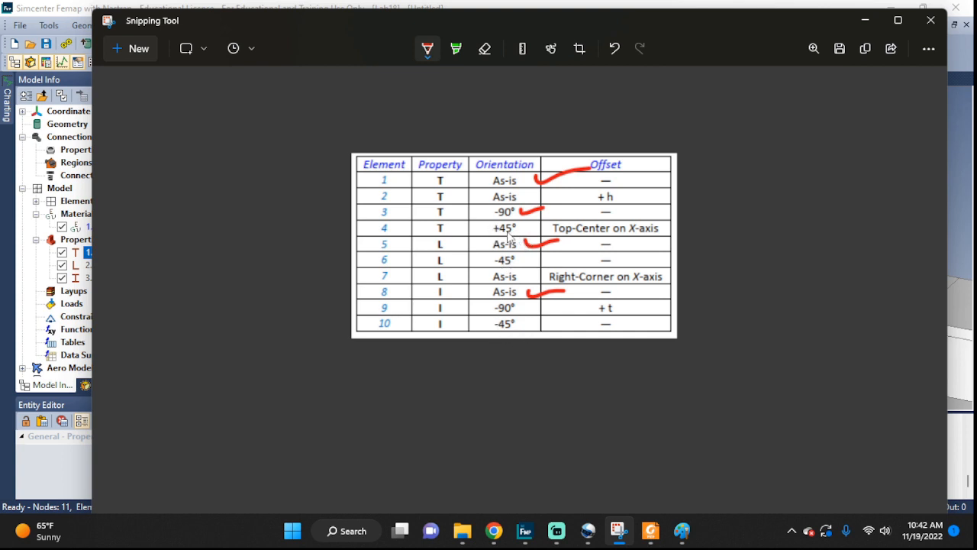
click(528, 534)
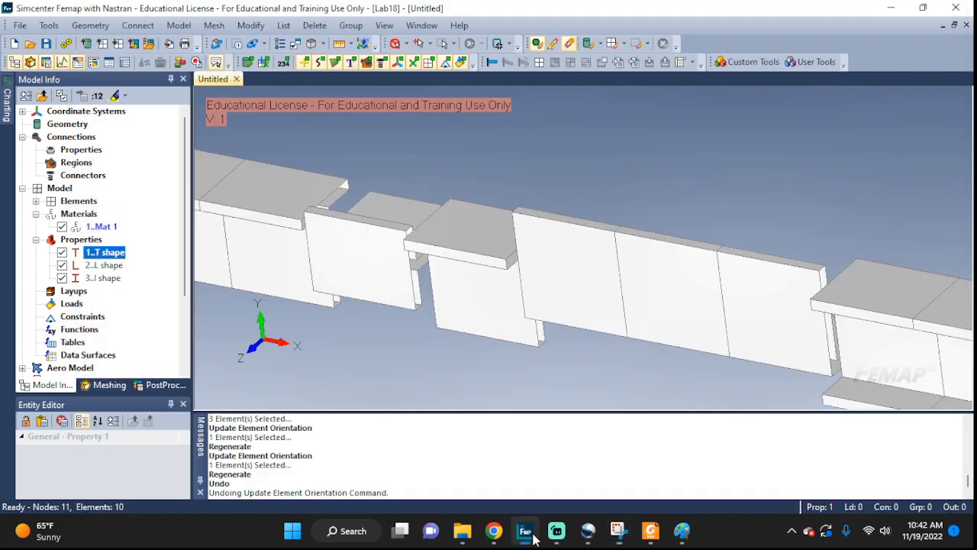
click(250, 25)
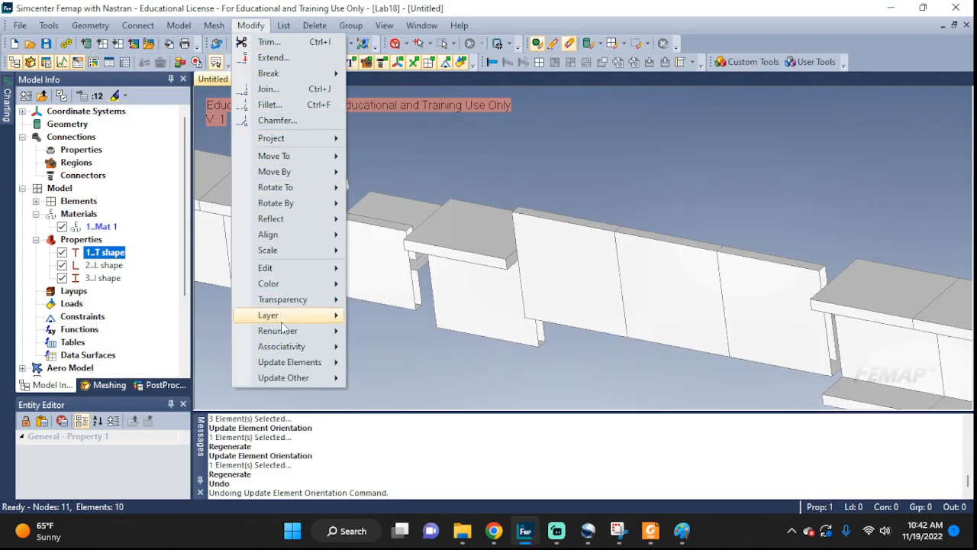
mouse_move(339, 363)
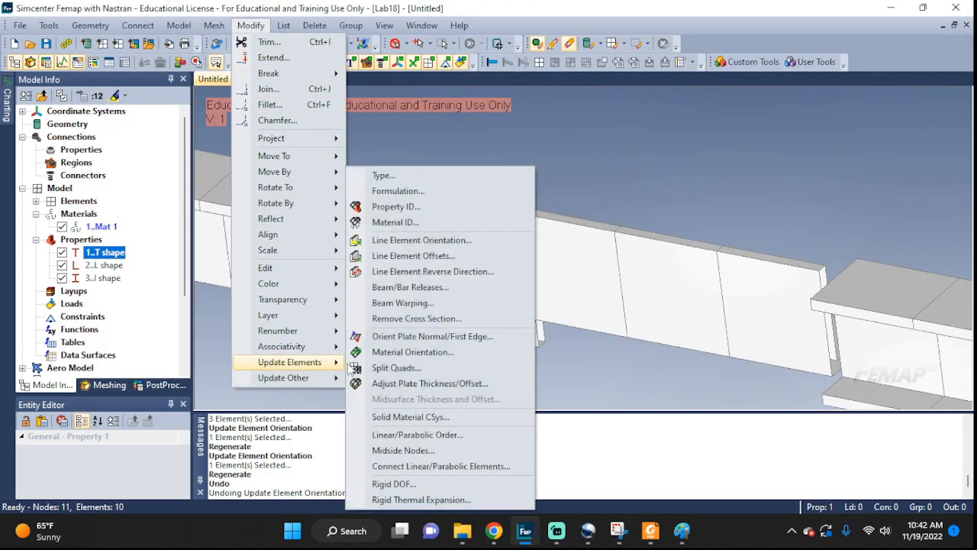
click(421, 239)
click(508, 345)
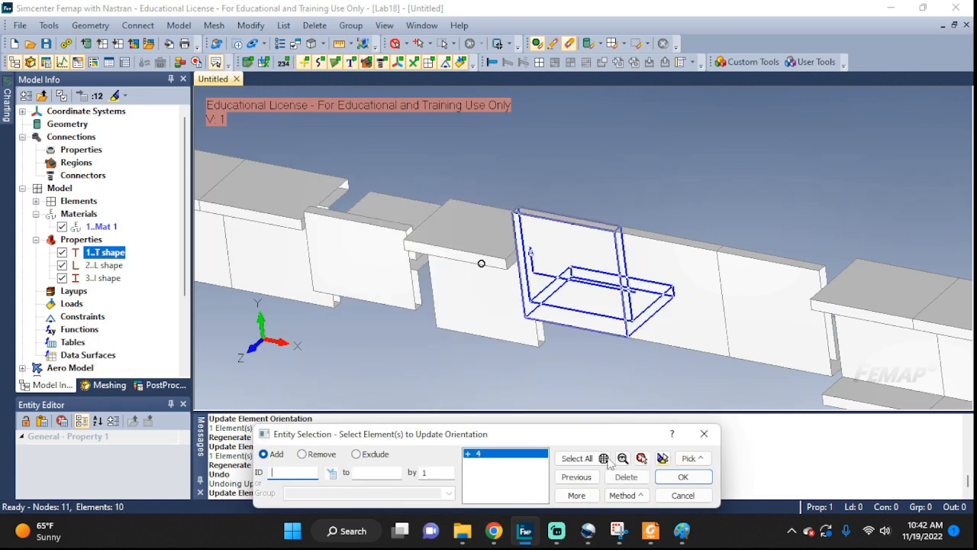
click(682, 476)
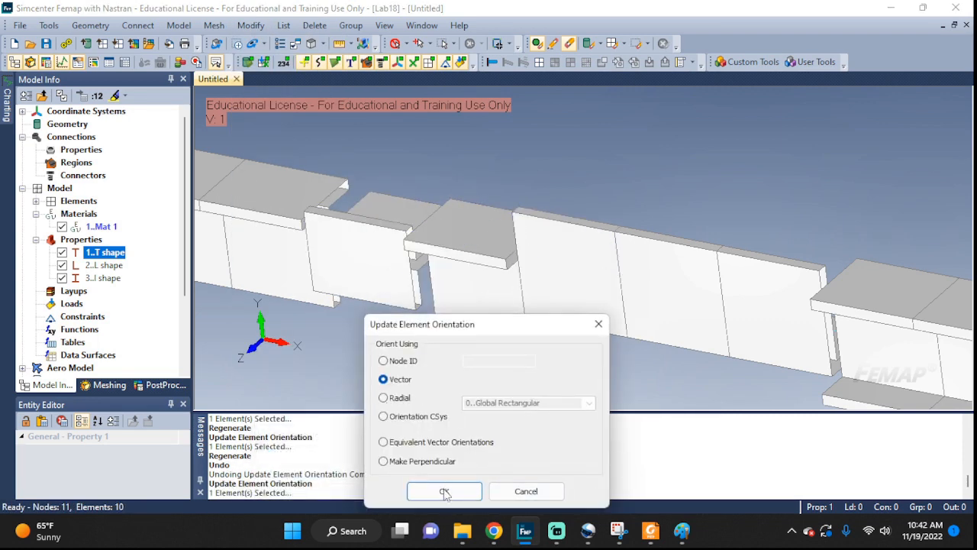
click(444, 491)
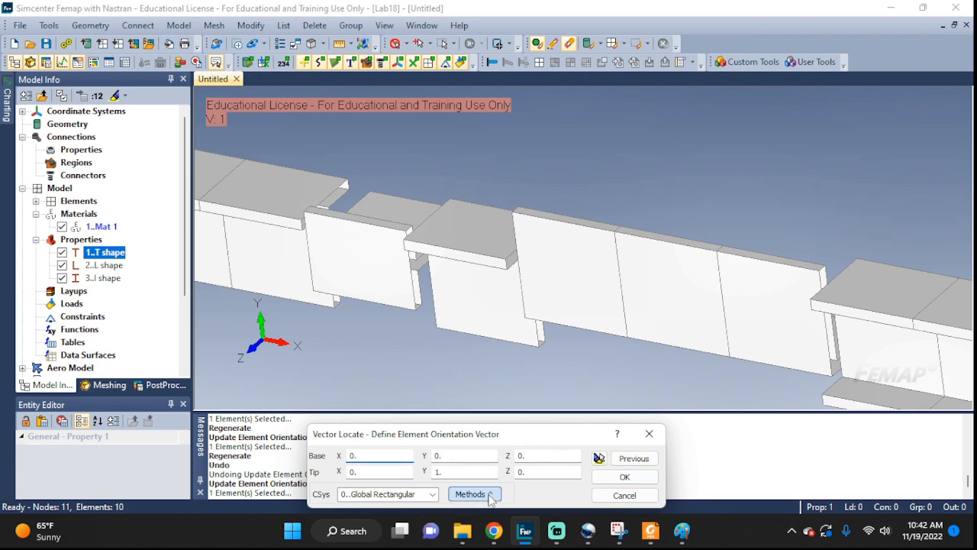
click(474, 493)
click(489, 266)
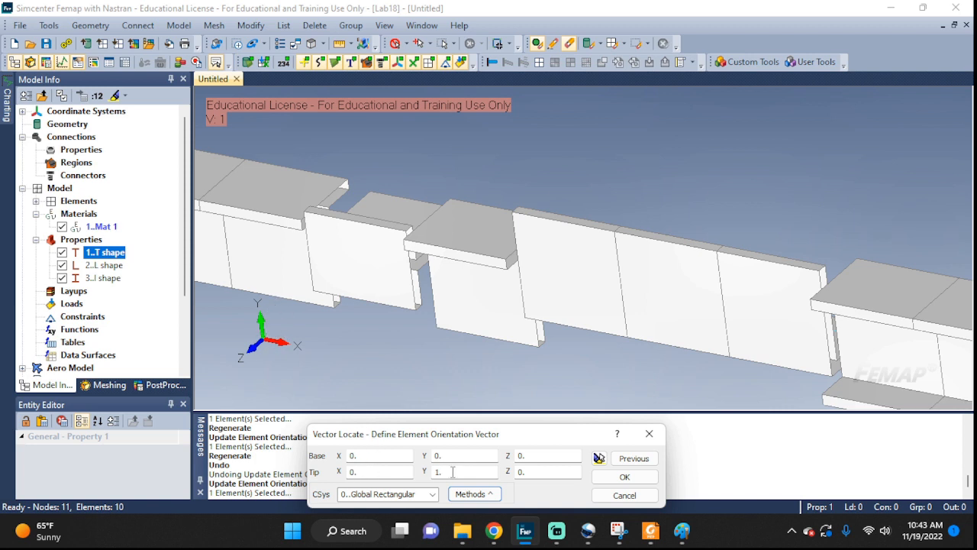
drag(528, 474, 500, 476)
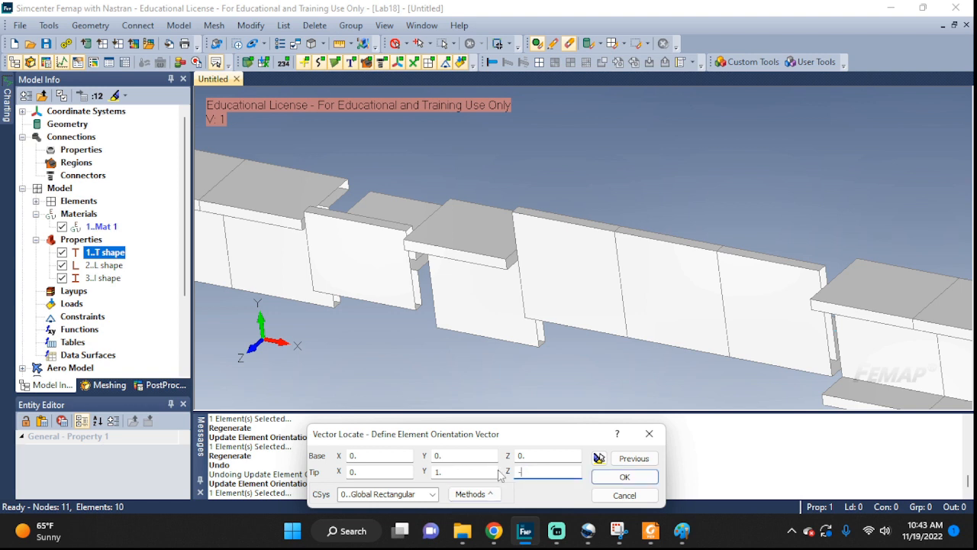
click(621, 476)
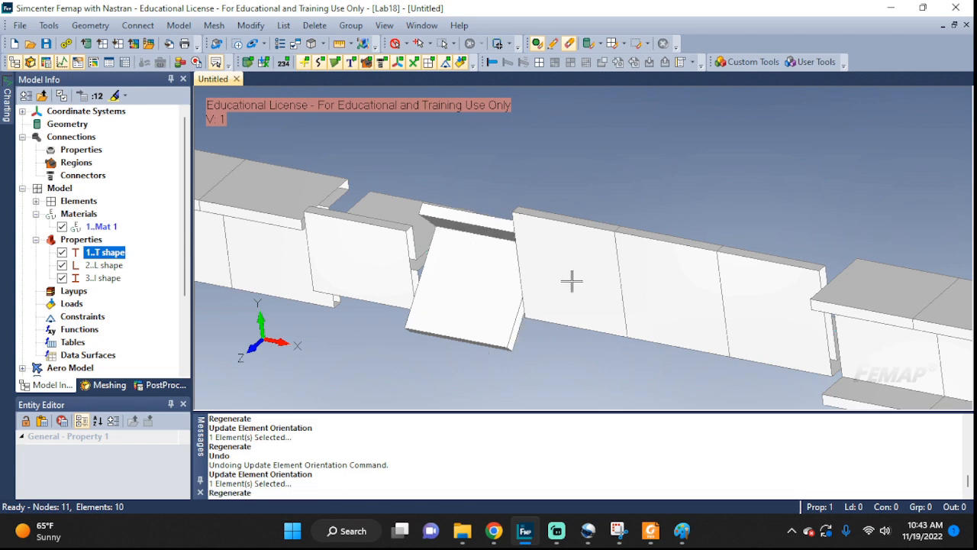
mouse_move(571, 279)
middle_down()
mouse_move(612, 326)
mouse_move(591, 394)
mouse_move(585, 285)
mouse_move(559, 290)
middle_up()
Tick off the orientations of elements 4 and 6 in red in the Snipping Tool table, and return to Femap
click(619, 531)
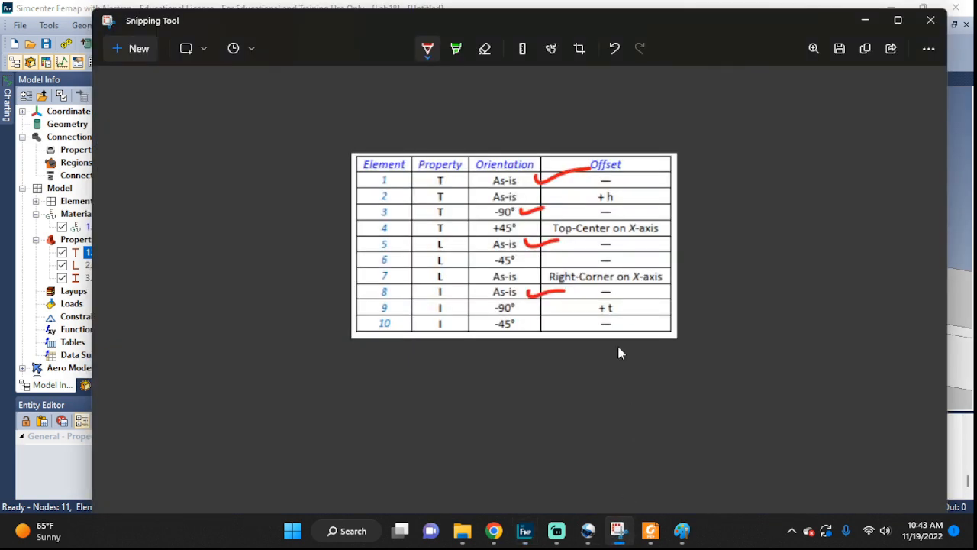
drag(524, 233, 560, 219)
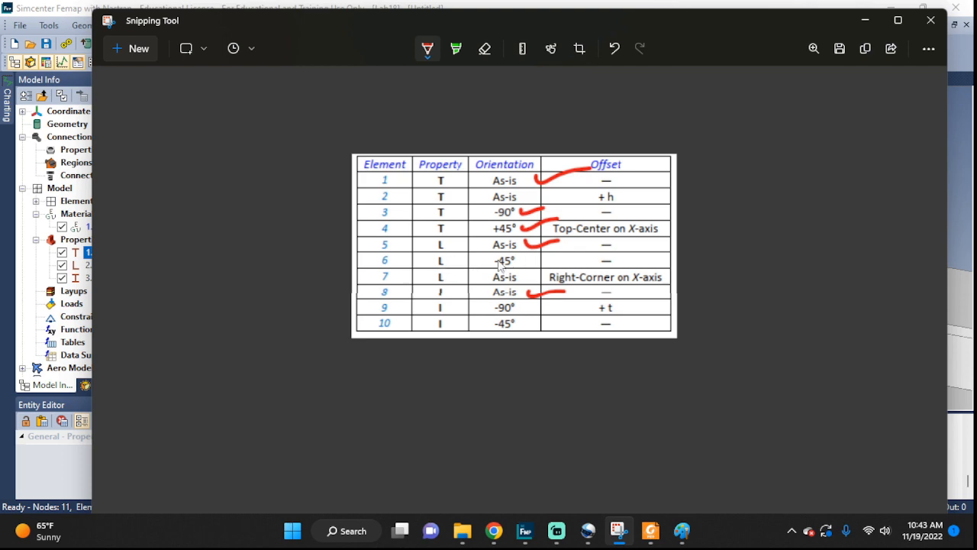
drag(525, 263, 561, 264)
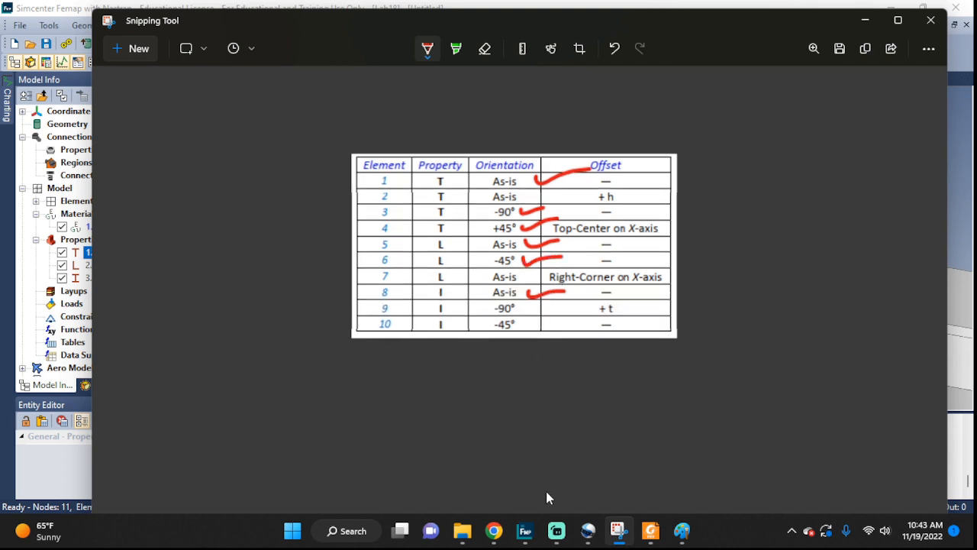
click(525, 531)
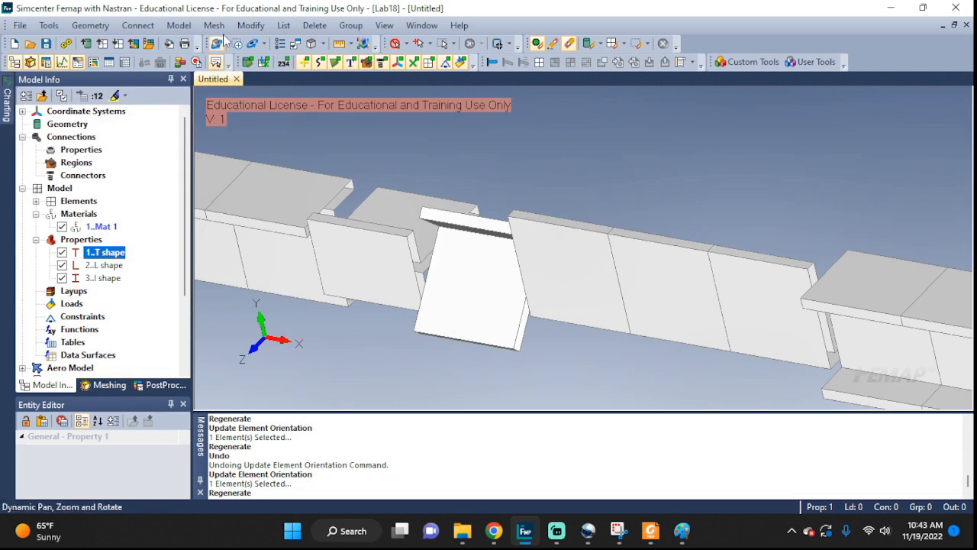
Update the line element orientation of element 6 with a vector from base 0, 0, 0 to tip 0, 1, 1
click(250, 25)
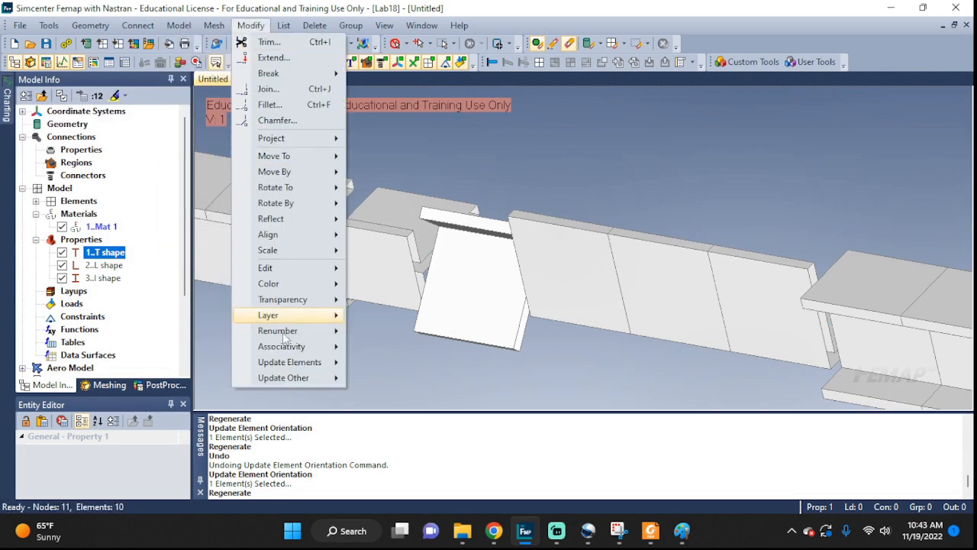
mouse_move(290, 362)
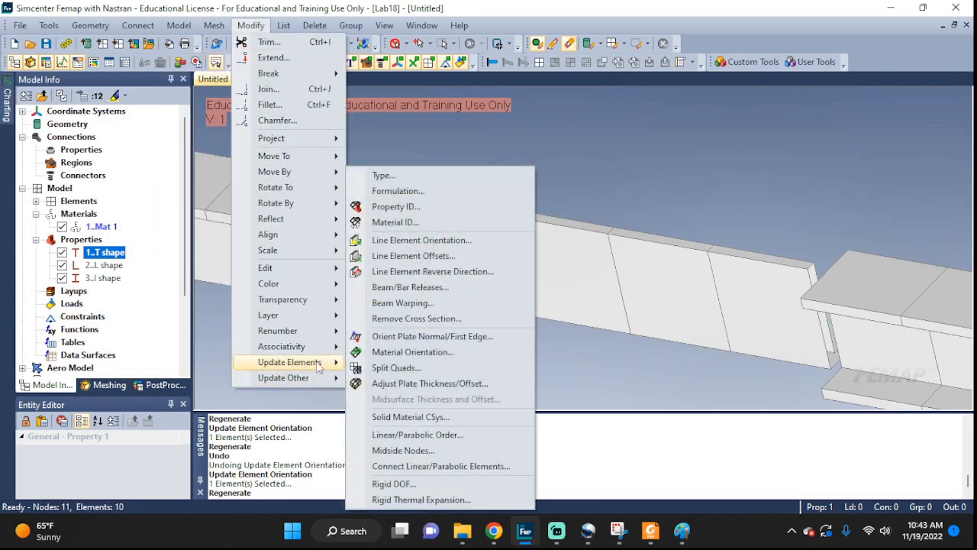
click(422, 240)
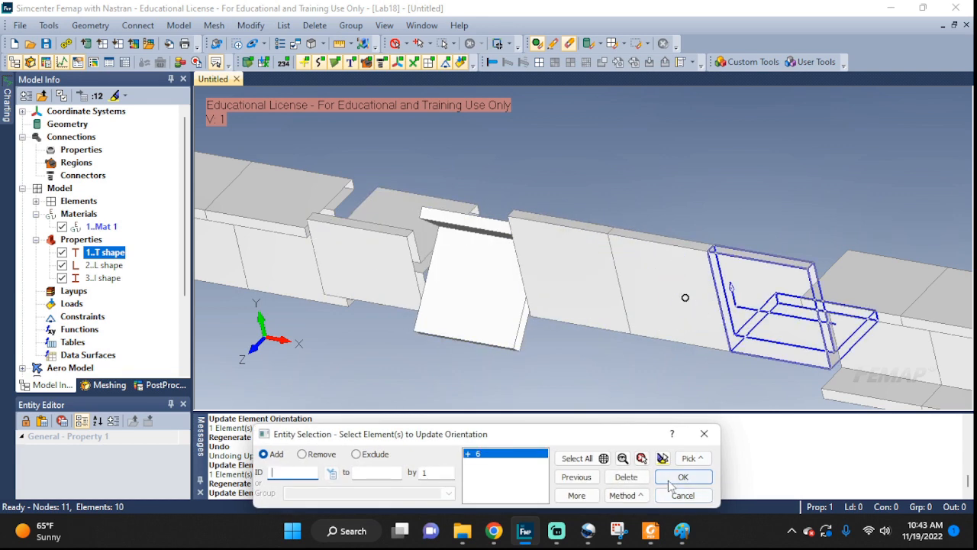
click(682, 494)
click(441, 490)
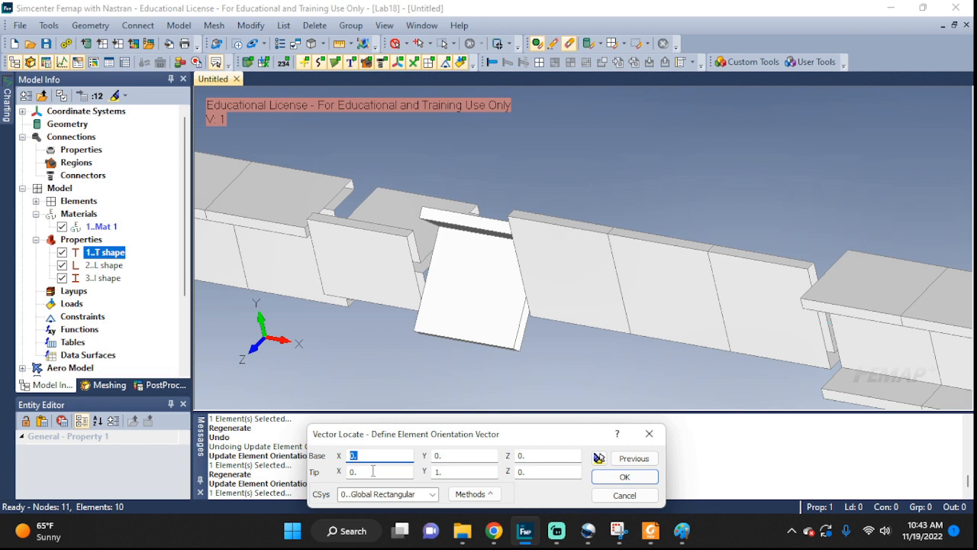
click(529, 472)
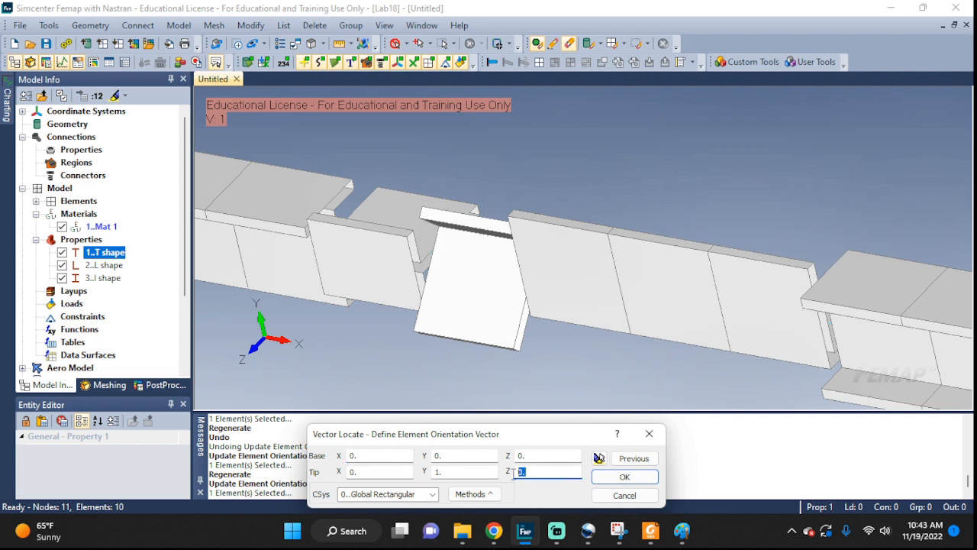
text(1)
click(630, 478)
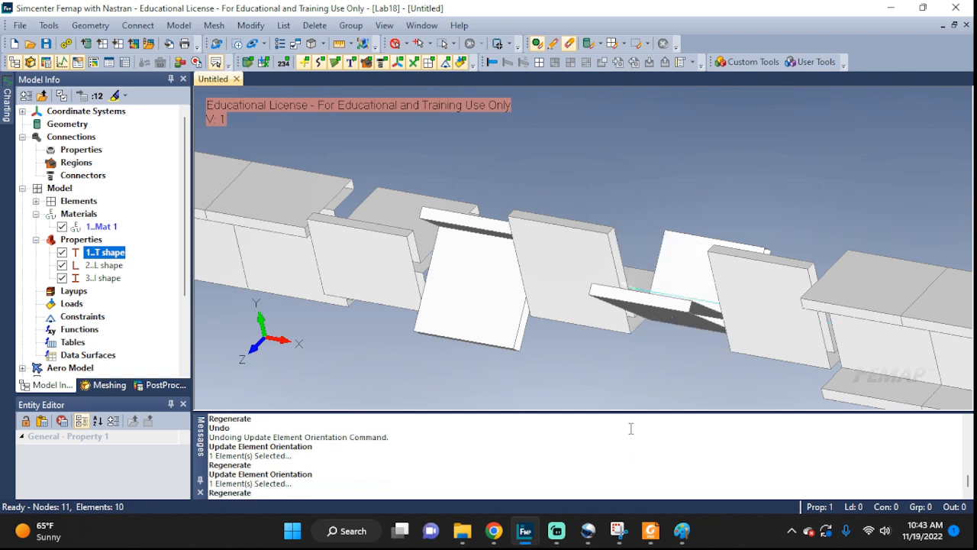
Check the required orientations of elements 9 and 10 in the Snipping Tool table, and return to Femap
click(619, 531)
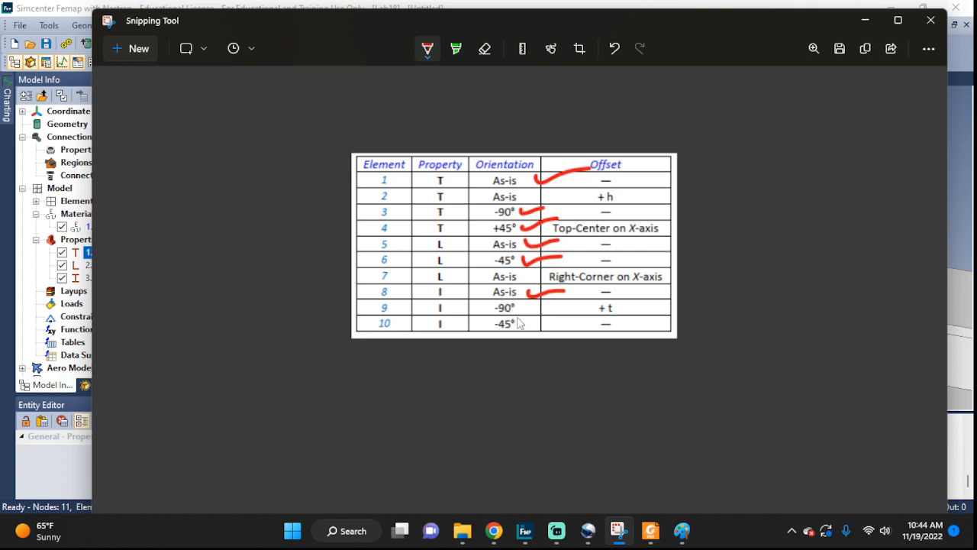
click(524, 530)
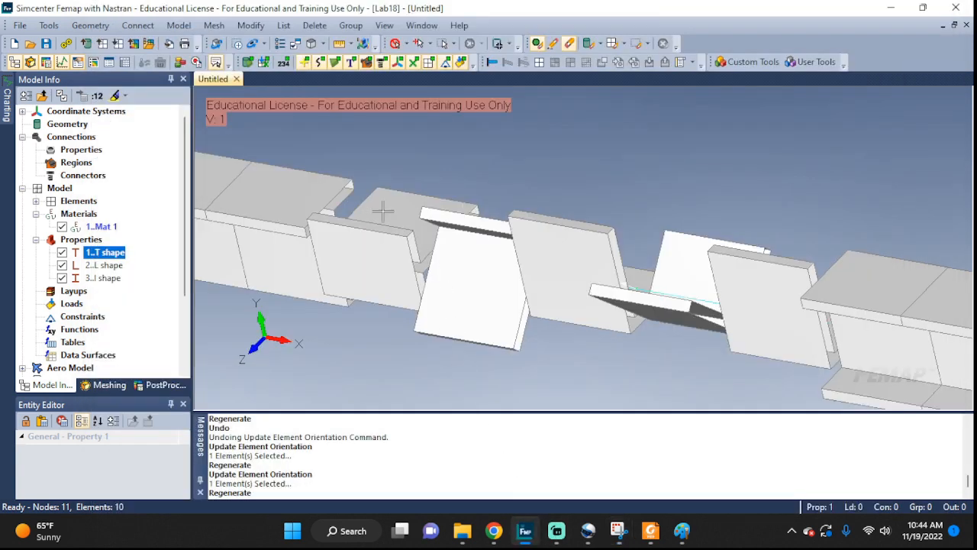
Update the line element orientation of element 9 with a vector from base 0, 0, 0 to tip 0, 0, 1
click(250, 25)
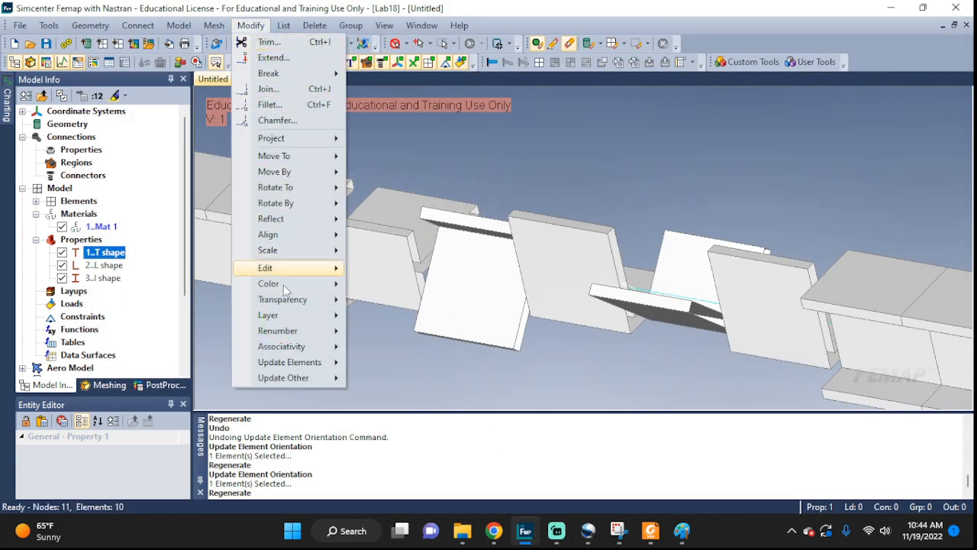
mouse_move(290, 362)
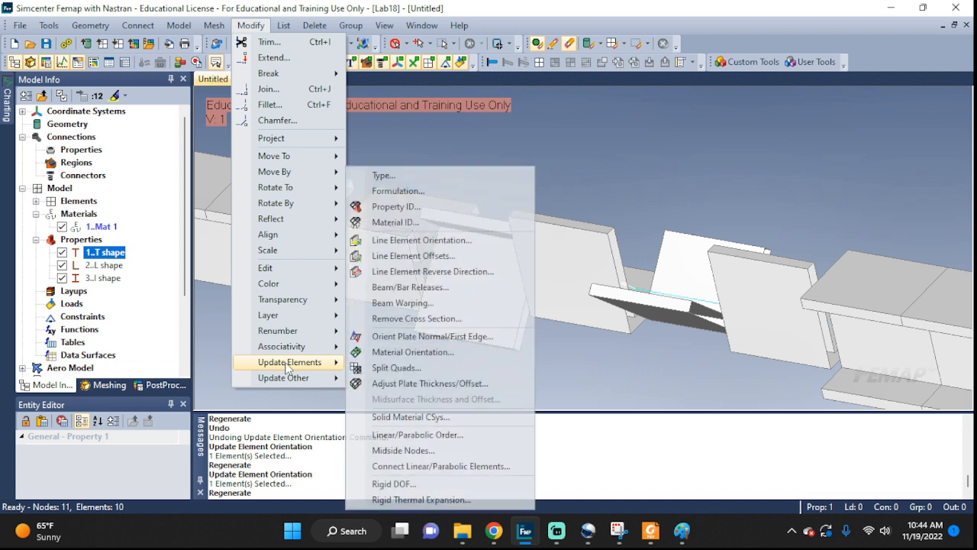
click(440, 241)
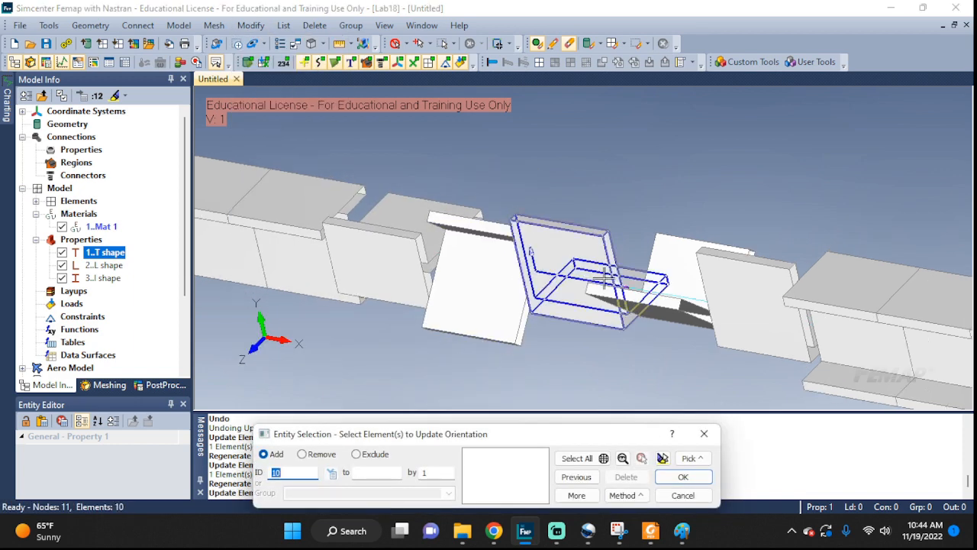
ctrl+middle_drag(812, 327, 450, 233)
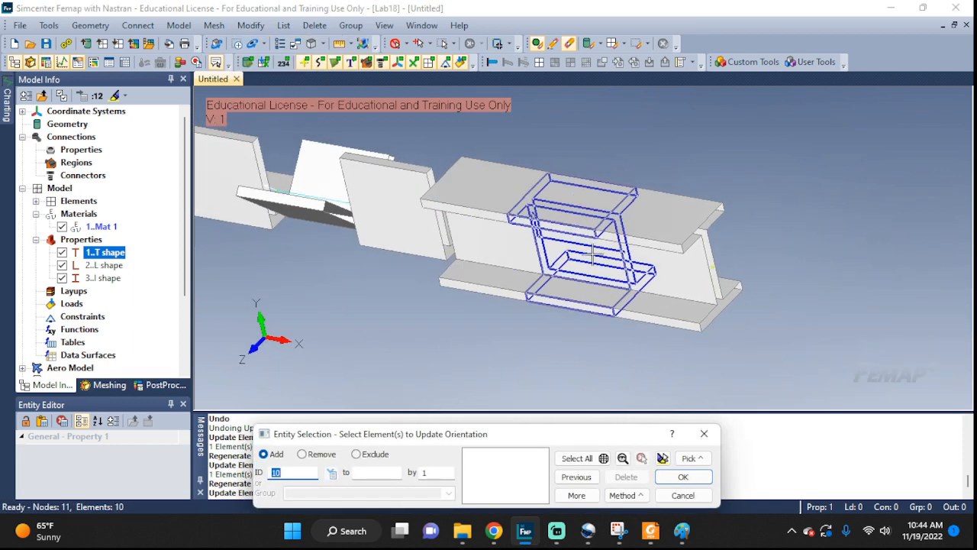
click(592, 254)
click(683, 476)
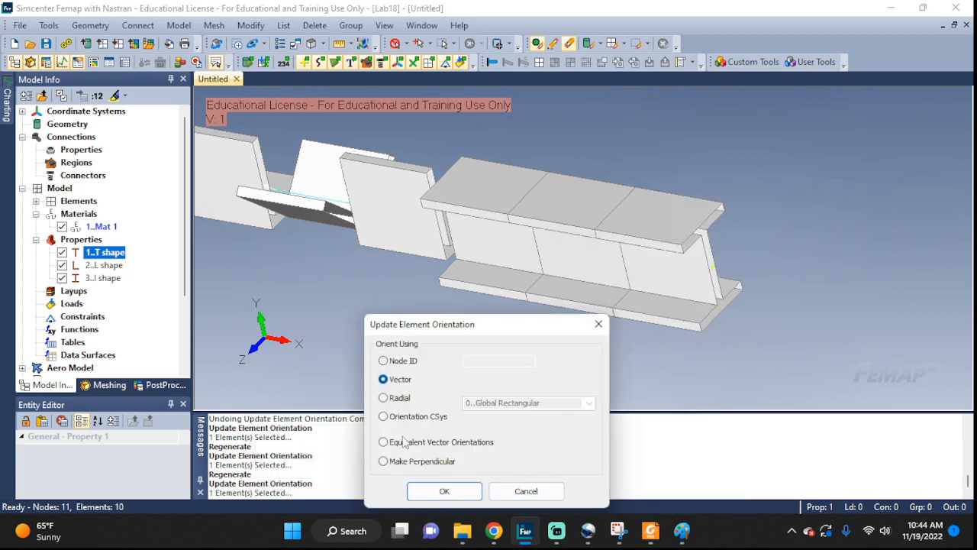
click(444, 491)
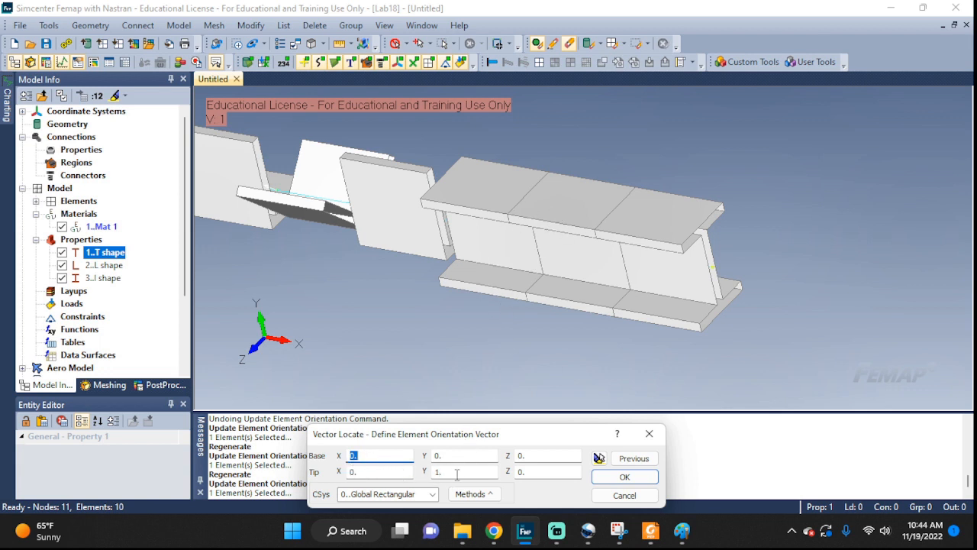
drag(456, 474, 433, 476)
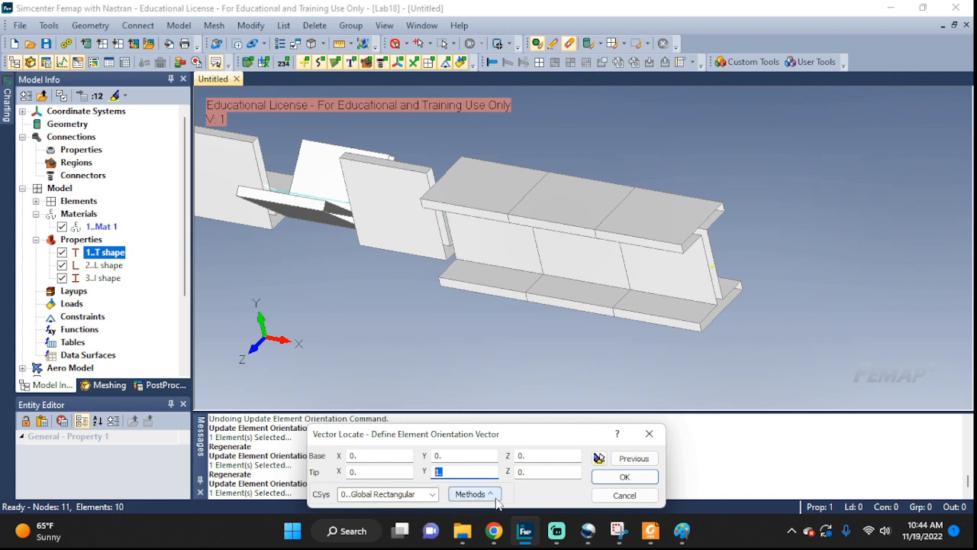
text(0)
key(Tab)
text(1)
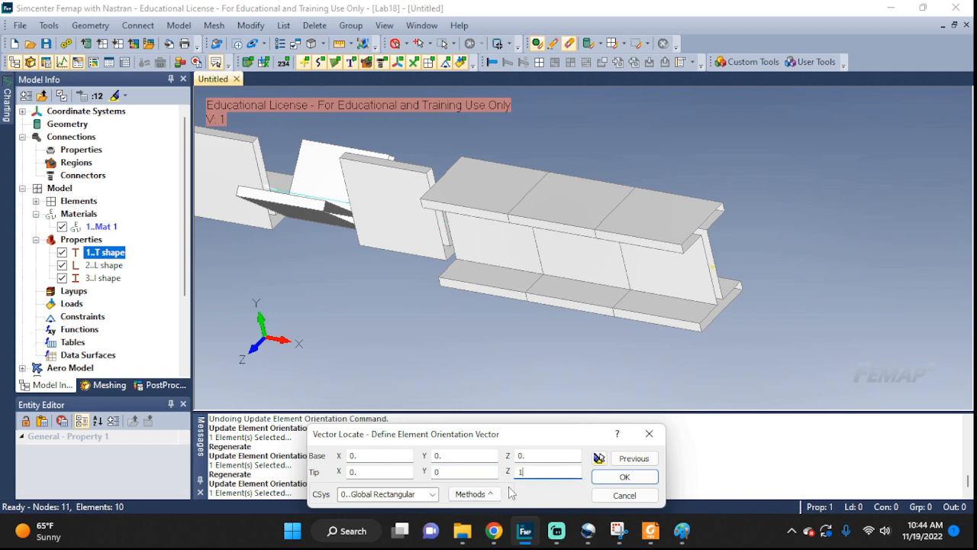
click(623, 477)
key(ctrl+g)
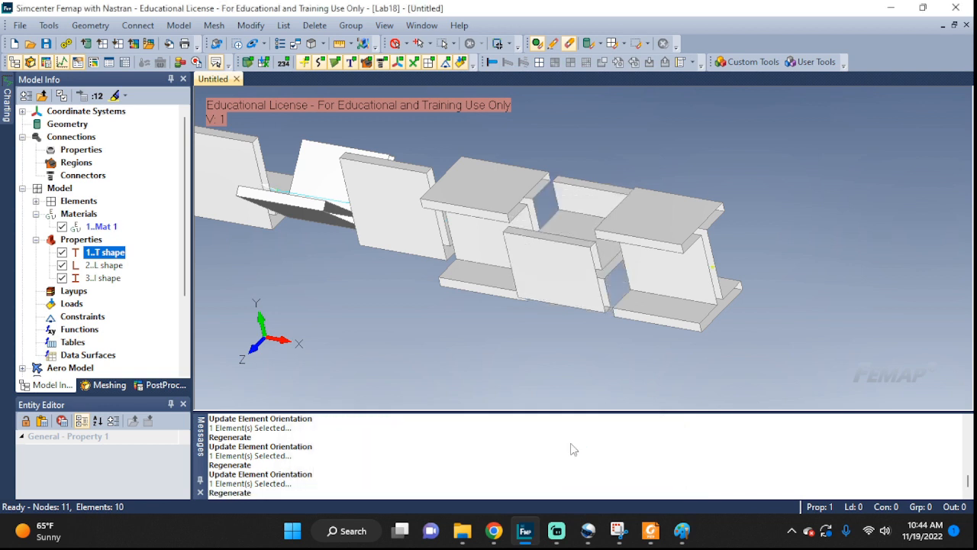
mouse_move(604, 335)
middle_down()
mouse_move(641, 335)
mouse_move(600, 323)
middle_up()
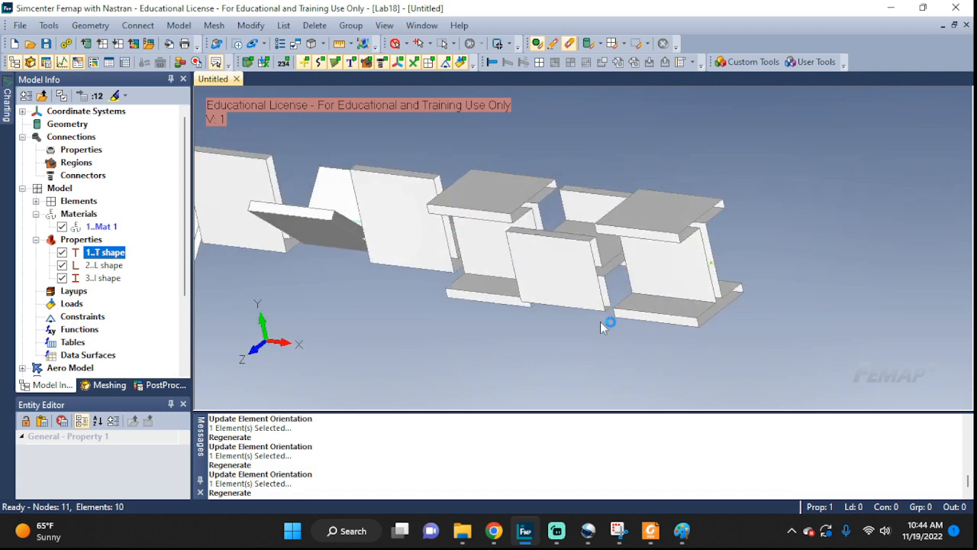
Tick off the -90° orientation of element 9 in red in the Snipping Tool table, and return to Femap
click(618, 530)
mouse_move(522, 305)
mouse_down()
mouse_move(528, 314)
mouse_move(544, 303)
mouse_up()
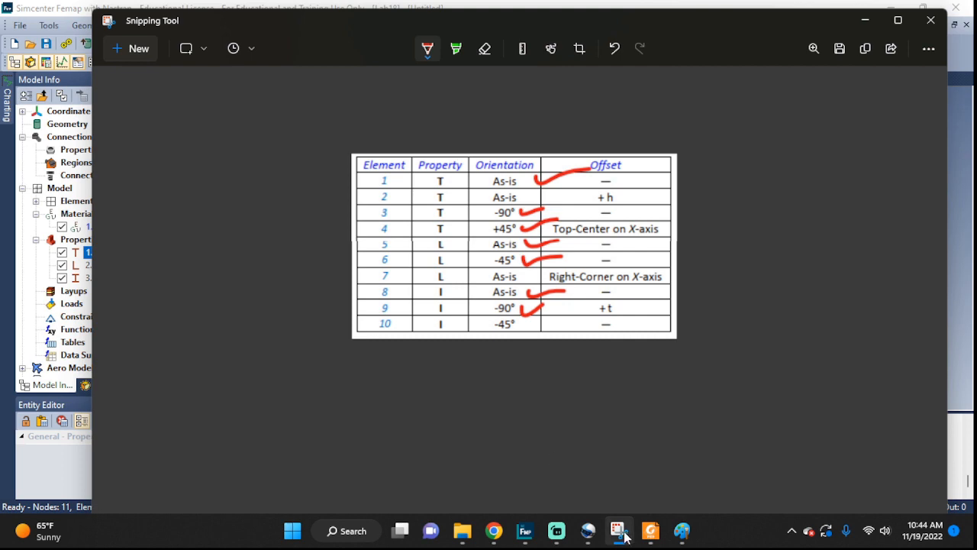
click(525, 530)
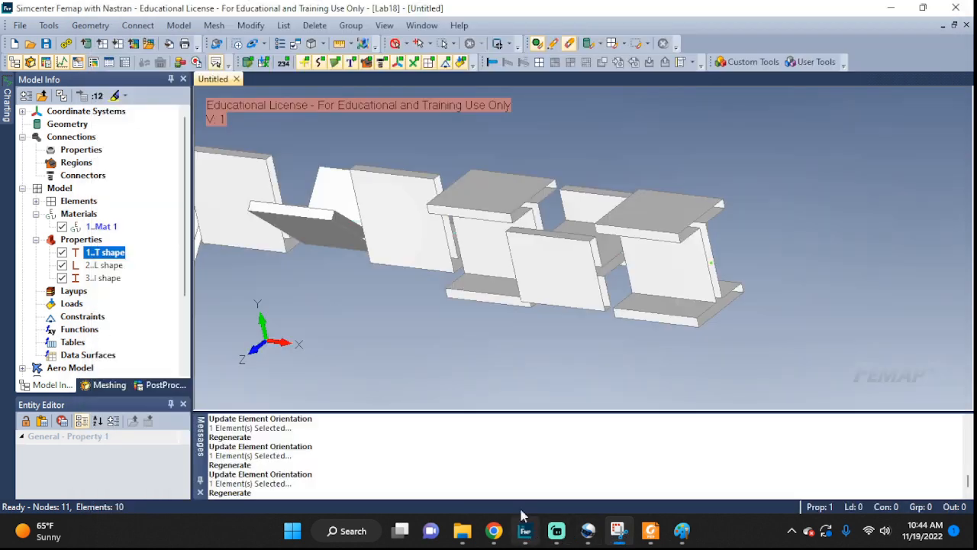
Update the line element orientation of element 10 with a vector from base 0, 0, 0 to tip 0, 1, 1
click(251, 26)
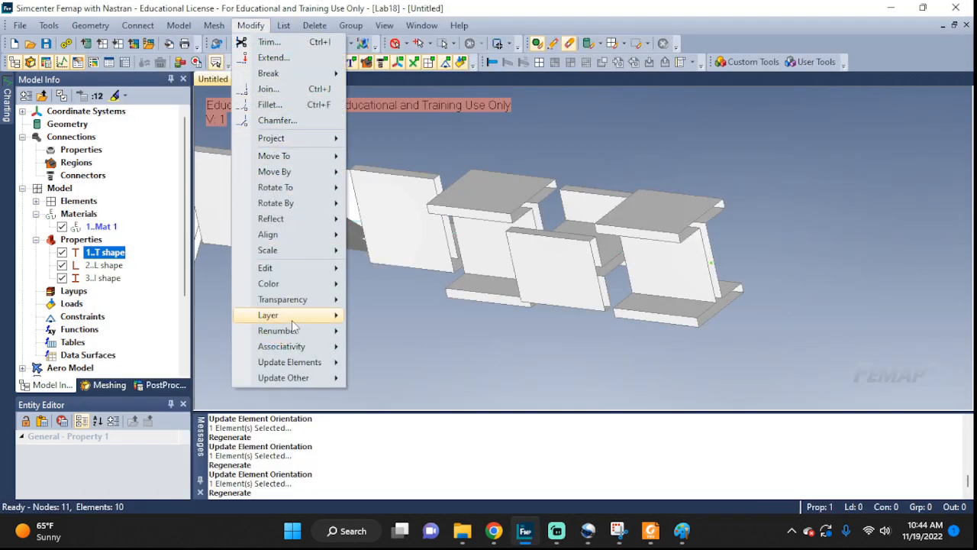
mouse_move(319, 363)
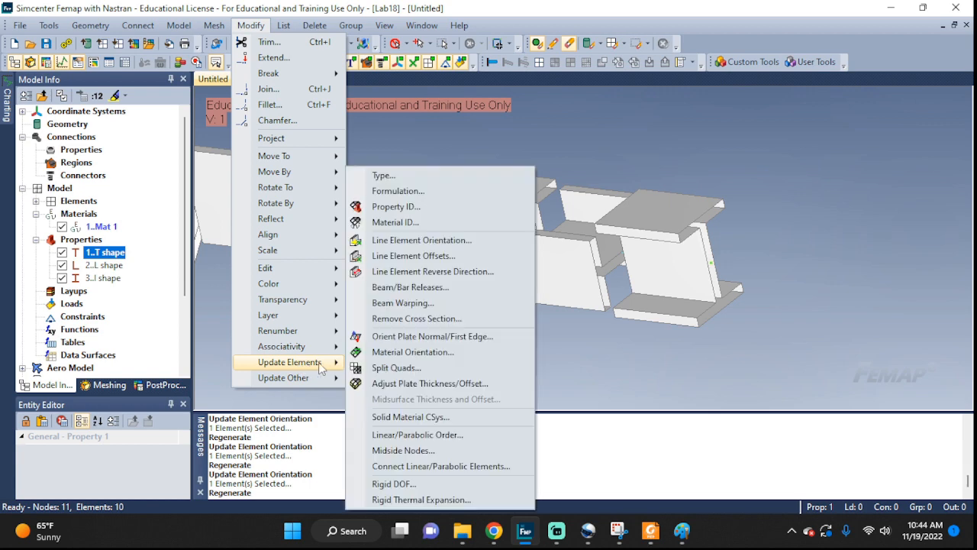
click(400, 242)
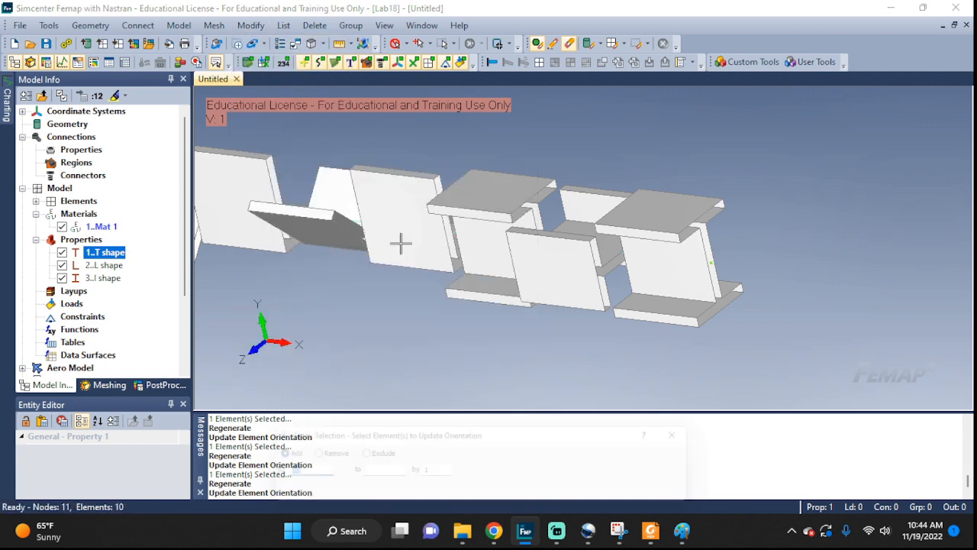
click(647, 293)
click(683, 477)
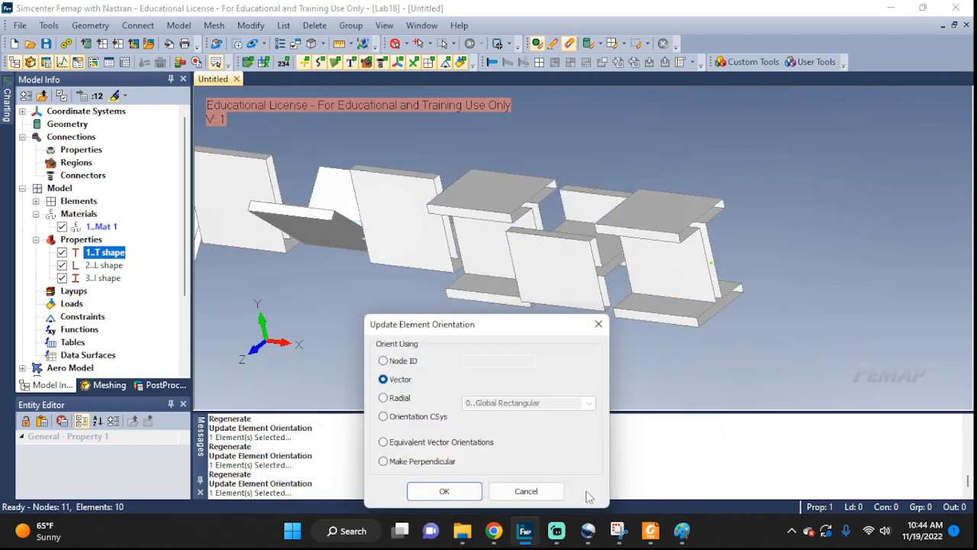
click(449, 491)
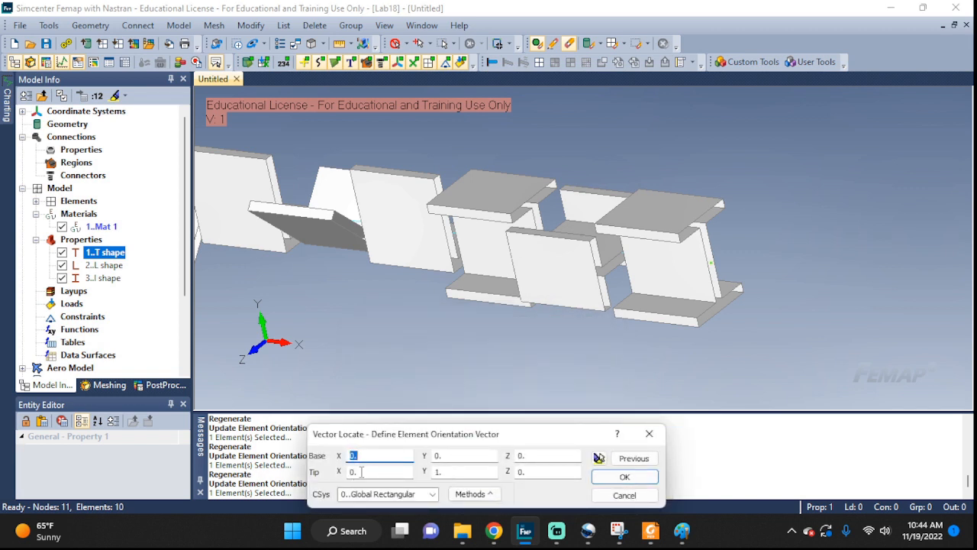
click(554, 470)
text(1)
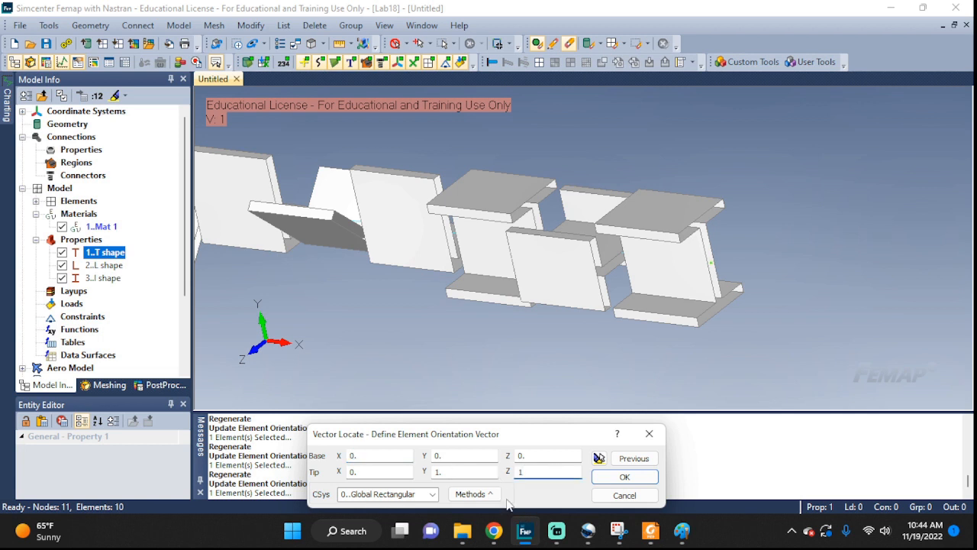
click(624, 477)
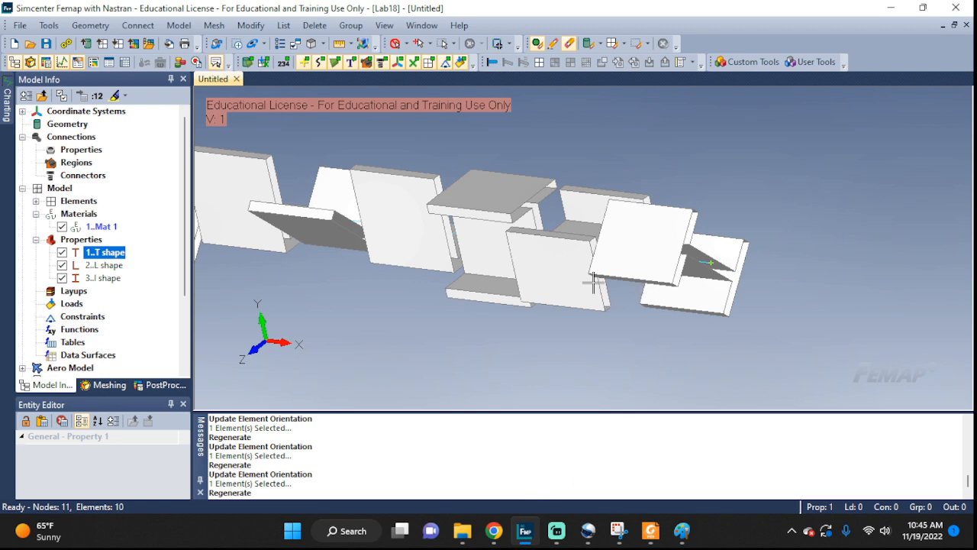
Tick off the -45° orientation of element 10 in red in the Snipping Tool table, check element 2's required offset, and return to Femap
scroll(533, 283, down, 2)
ctrl+middle_drag(516, 279, 710, 297)
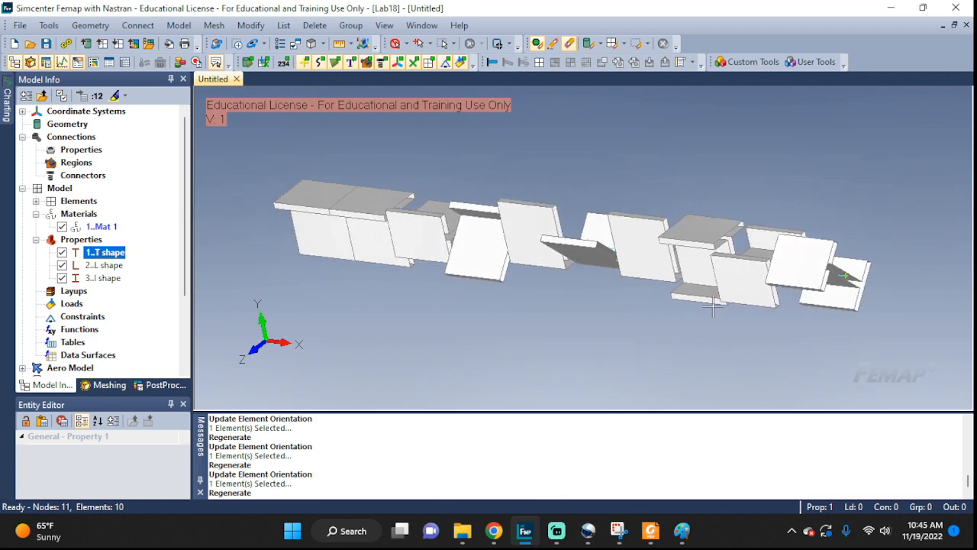
click(619, 531)
mouse_move(521, 320)
mouse_down()
mouse_move(526, 335)
mouse_move(547, 310)
mouse_up()
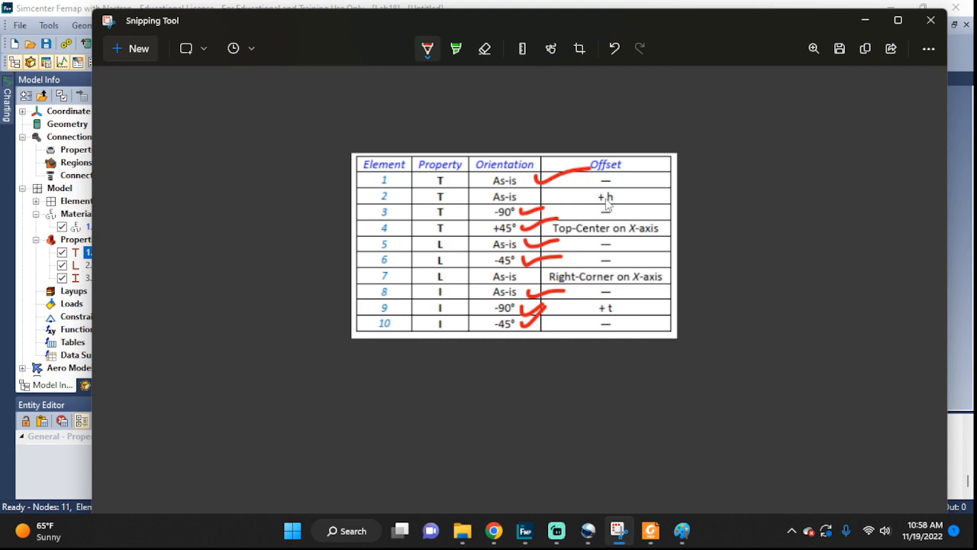
click(865, 20)
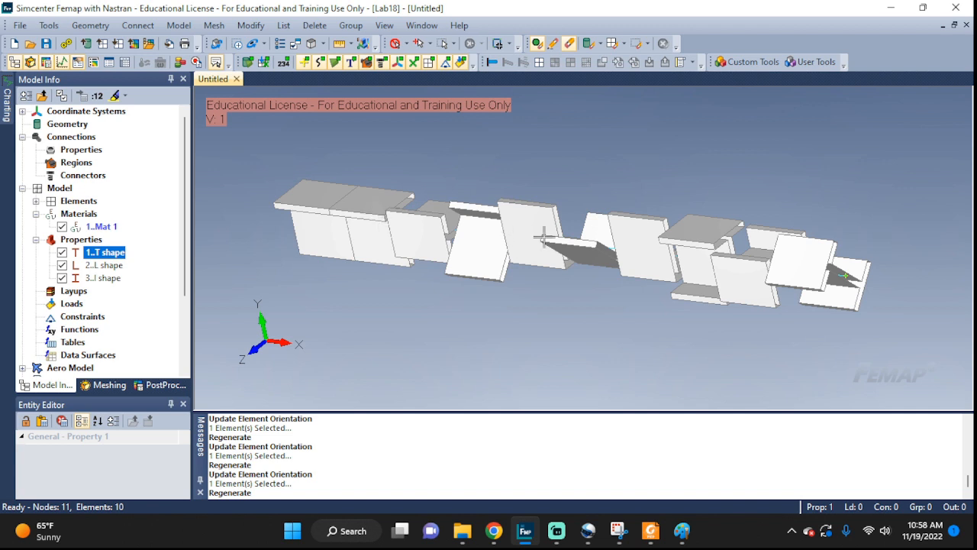
Hide the elements of the L shape and I shape properties, and open T-shaped element 2 for editing
click(62, 278)
click(62, 265)
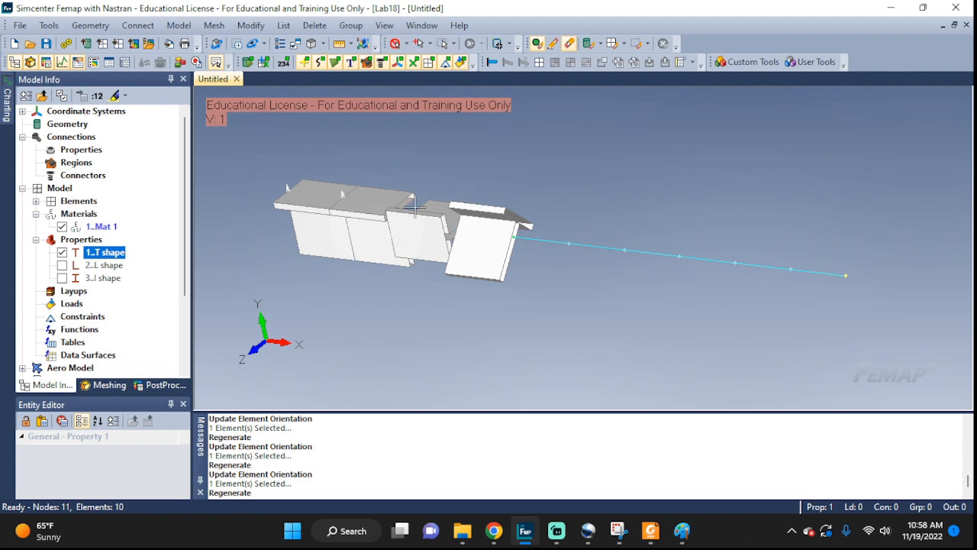
click(250, 25)
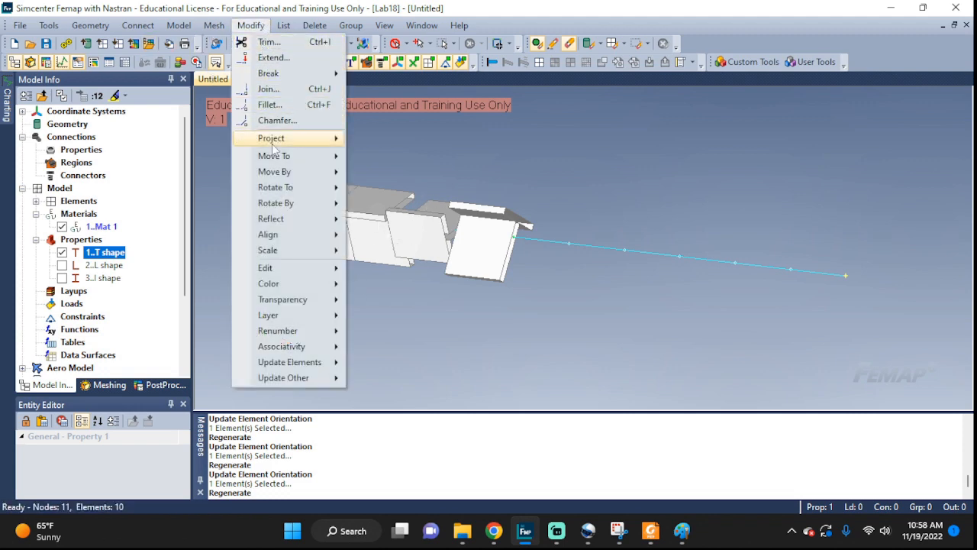
mouse_move(281, 268)
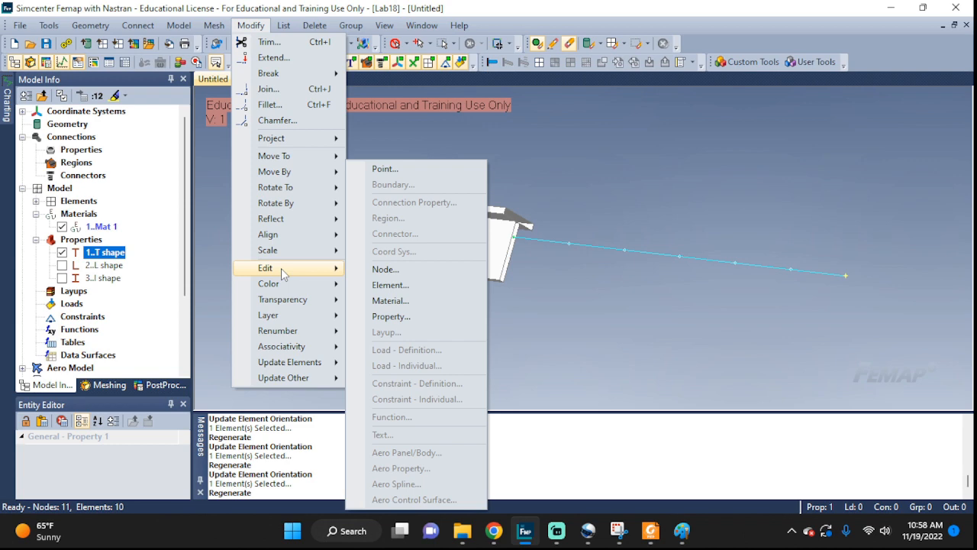
click(389, 285)
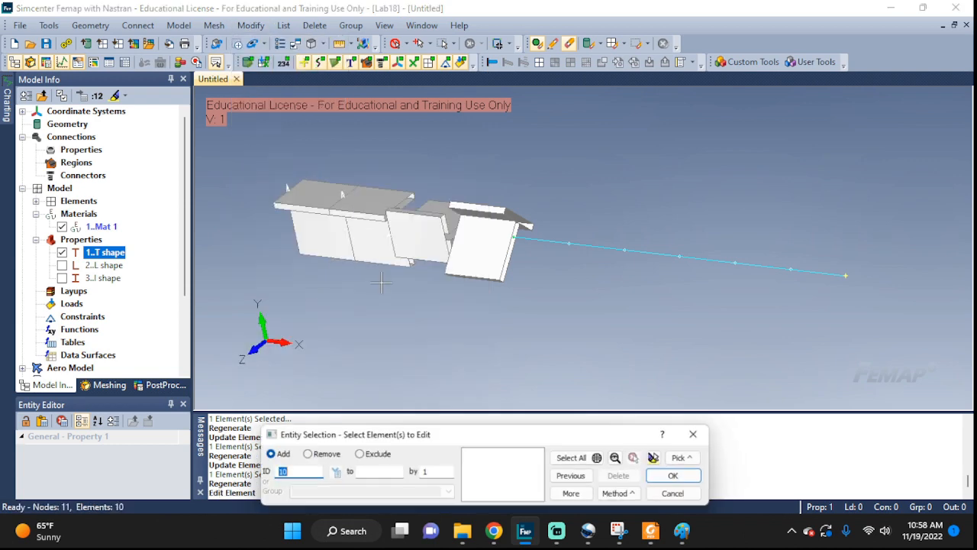
click(375, 220)
click(683, 477)
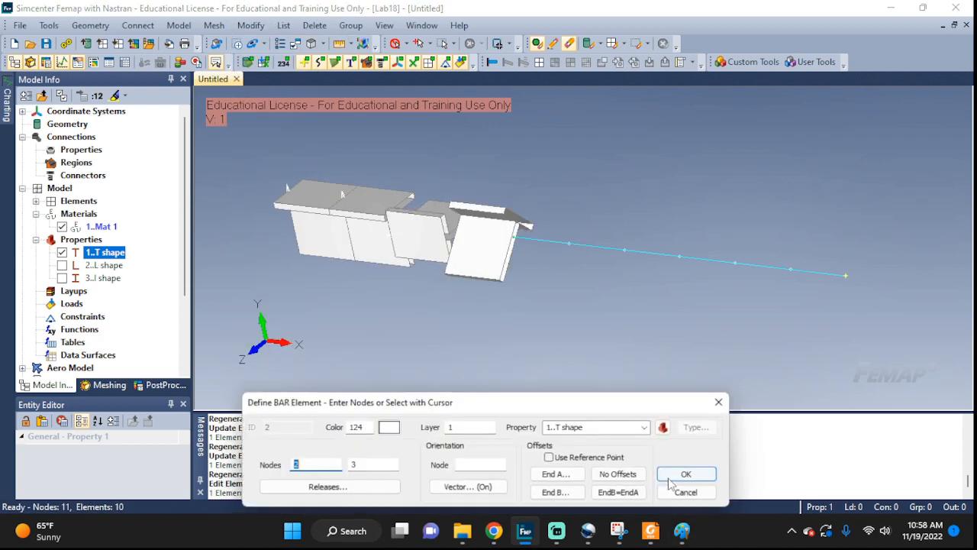
drag(417, 414, 369, 387)
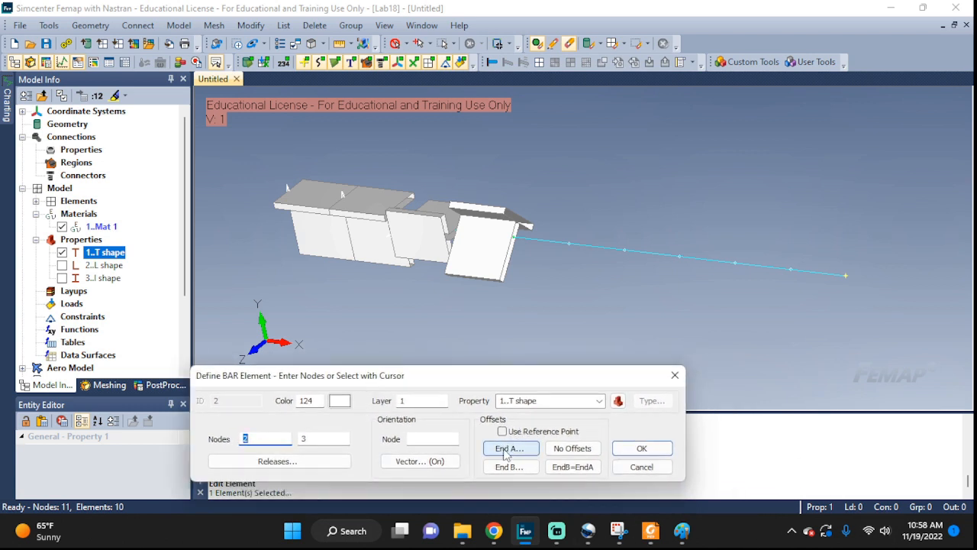
Offset element 2 in +Y at End A using base 0, 0, 0 and tip X 0, and apply the same offset to End B
click(505, 455)
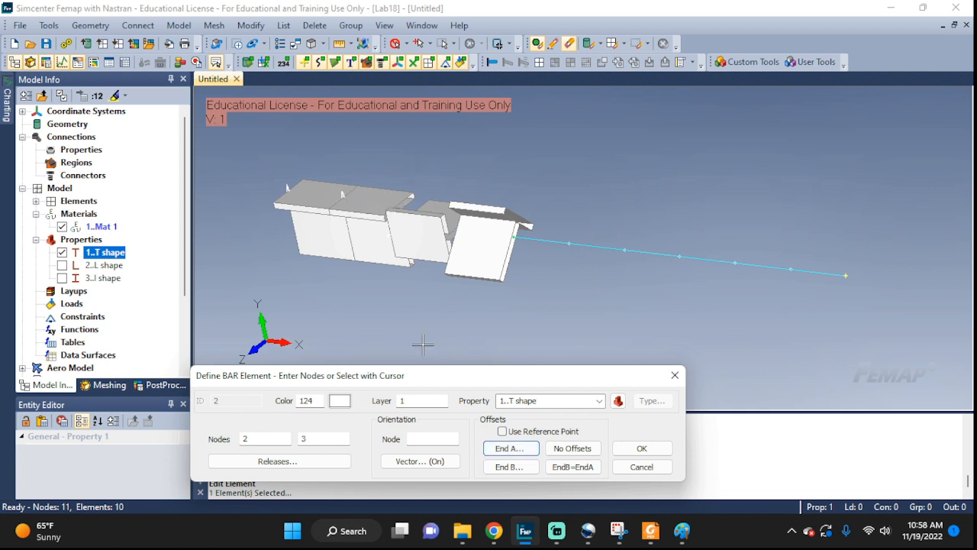
click(510, 448)
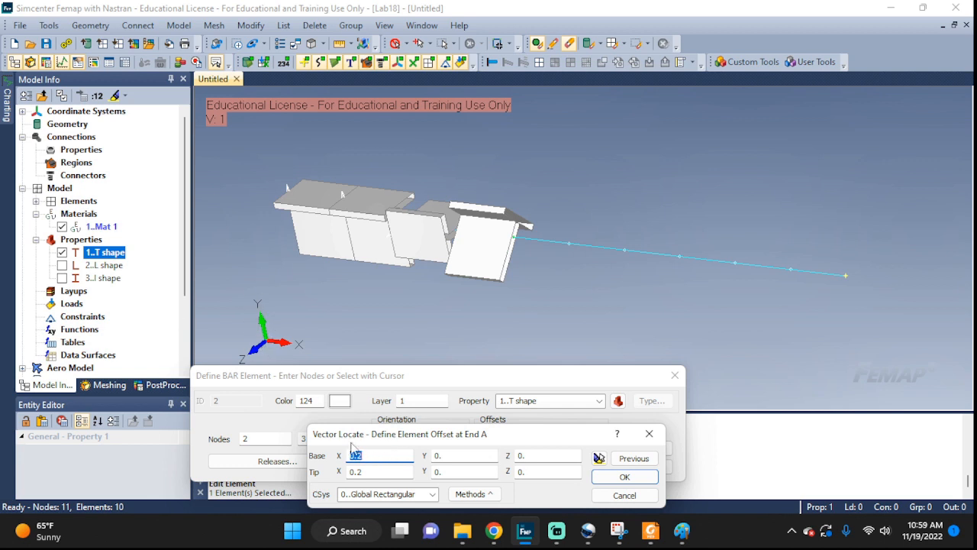
text(0)
drag(368, 472, 346, 471)
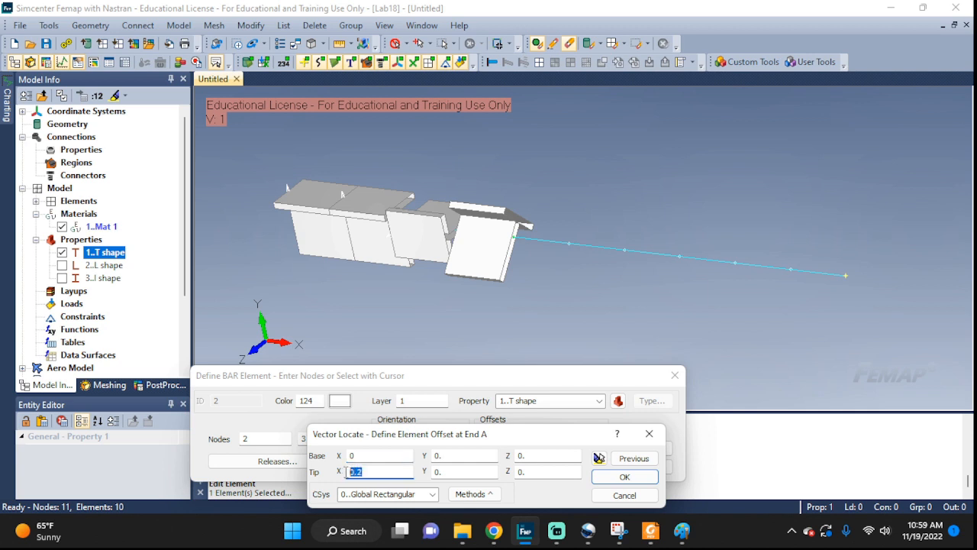
text(0)
click(450, 470)
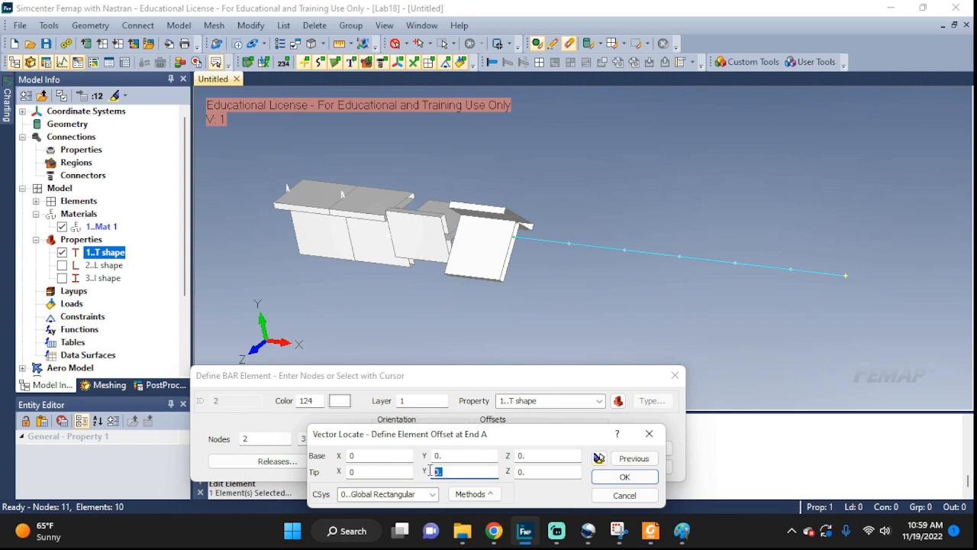
click(449, 471)
click(615, 479)
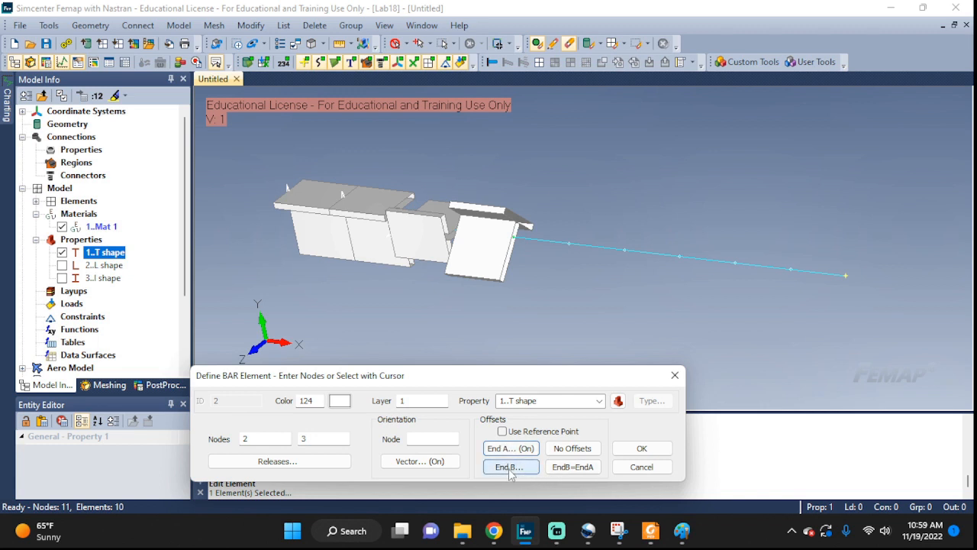
click(563, 468)
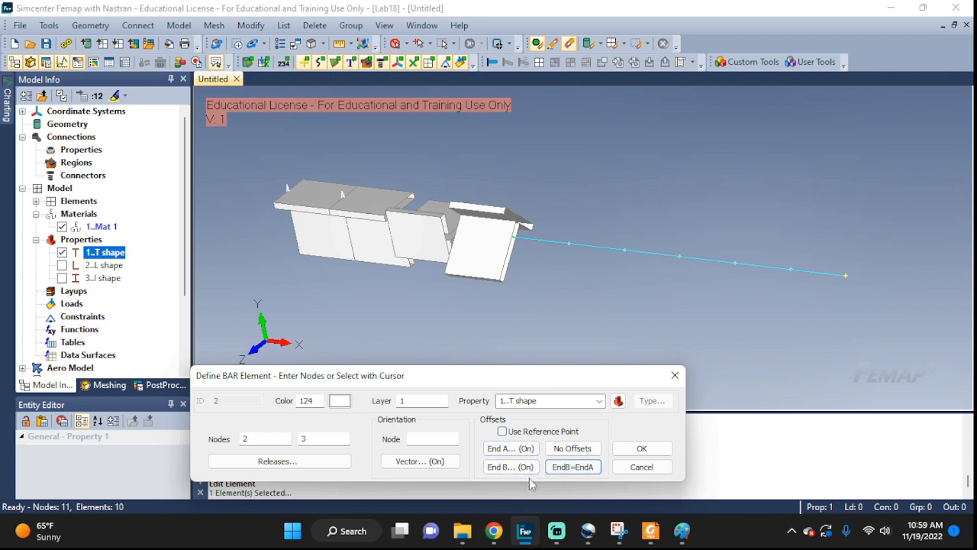
click(641, 449)
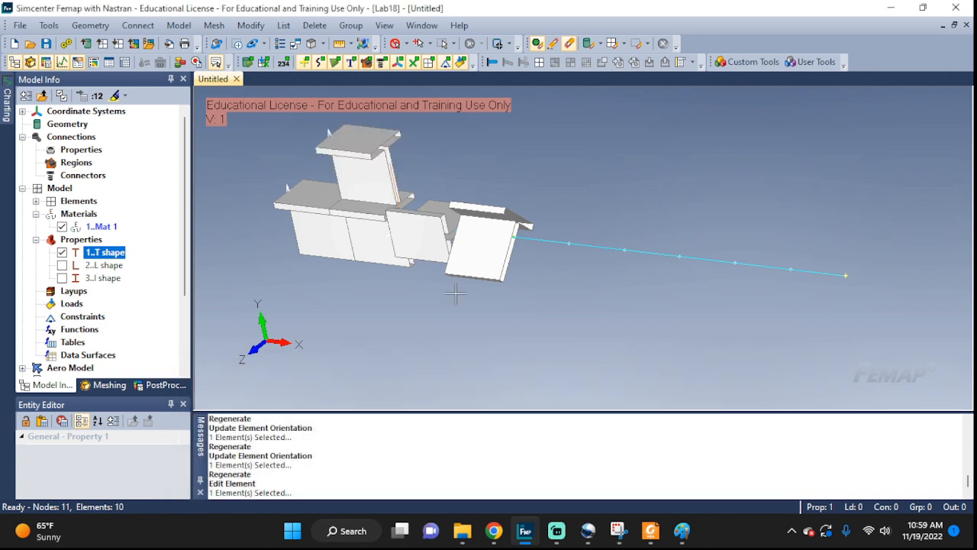
Tick off T-shaped element 2 in red in the Snipping Tool table, read element 4's required offset, and return to Femap
middle_drag(415, 268, 617, 224)
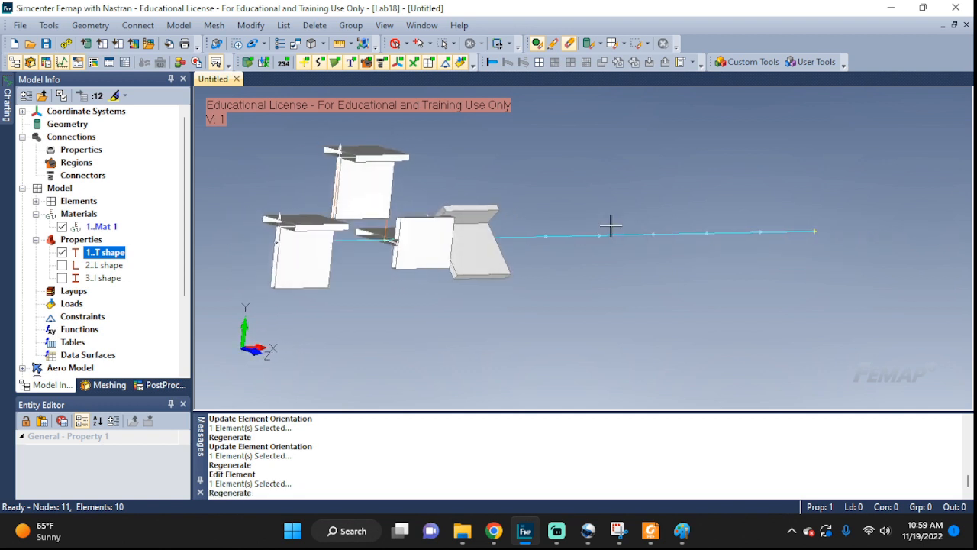
middle_drag(604, 300, 451, 308)
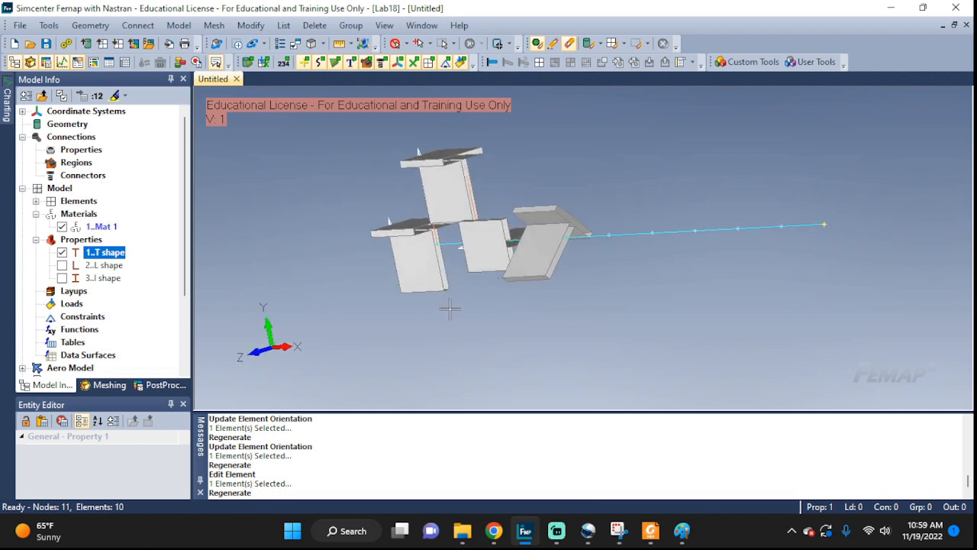
middle_drag(603, 268, 639, 280)
click(620, 528)
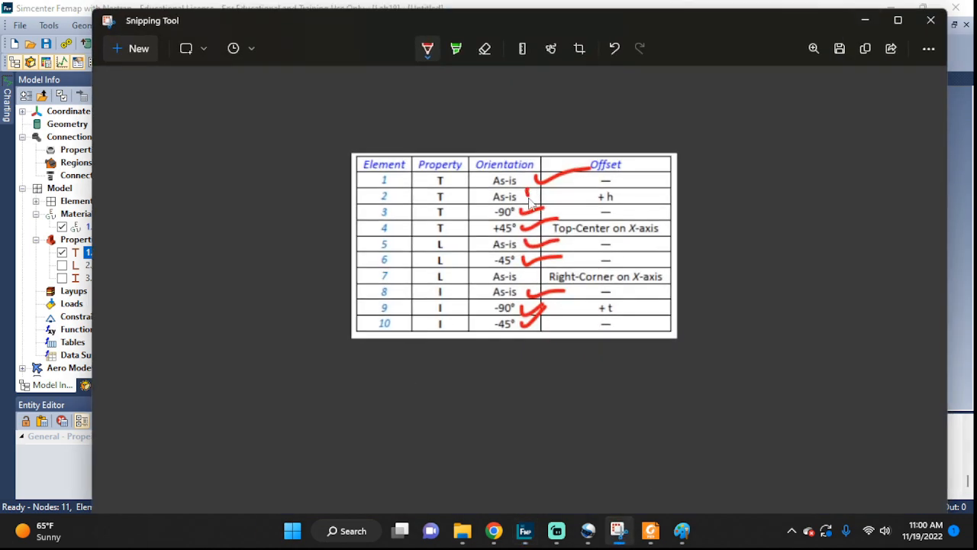
drag(530, 200, 571, 188)
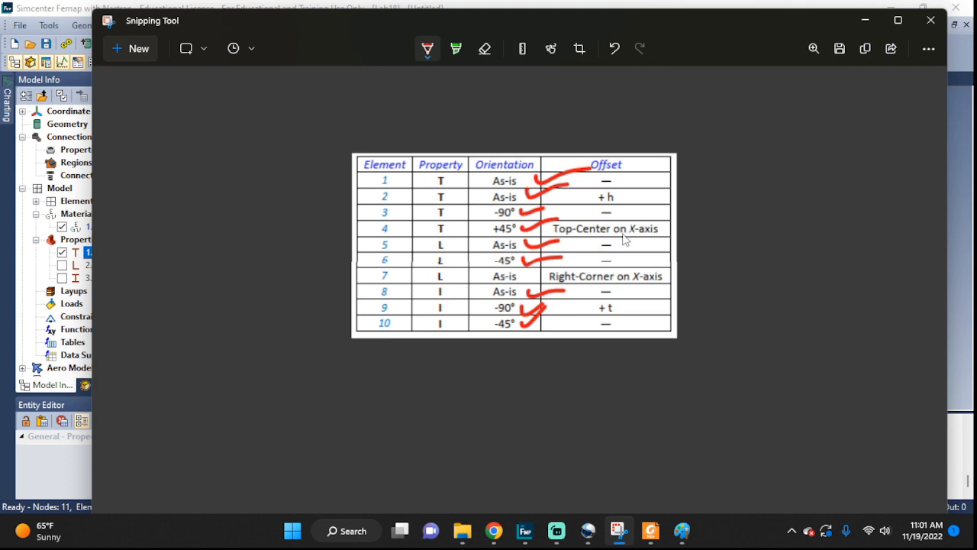
click(865, 20)
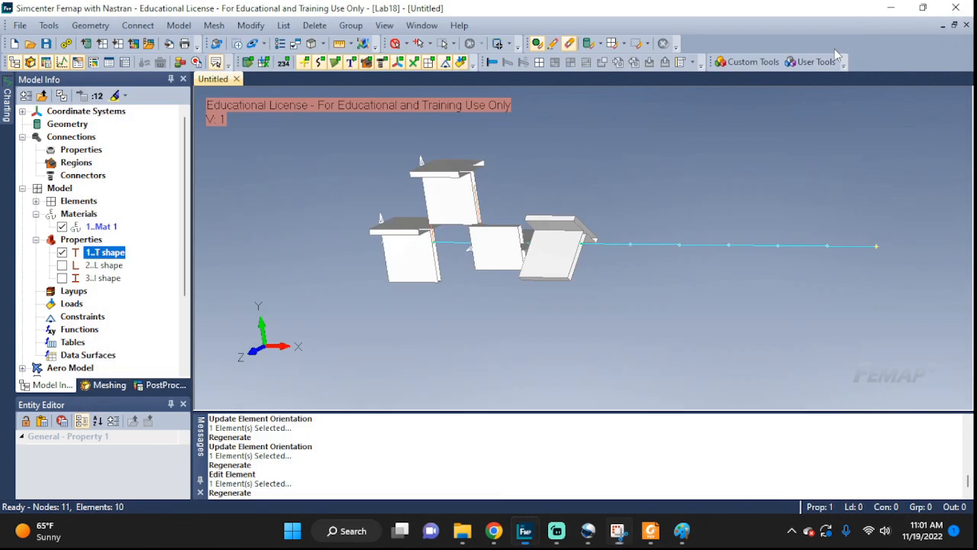
Inspect the reference point in the T shape property's cross section, and recheck element 4's required offset in the Snipping Tool table
right_click(107, 250)
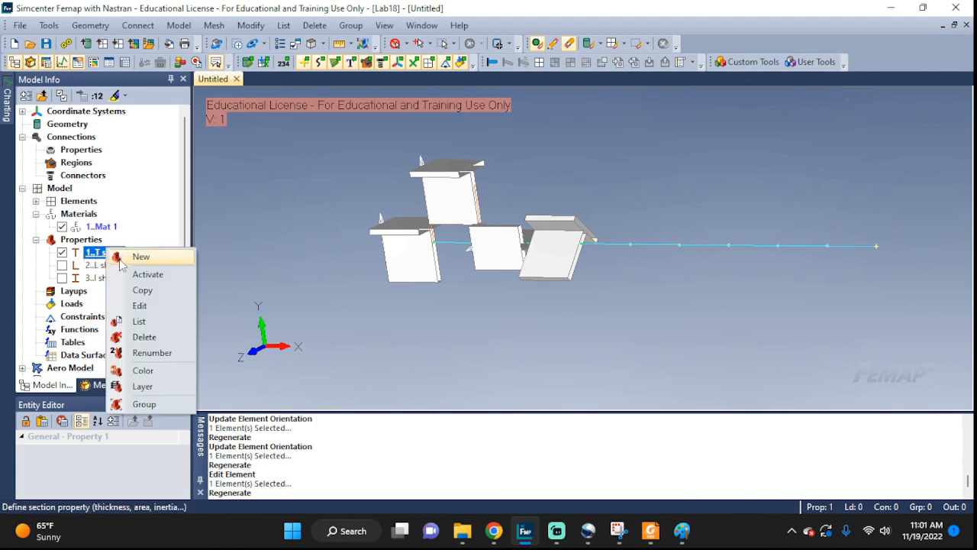
click(139, 306)
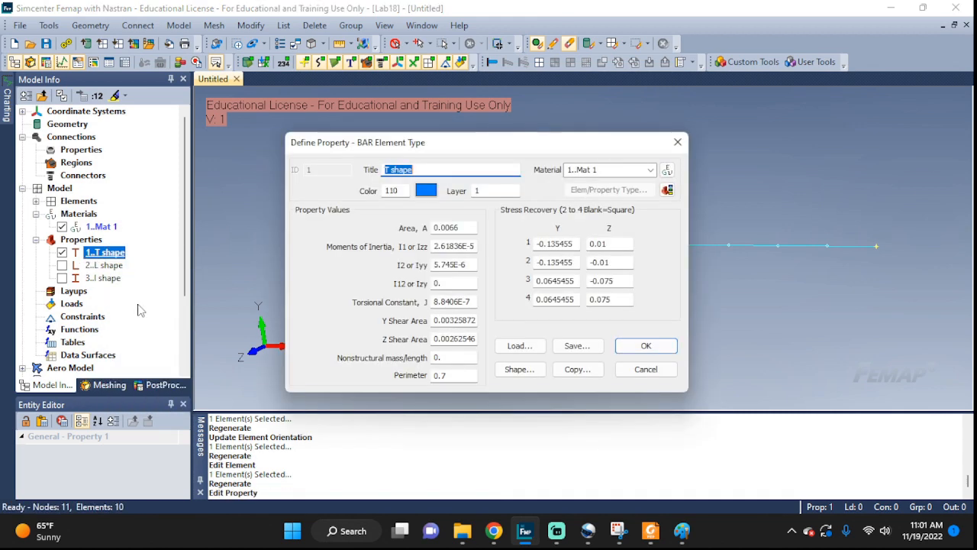
click(516, 369)
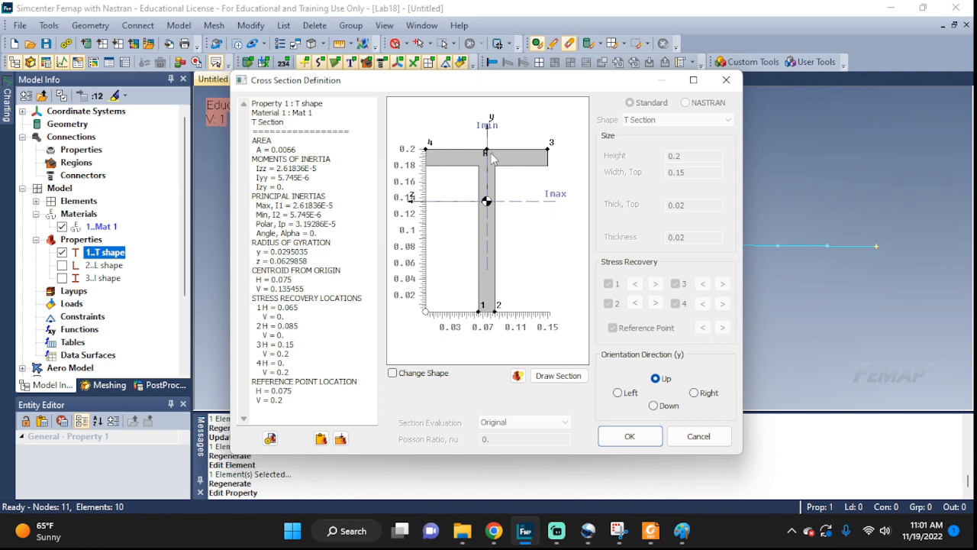
click(628, 435)
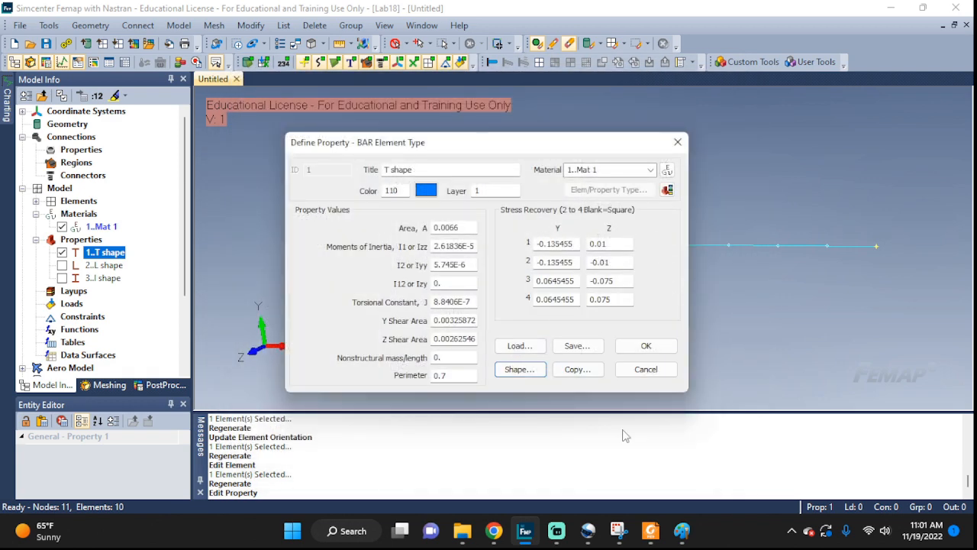
click(646, 369)
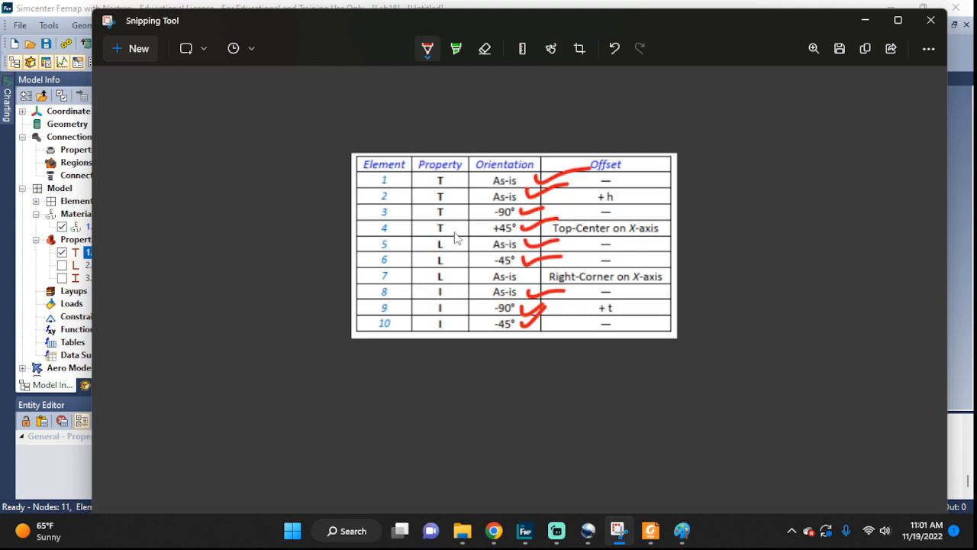
click(864, 20)
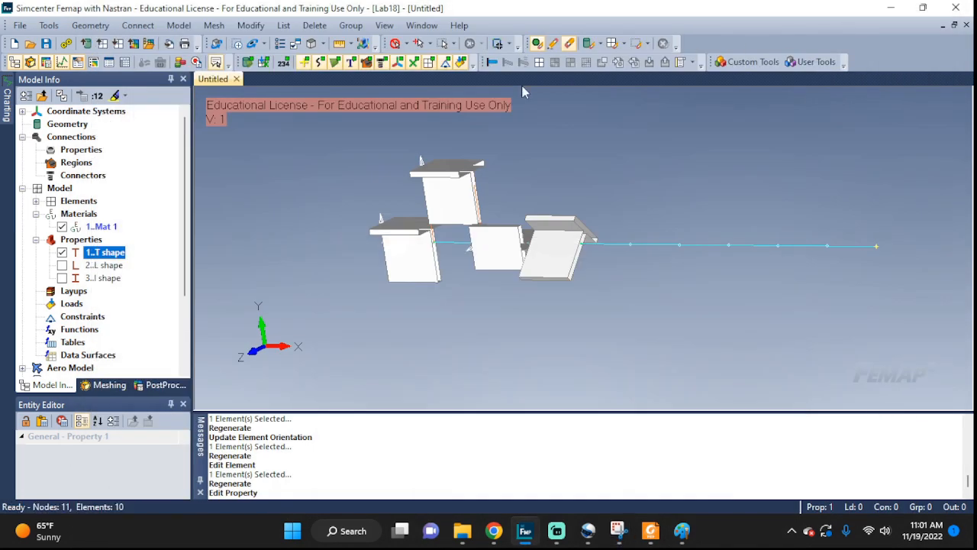
click(618, 532)
click(621, 542)
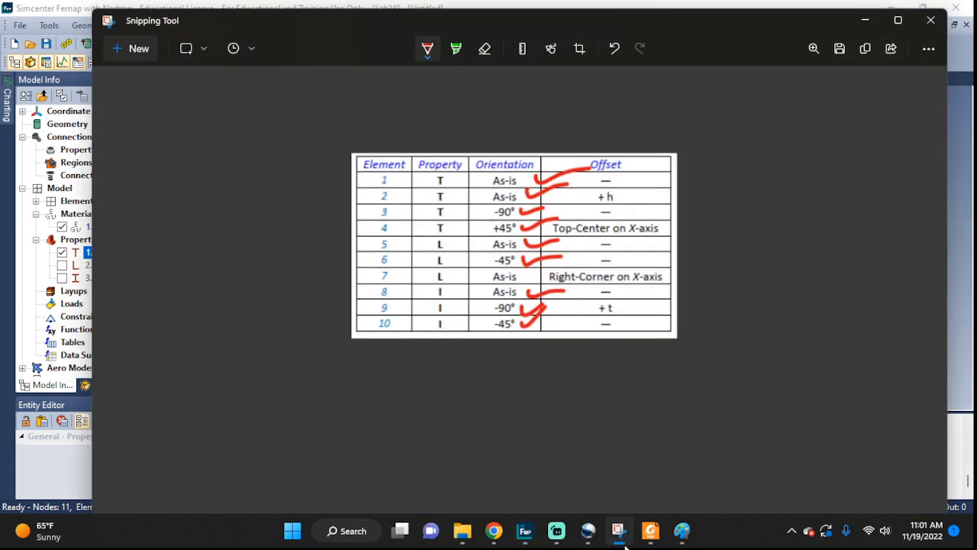
Update the line element offsets of element 4 at End A and End B by moving it to the reference point
click(249, 27)
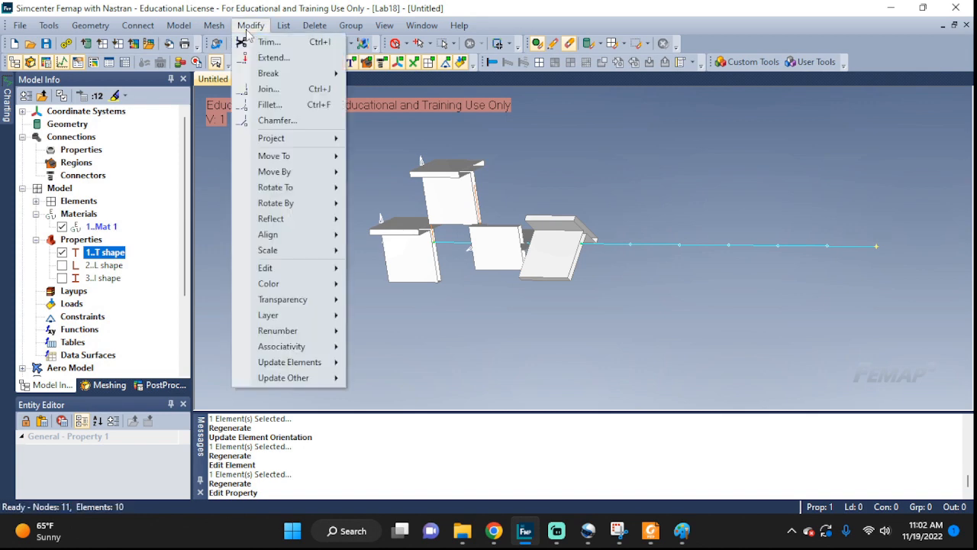
mouse_move(302, 366)
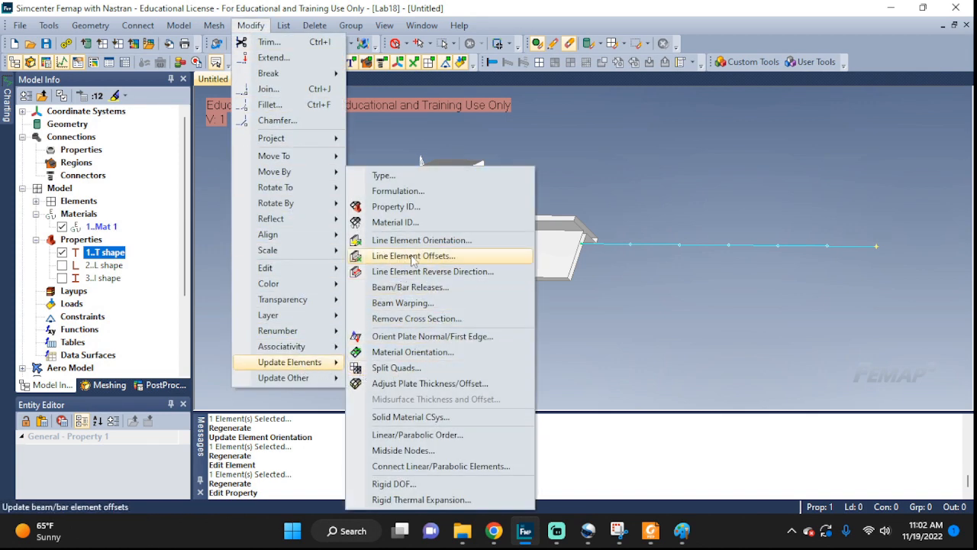
click(445, 256)
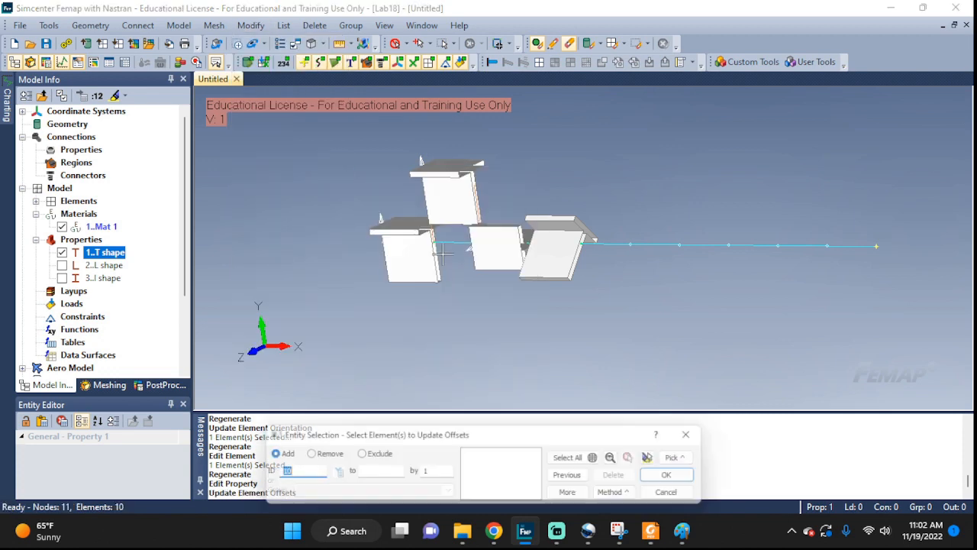
click(550, 248)
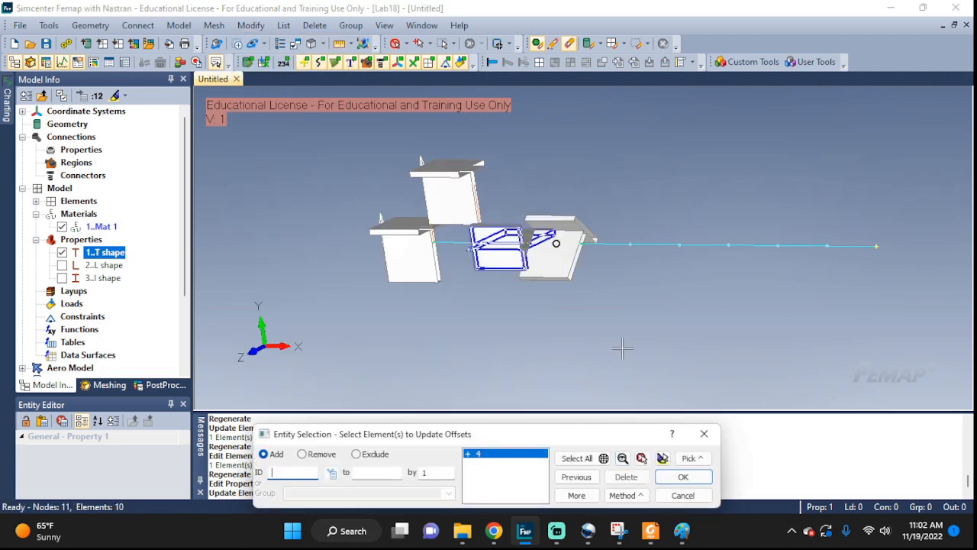
click(684, 478)
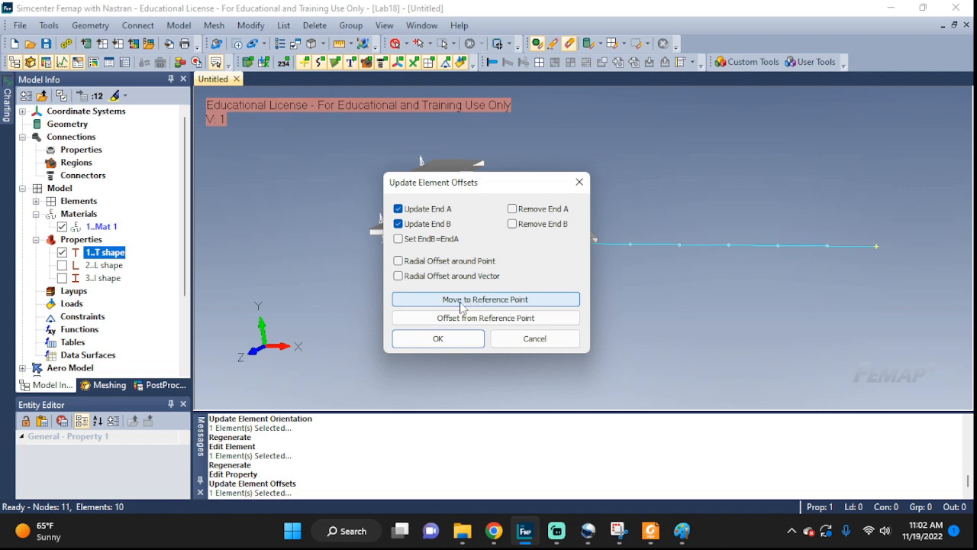
click(542, 303)
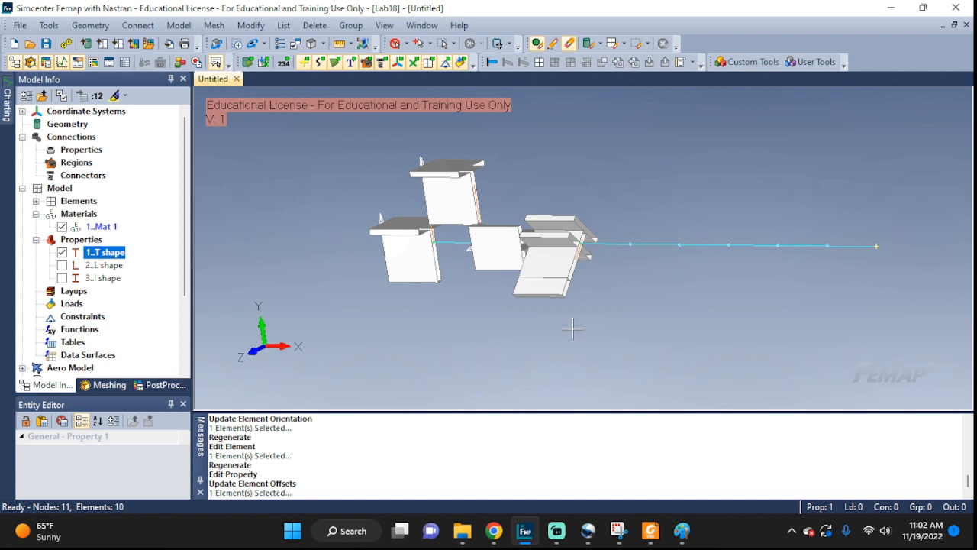
Regenerate the view and examine from several angles how element 4's top flange sits relative to the X-axis line
key(ctrl+g)
middle_drag(624, 311, 618, 265)
scroll(618, 265, up, 10)
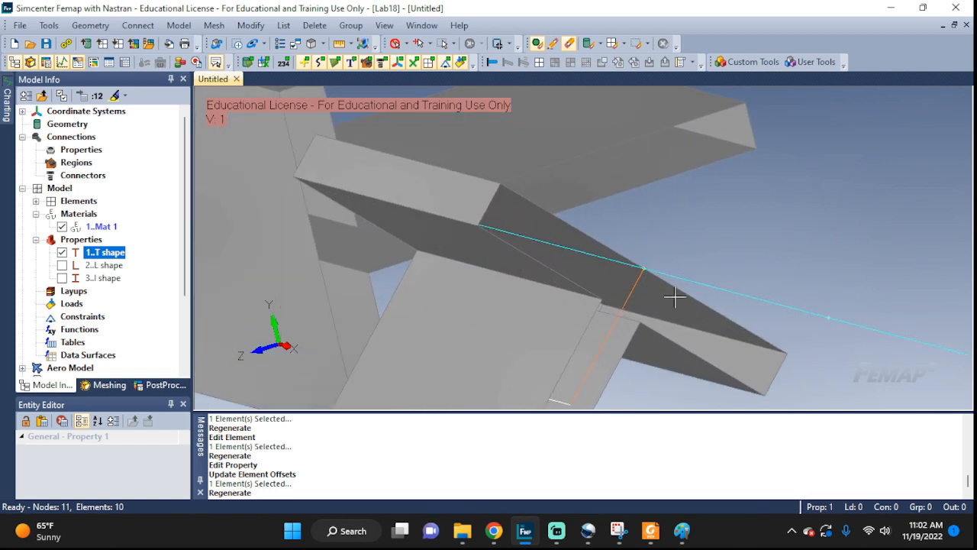
scroll(731, 298, down, 10)
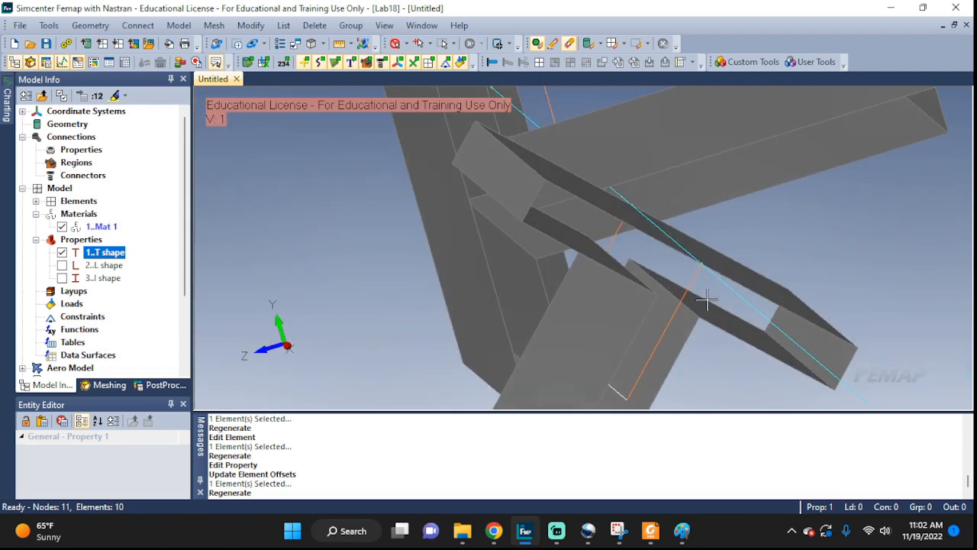
scroll(695, 290, down, 3)
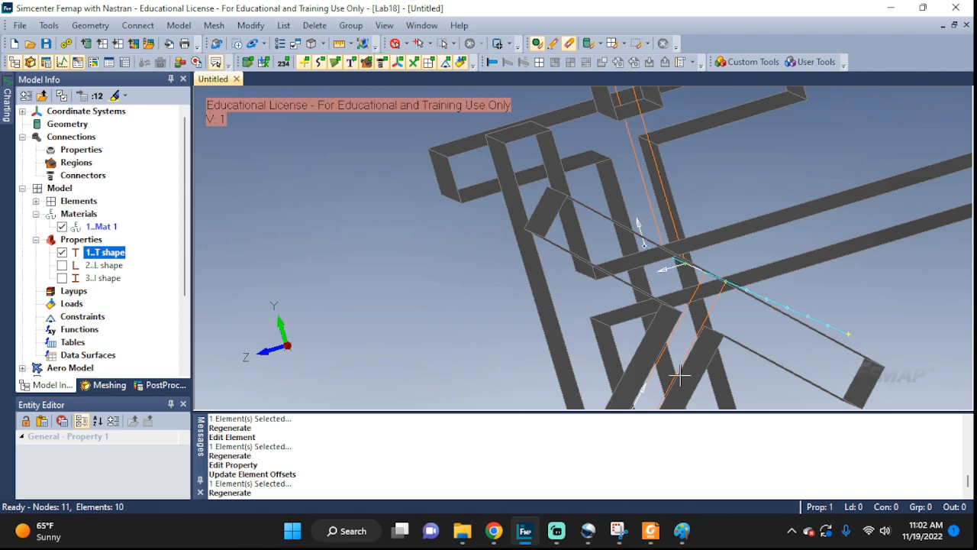
middle_drag(726, 286, 739, 326)
scroll(728, 314, up, 3)
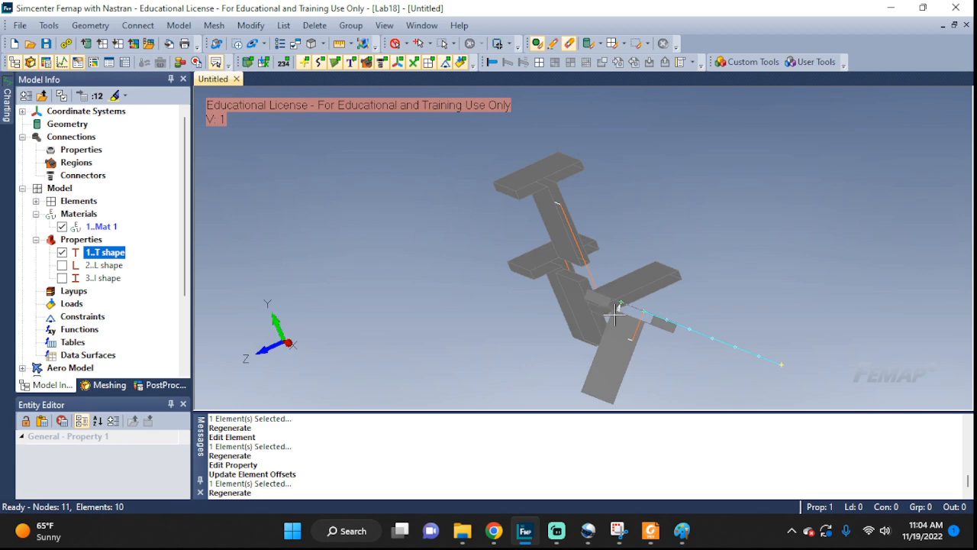
middle_drag(618, 313, 658, 328)
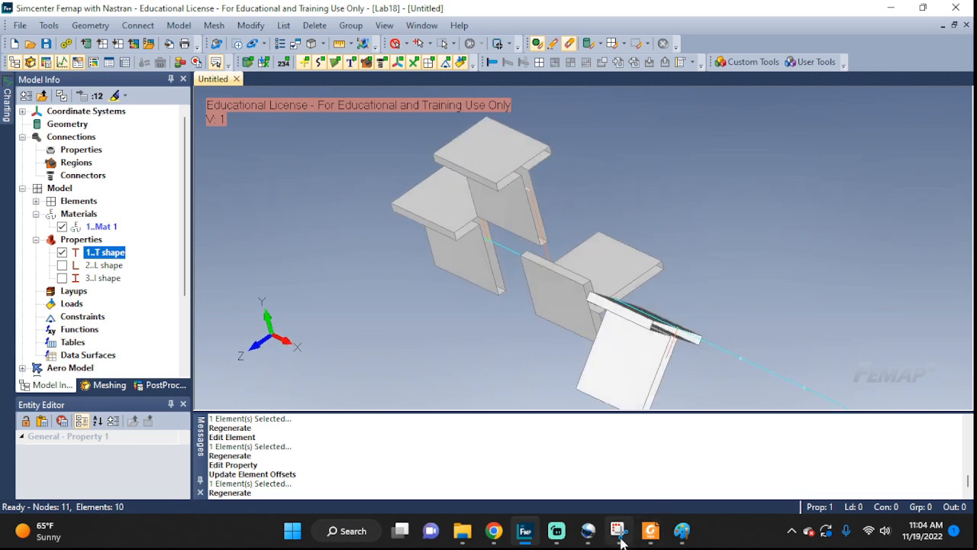
Mark the As-is orientation of element 7 in red in the Snipping Tool table and return to Femap
click(618, 530)
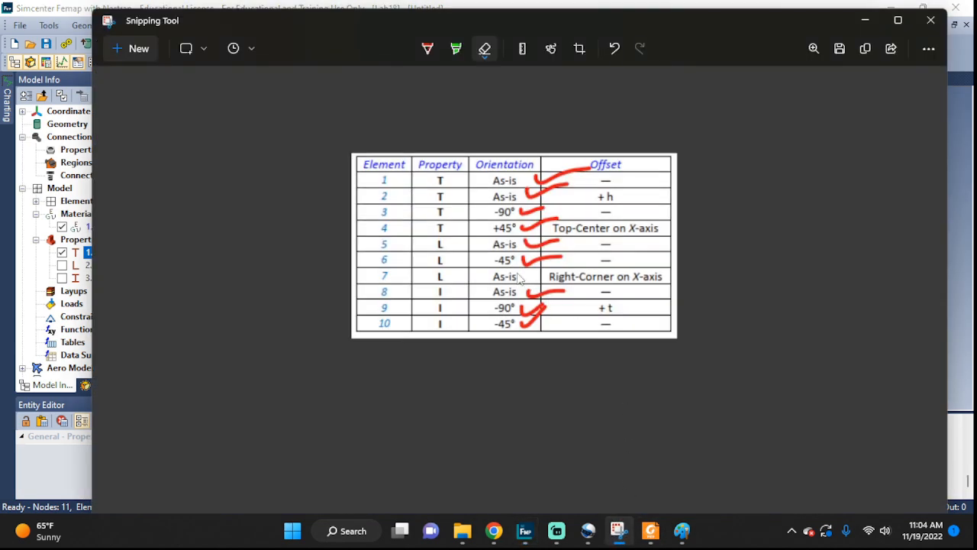
click(425, 47)
drag(536, 265, 577, 279)
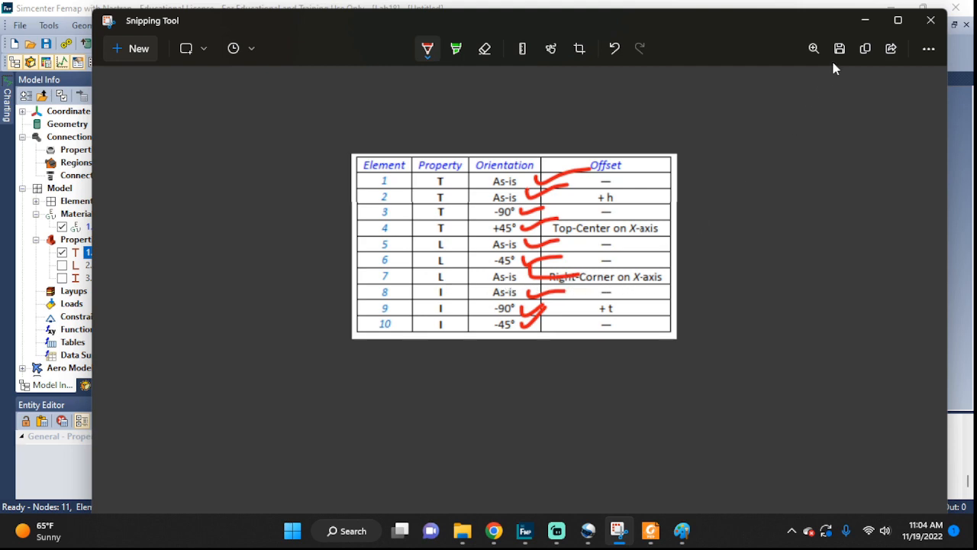
click(865, 19)
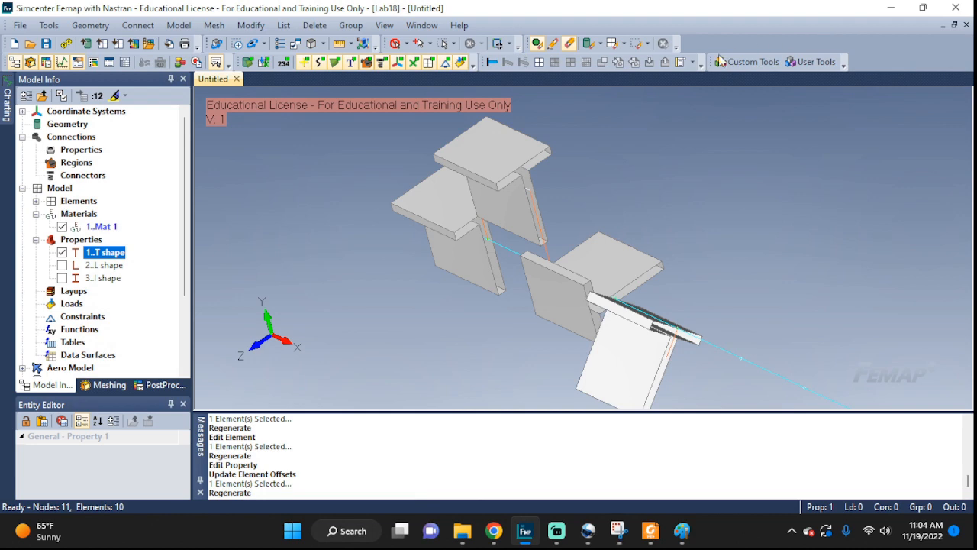
Show the L shape and I shape elements again, and inspect the reference point in the L shape property's cross section
click(61, 265)
click(62, 278)
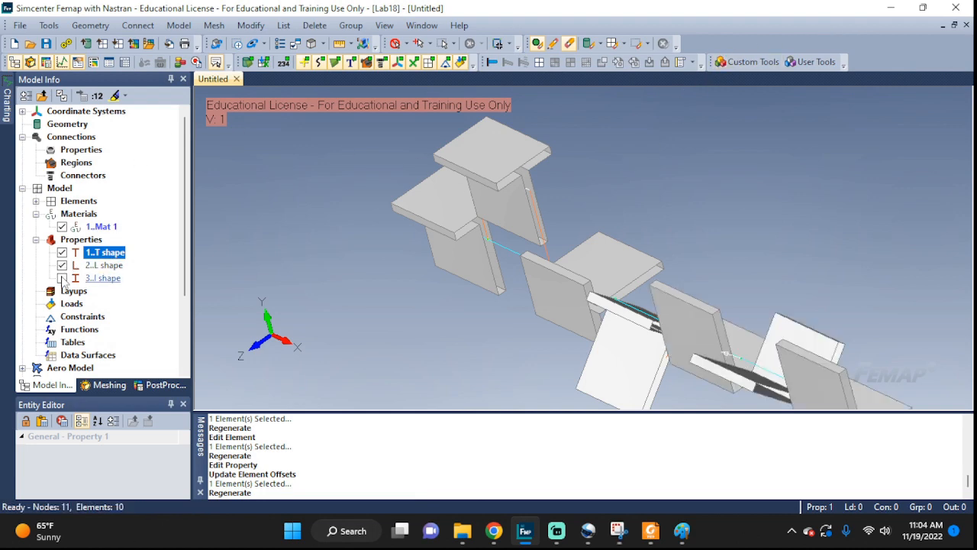
right_click(106, 266)
click(134, 326)
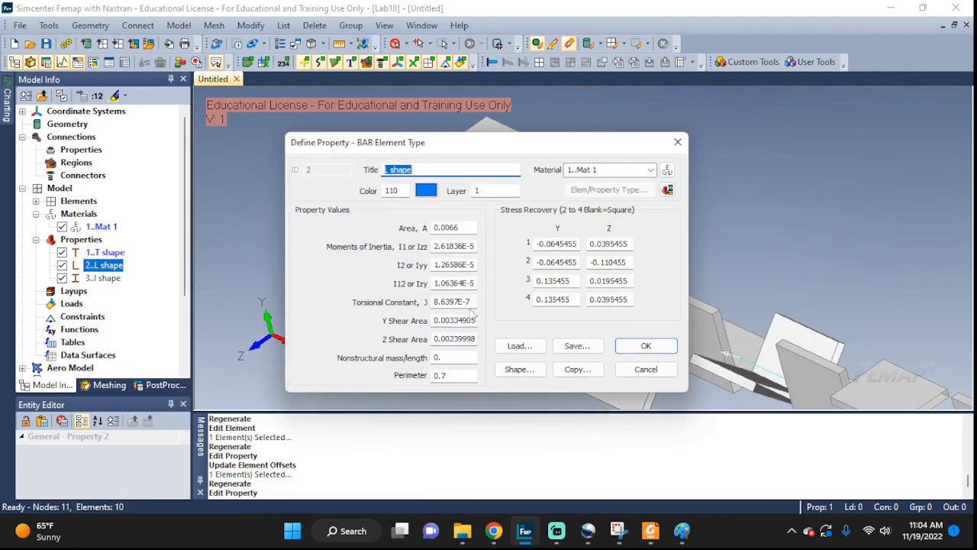
click(519, 369)
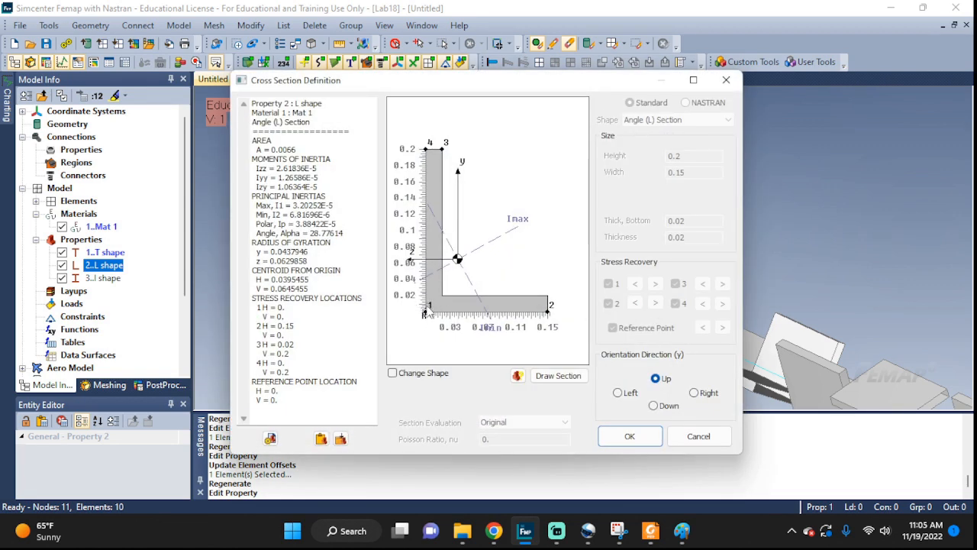
click(611, 436)
click(640, 375)
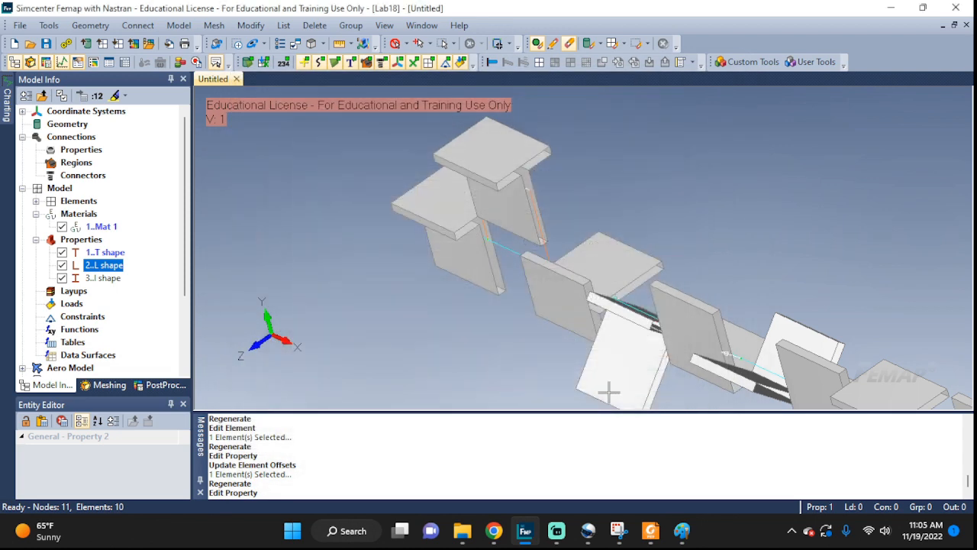
Hide the T shape and I shape elements, check element 7's required offset in the Snipping Tool table, and return to Femap
ctrl+middle_drag(801, 304, 639, 265)
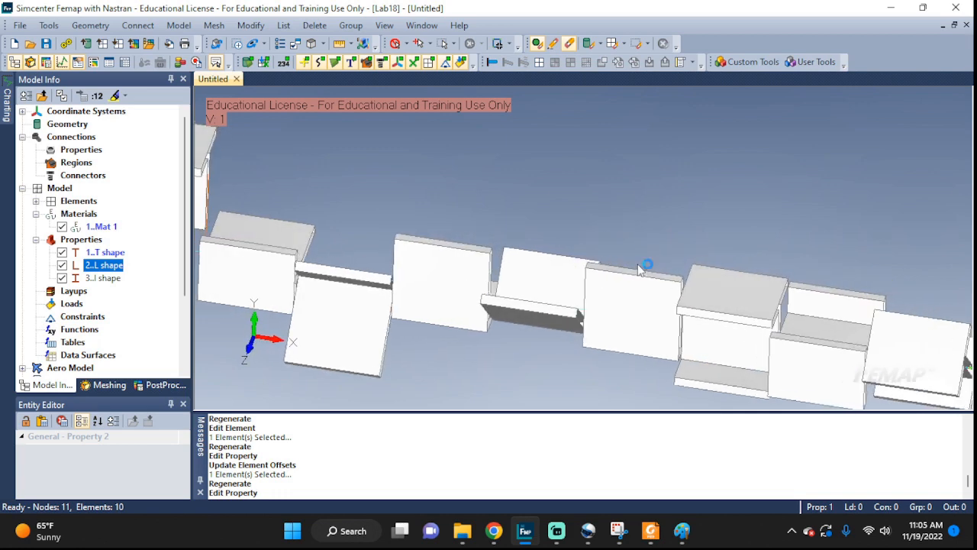
click(62, 252)
click(62, 278)
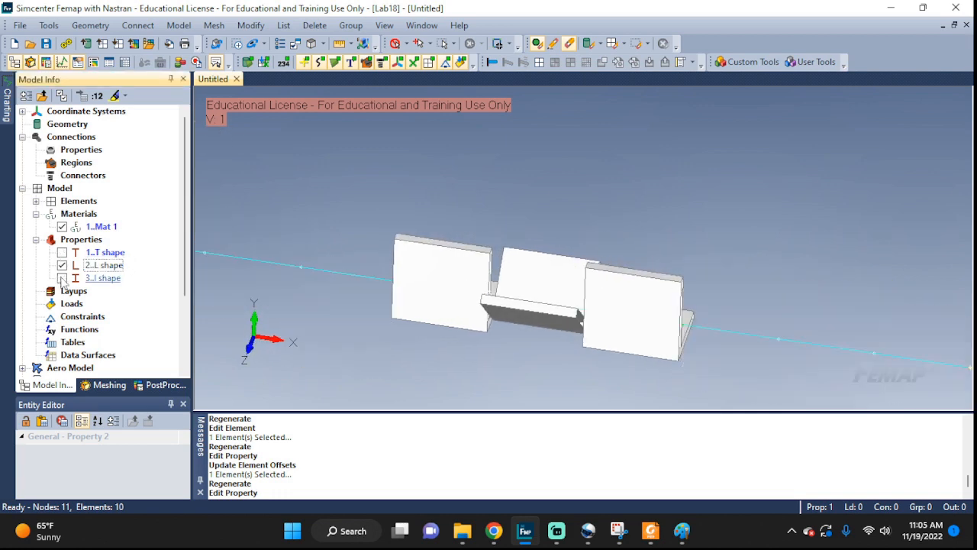
middle_drag(739, 324, 683, 370)
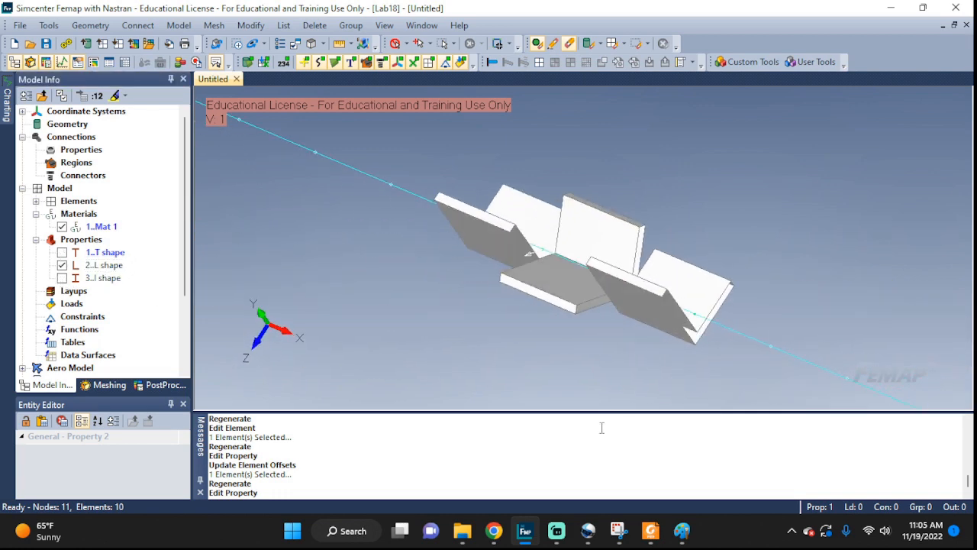
click(618, 531)
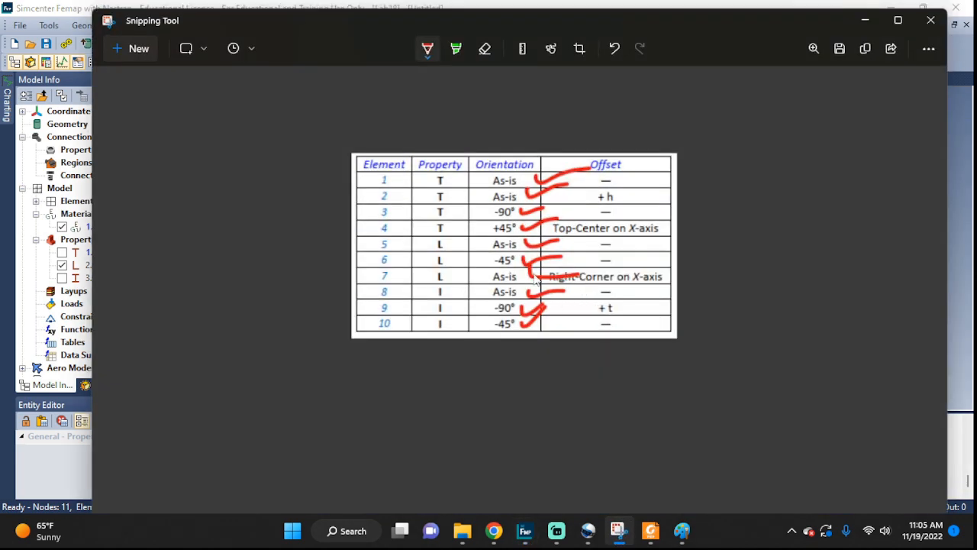
click(618, 531)
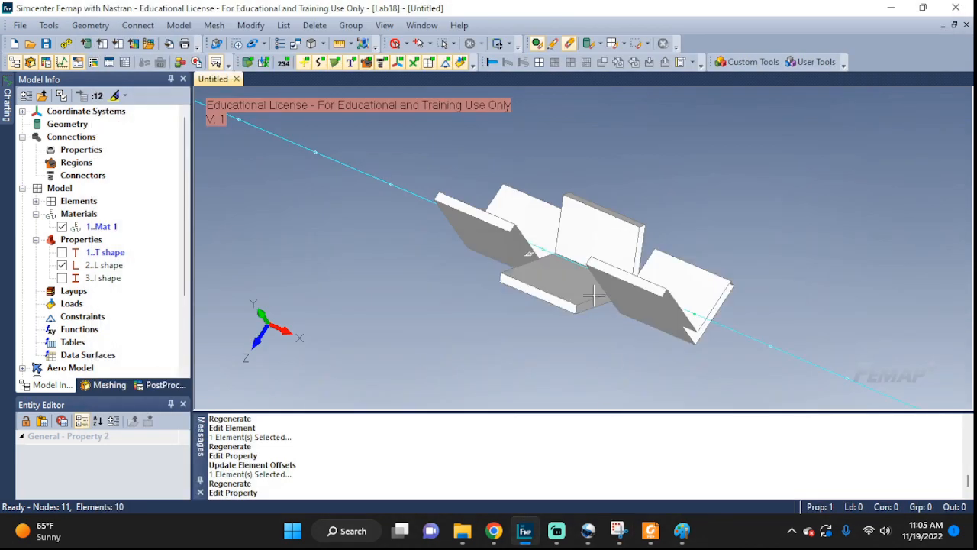
Update element 7's offsets at End A and End B by moving the L shape element to its reference point
click(251, 25)
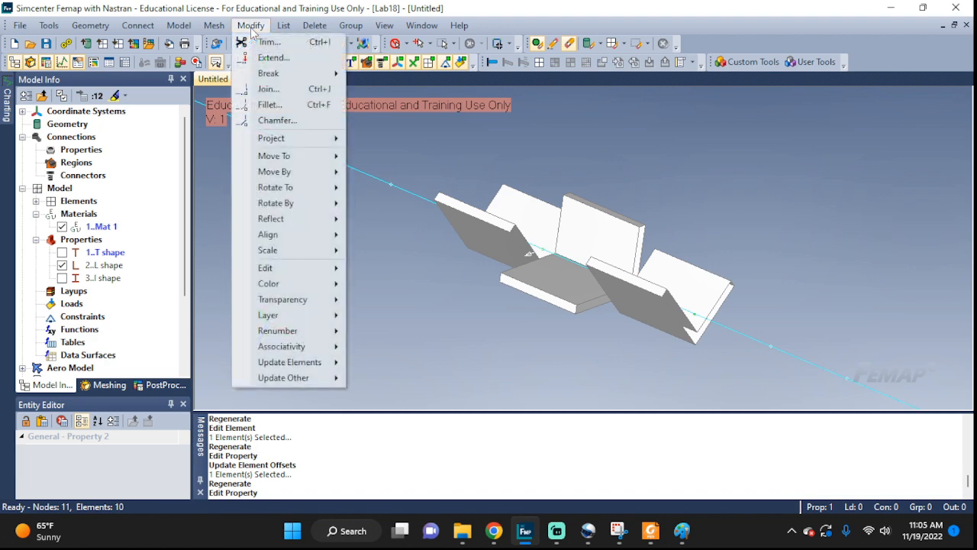
mouse_move(302, 365)
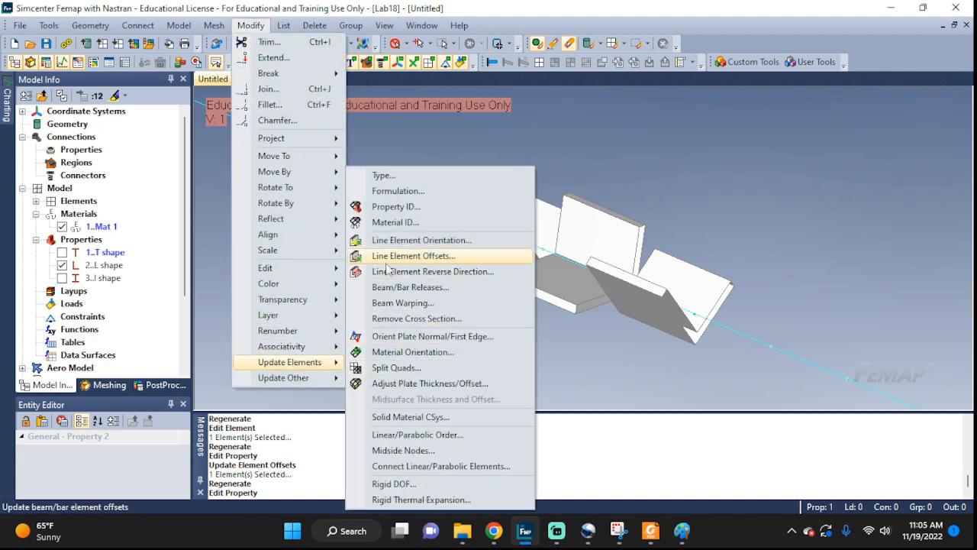
click(415, 258)
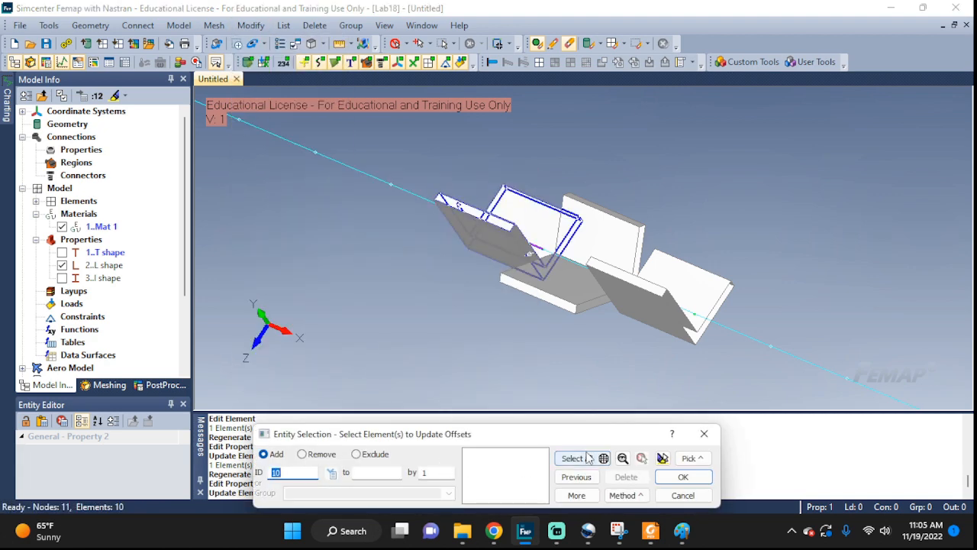
click(696, 303)
click(683, 476)
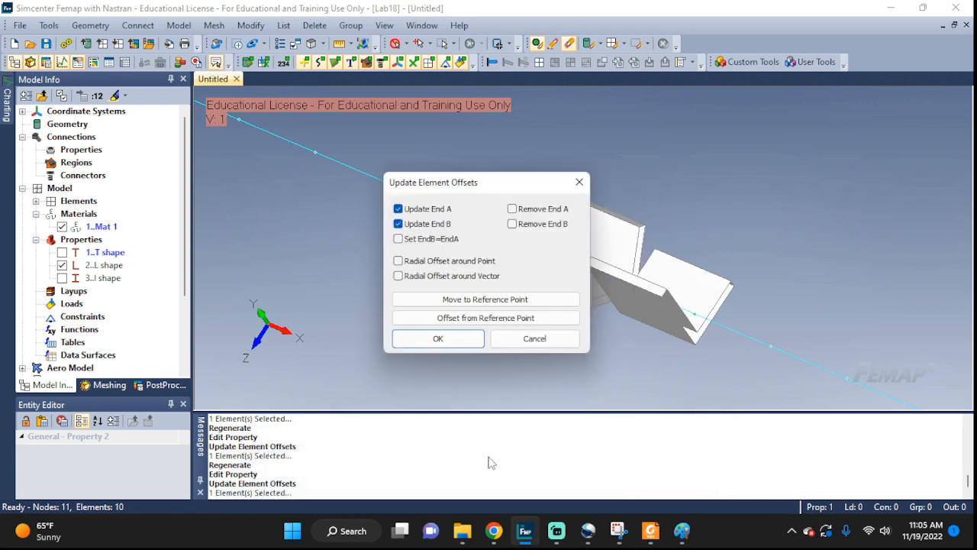
click(472, 303)
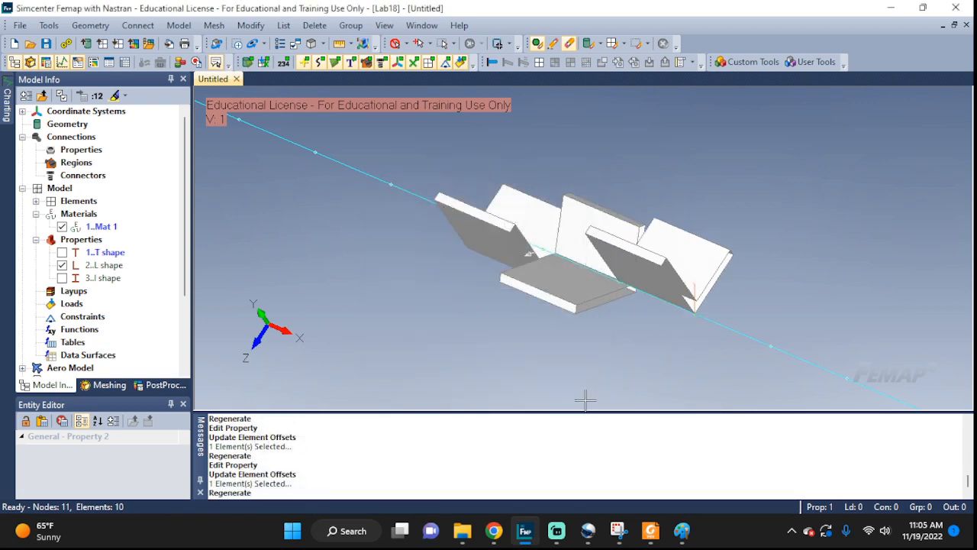
middle_drag(785, 310, 883, 329)
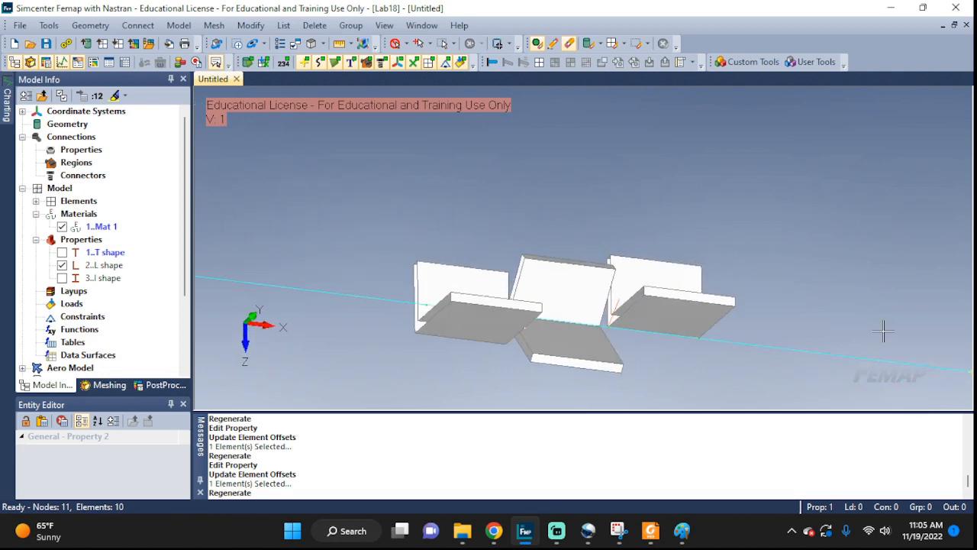
Mark element 9's + t offset in red in the Snipping Tool table and return to Femap
click(617, 521)
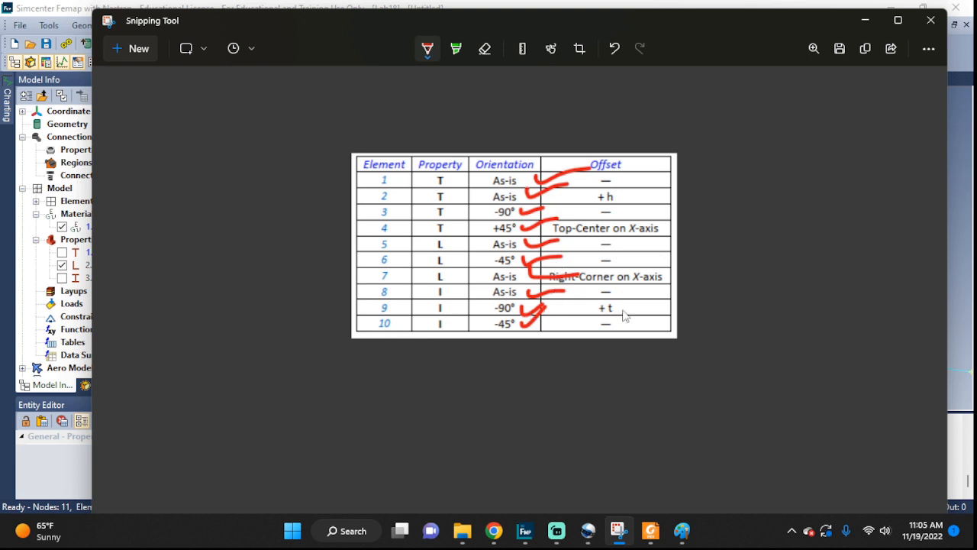
drag(620, 308, 664, 304)
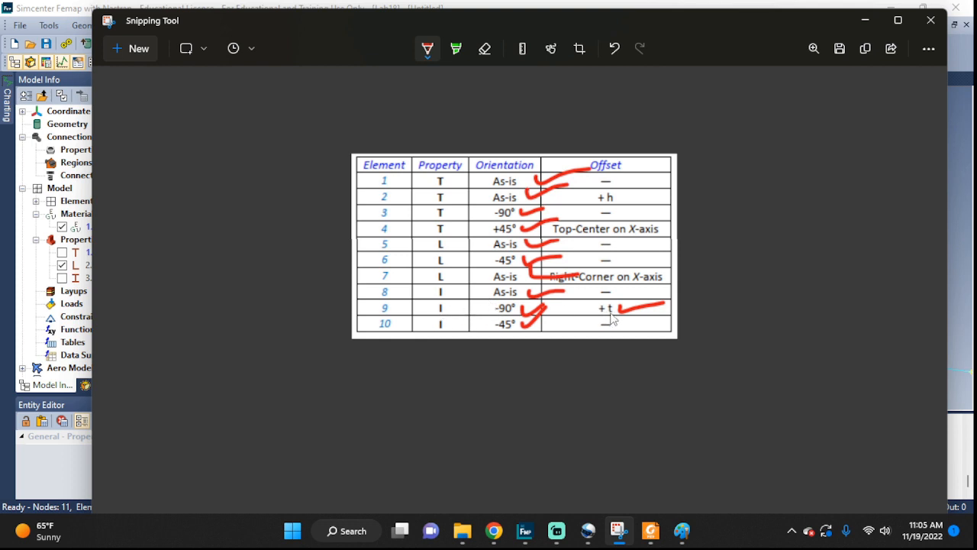
click(865, 24)
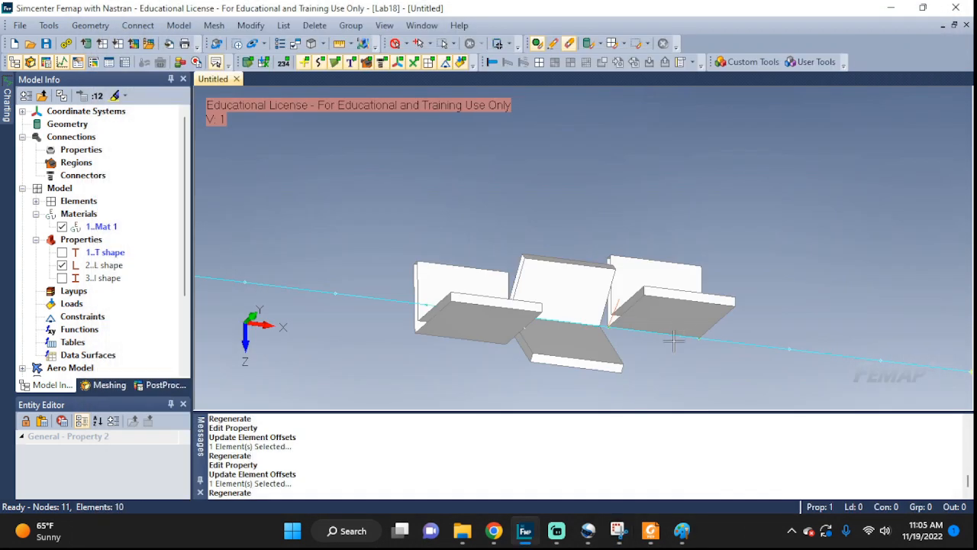
Show the I shape and T shape elements again alongside the L shape elements
click(62, 278)
click(62, 252)
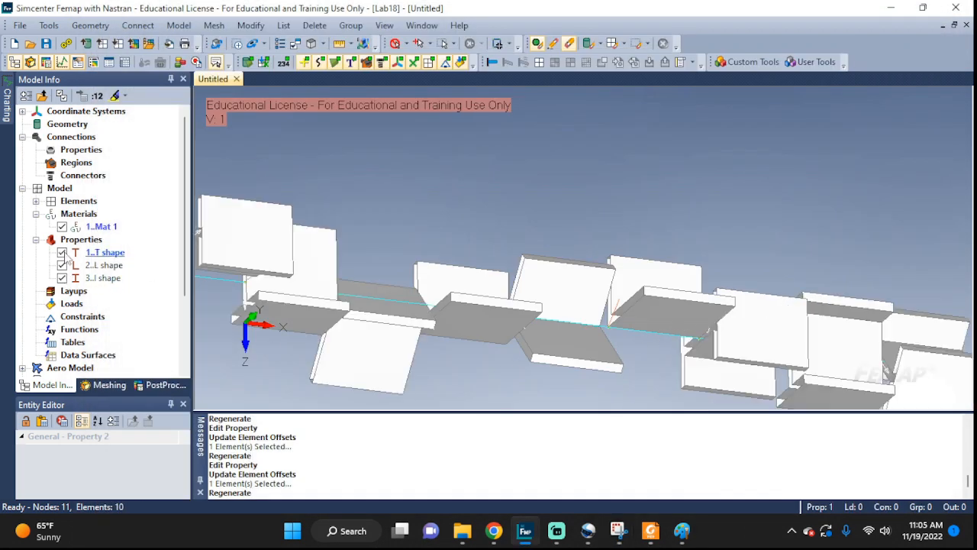
scroll(762, 364, down, 2)
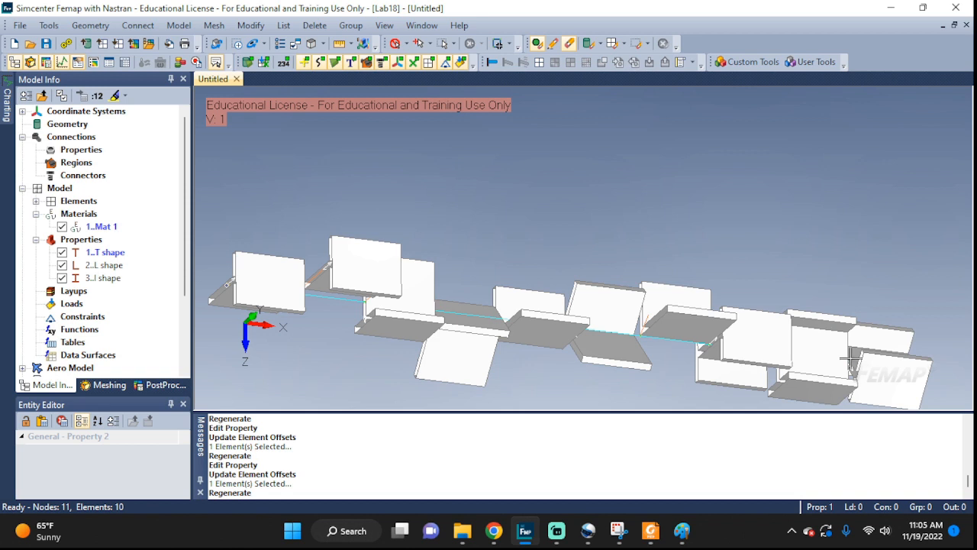
ctrl+middle_drag(842, 353, 686, 257)
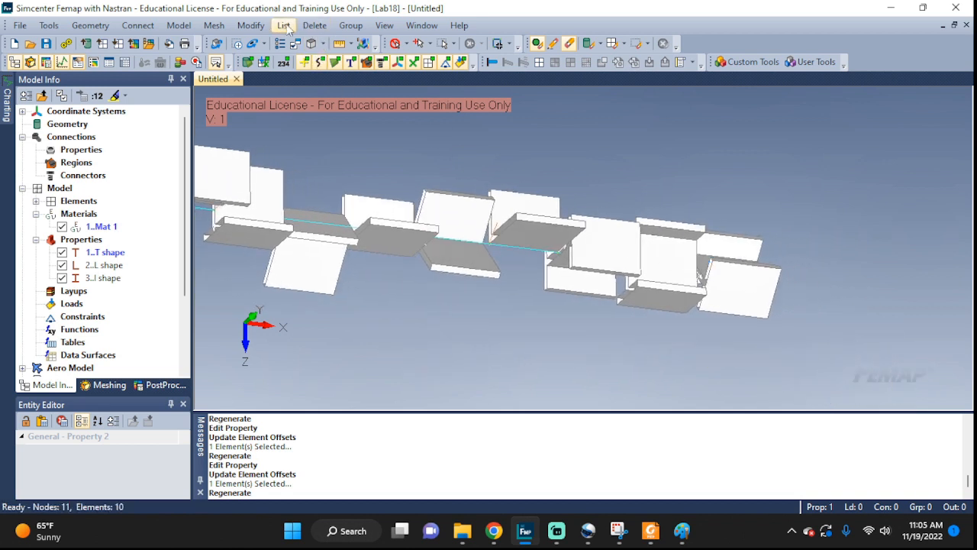
Check the element number in the Snipping Tool table and open element 9, instead of element 10, for editing
click(249, 26)
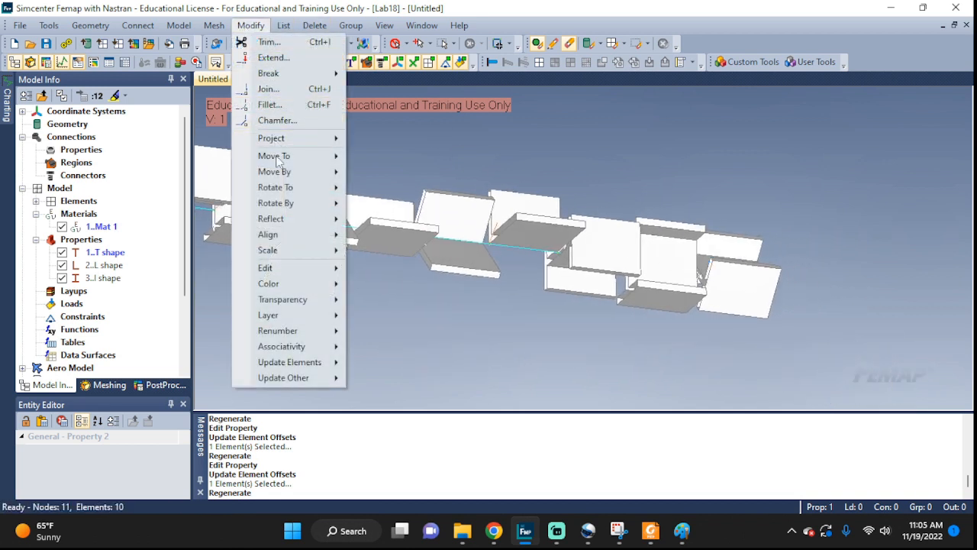
mouse_move(280, 269)
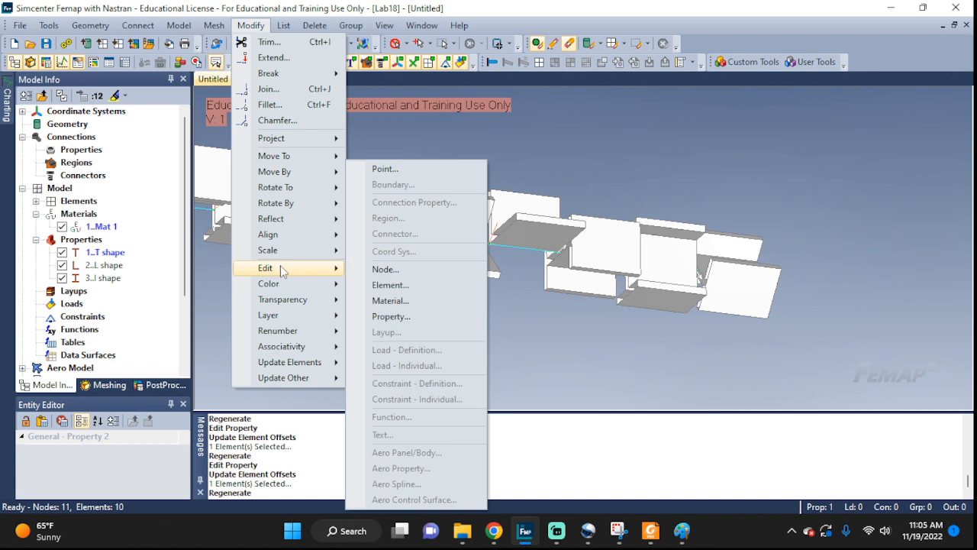
click(390, 284)
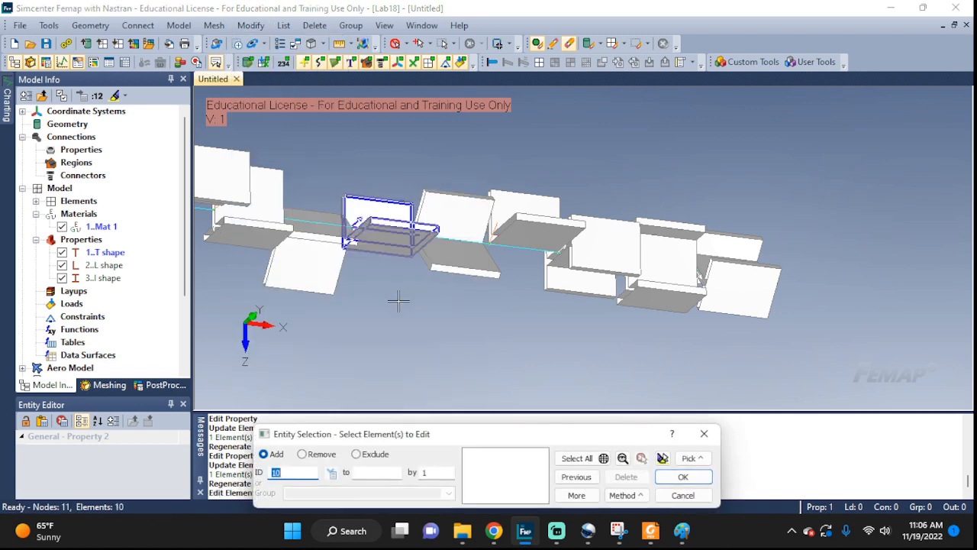
click(762, 284)
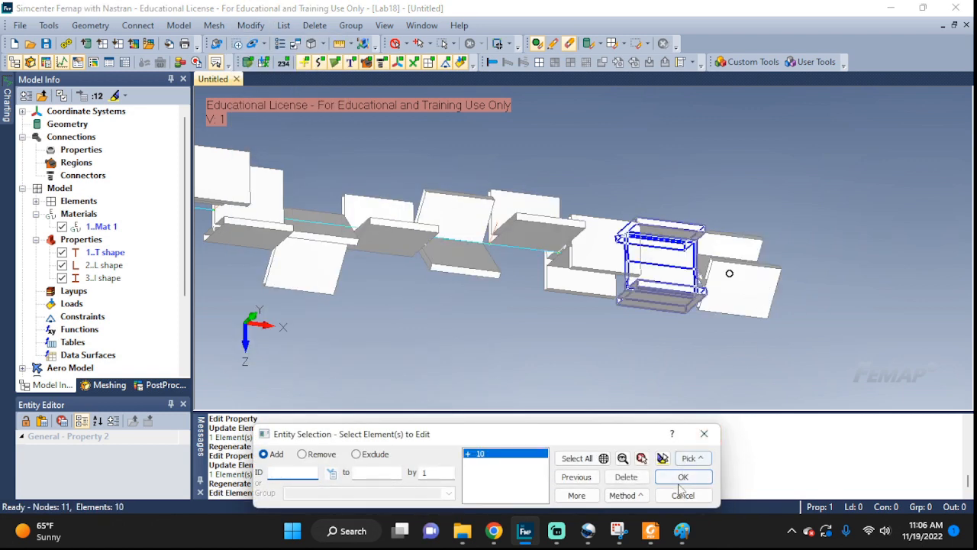
click(619, 532)
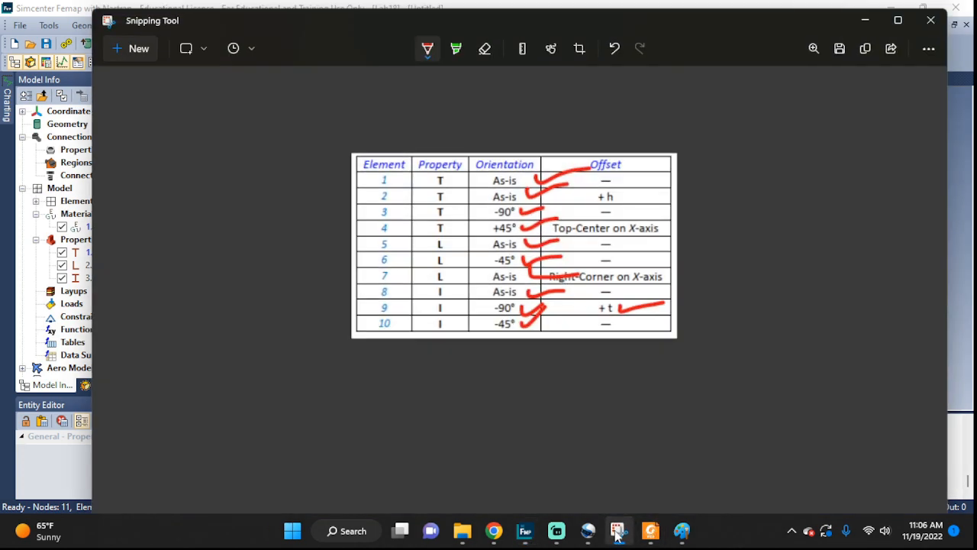
click(619, 532)
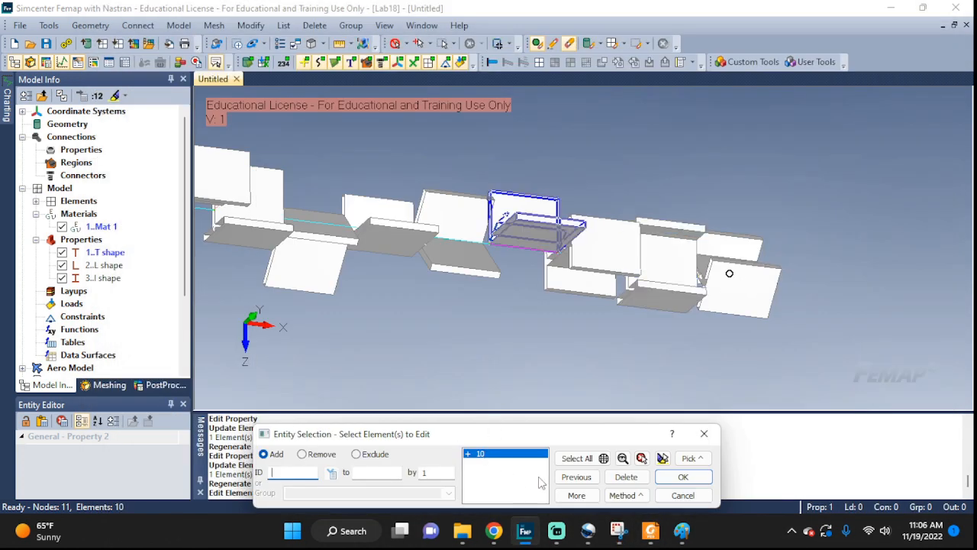
click(629, 479)
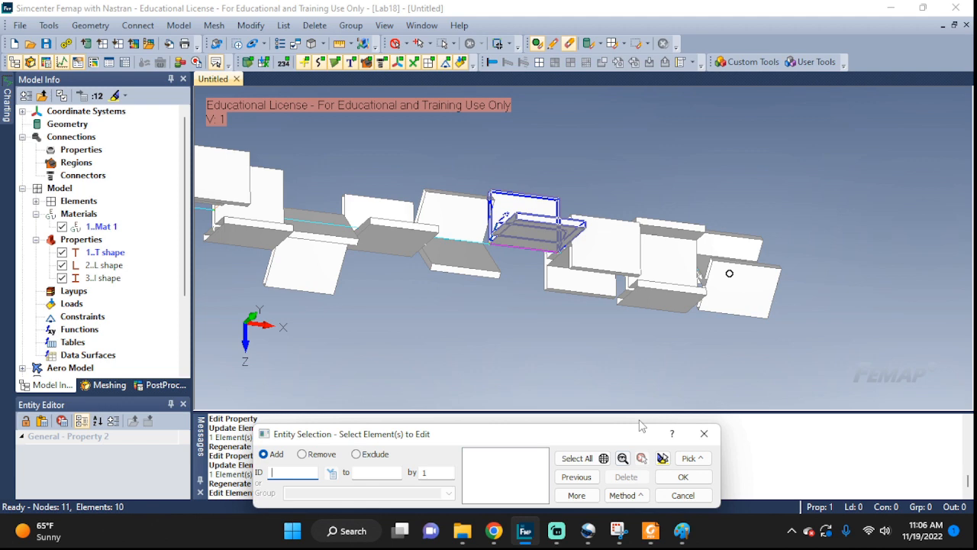
click(684, 270)
click(683, 476)
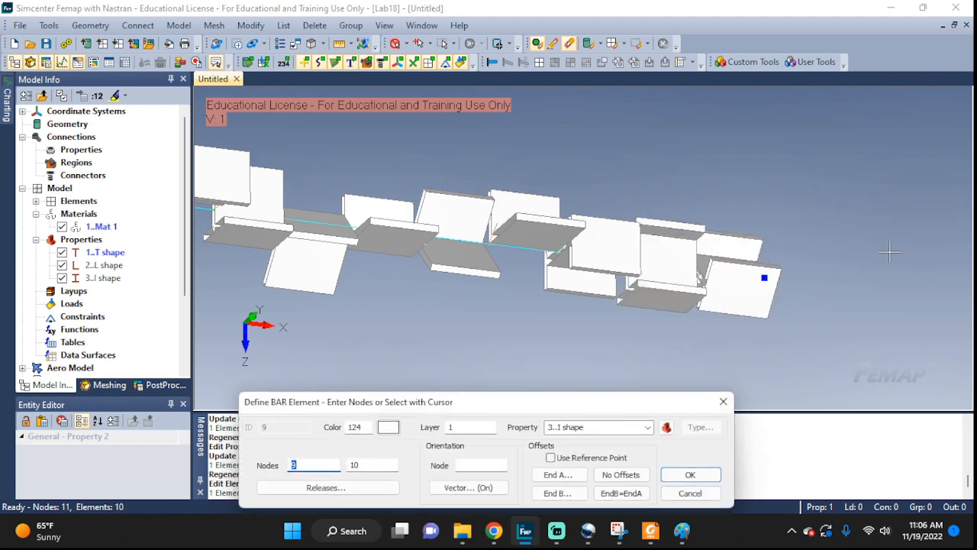
mouse_move(763, 277)
middle_down()
mouse_move(819, 277)
mouse_move(771, 325)
middle_up()
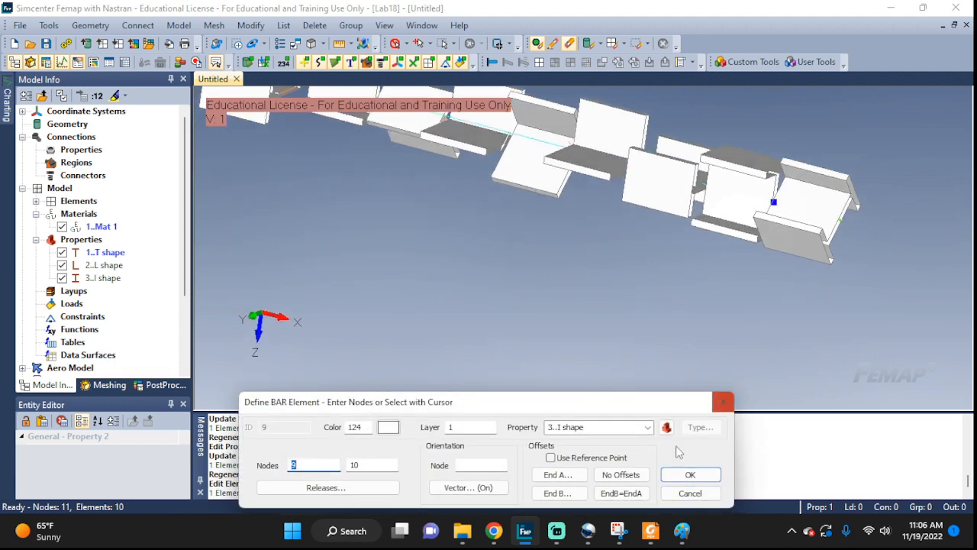
Set element 9's End A offset to X 0, Y 0.02, Z 0 and apply the same offset to End B
click(566, 479)
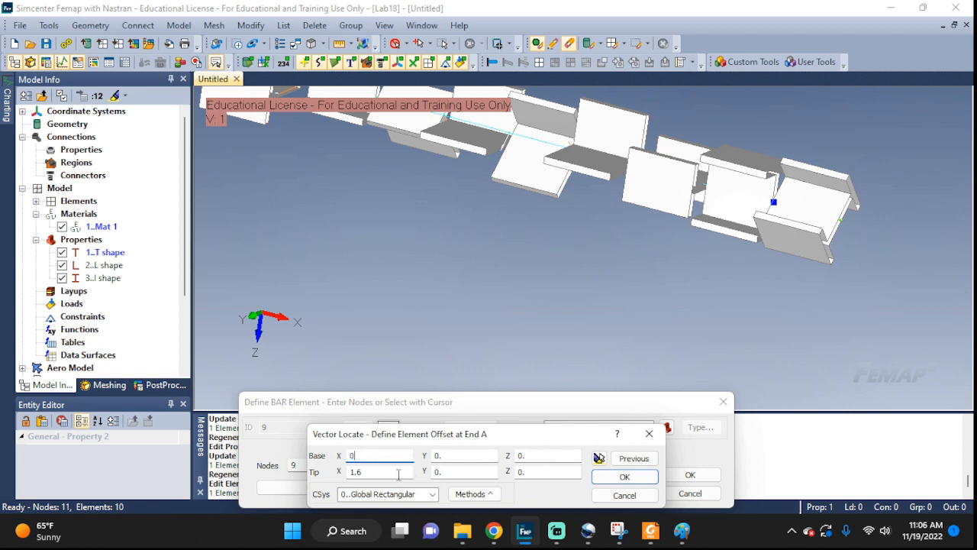
key(Tab)
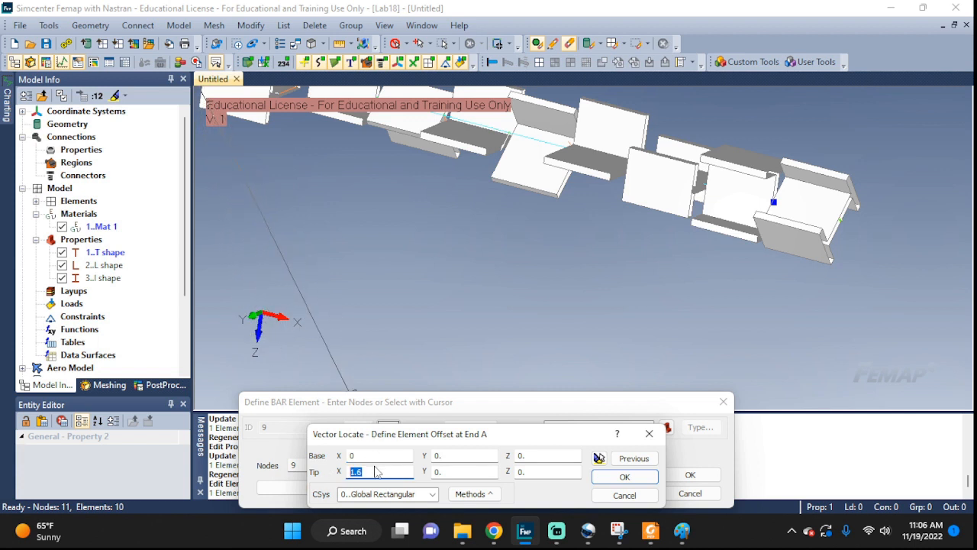
text(0)
key(Tab)
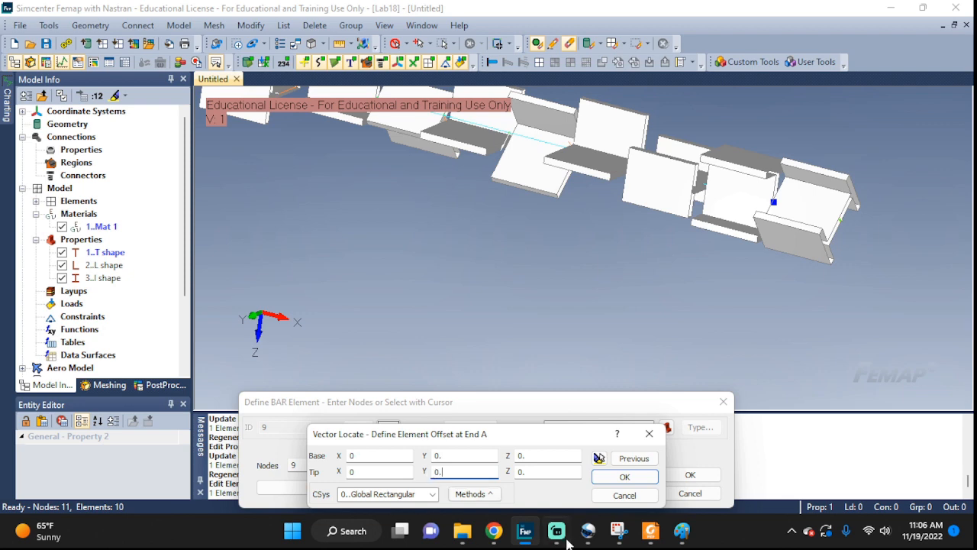
click(617, 533)
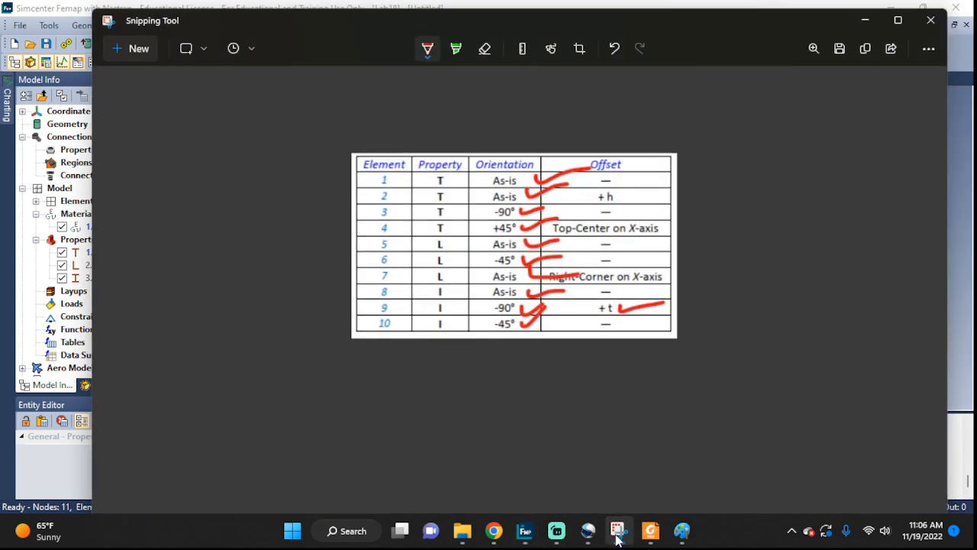
click(618, 534)
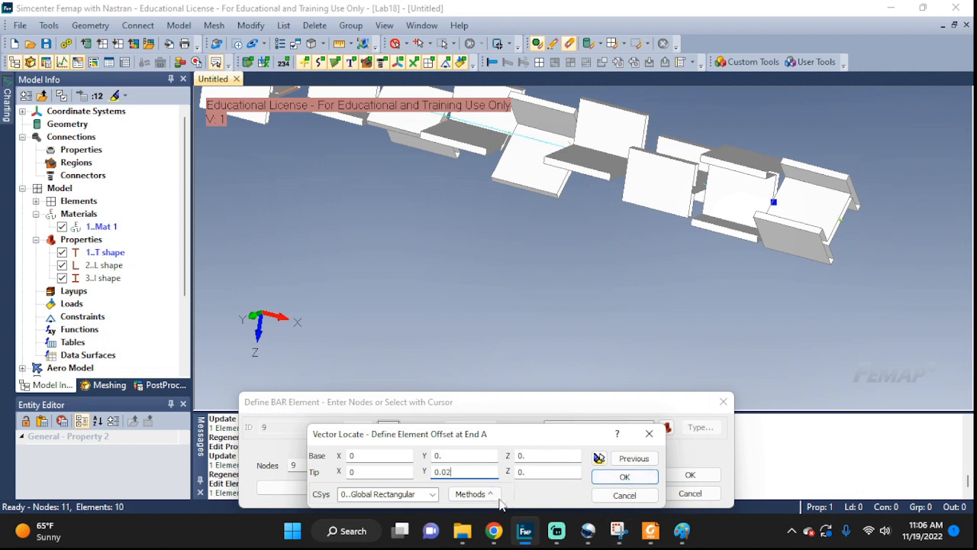
click(475, 494)
click(486, 267)
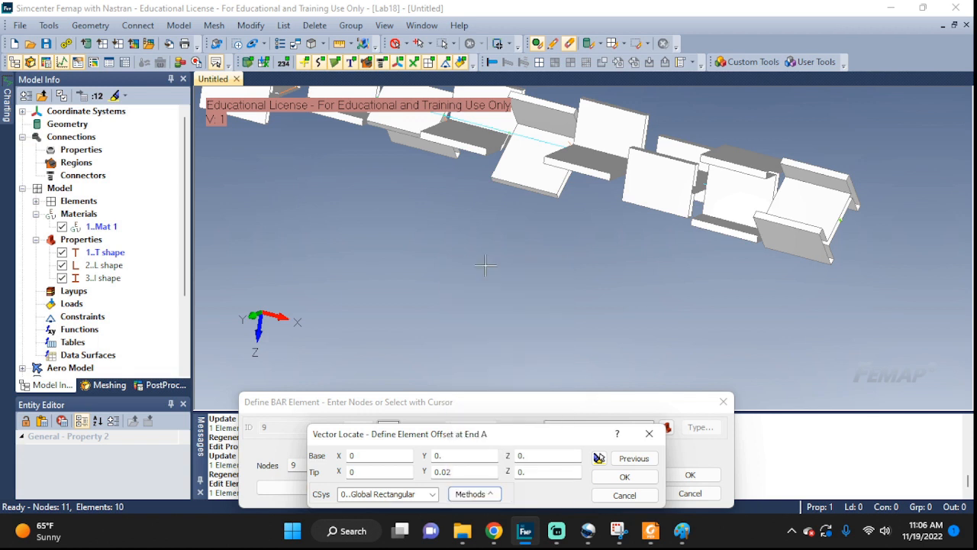
click(623, 474)
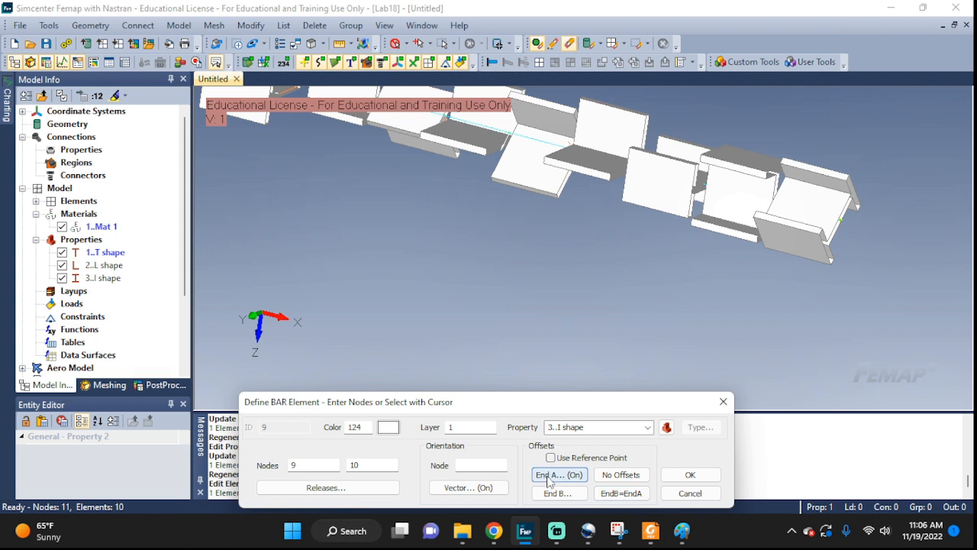
click(621, 494)
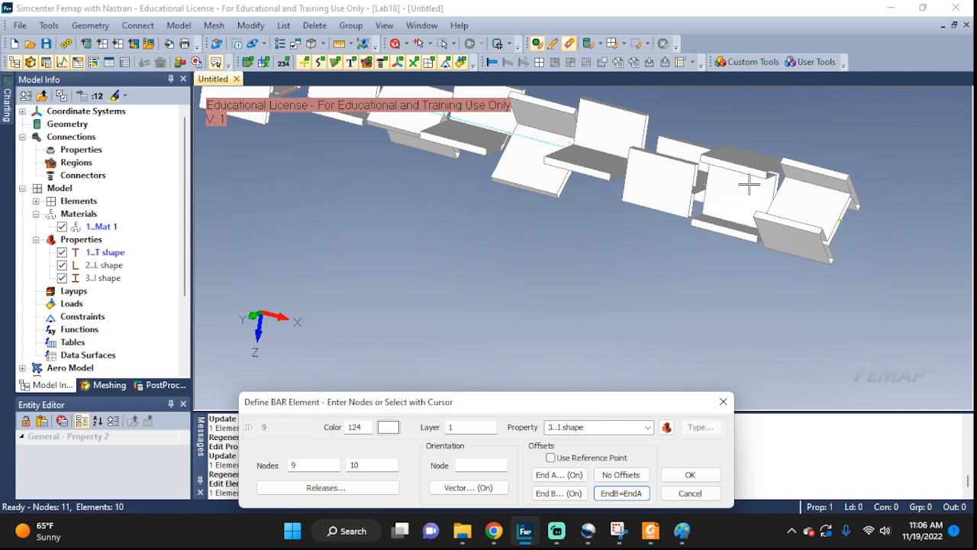
click(690, 475)
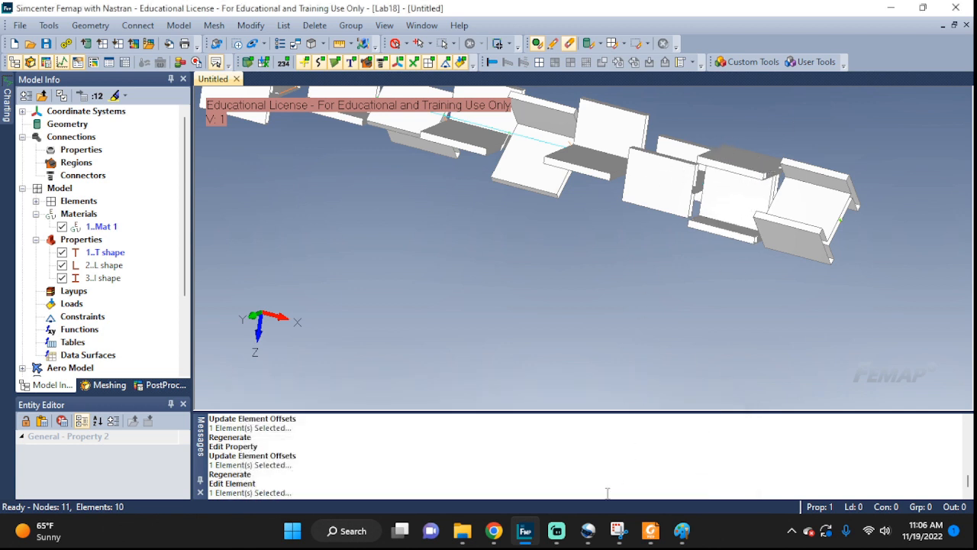
Examine from several angles how the offset element 9 sits relative to the neighbouring I shape elements
scroll(824, 200, down, 2)
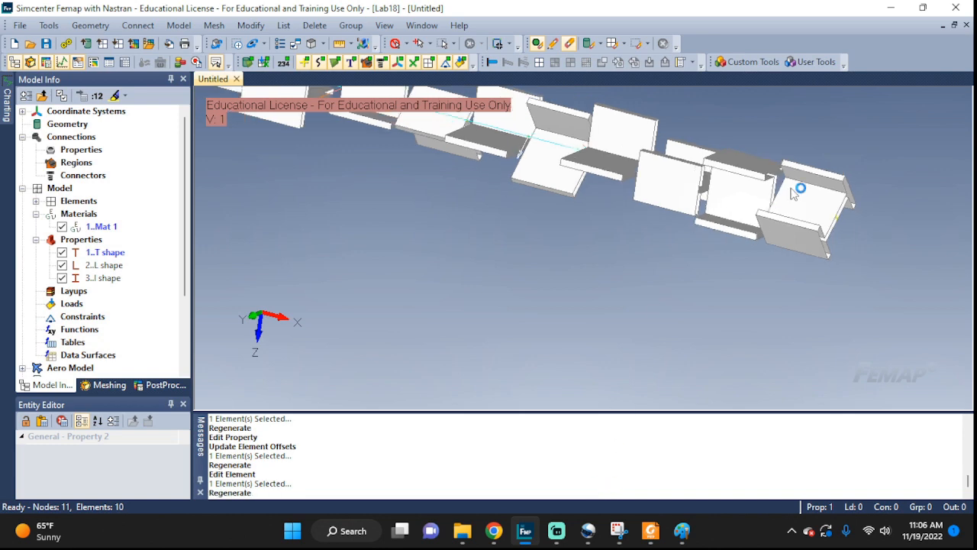
scroll(828, 200, up, 6)
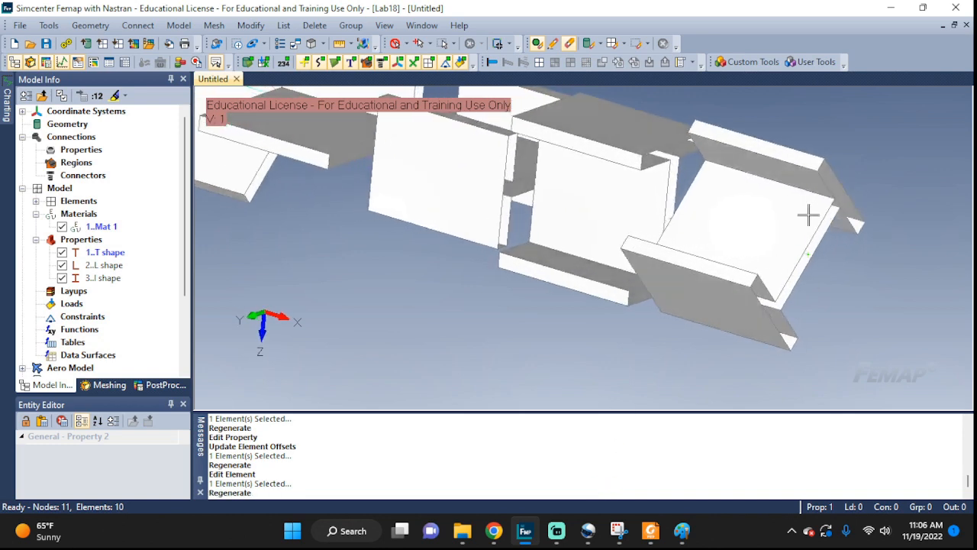
middle_drag(755, 208, 735, 195)
scroll(737, 196, down, 3)
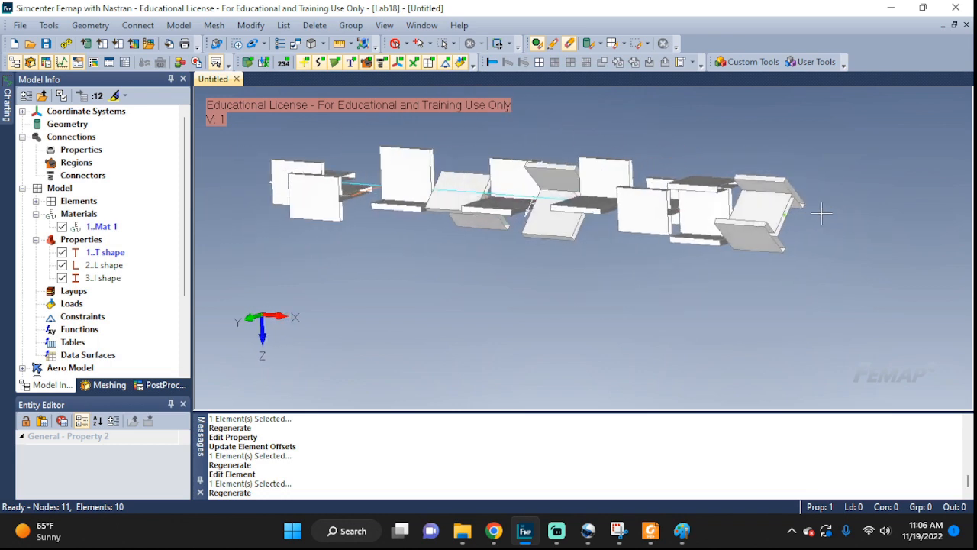
middle_drag(791, 206, 824, 277)
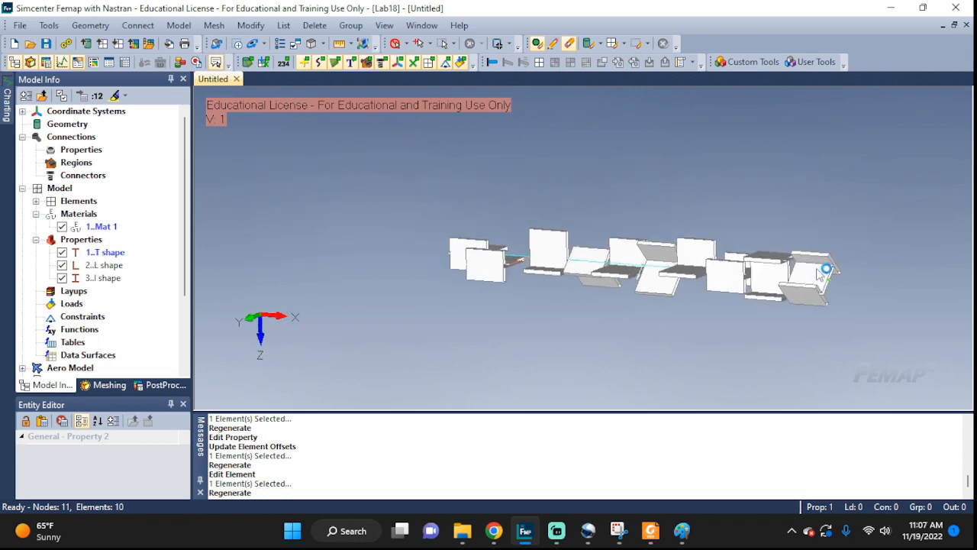
scroll(821, 273, up, 3)
middle_drag(721, 276, 707, 321)
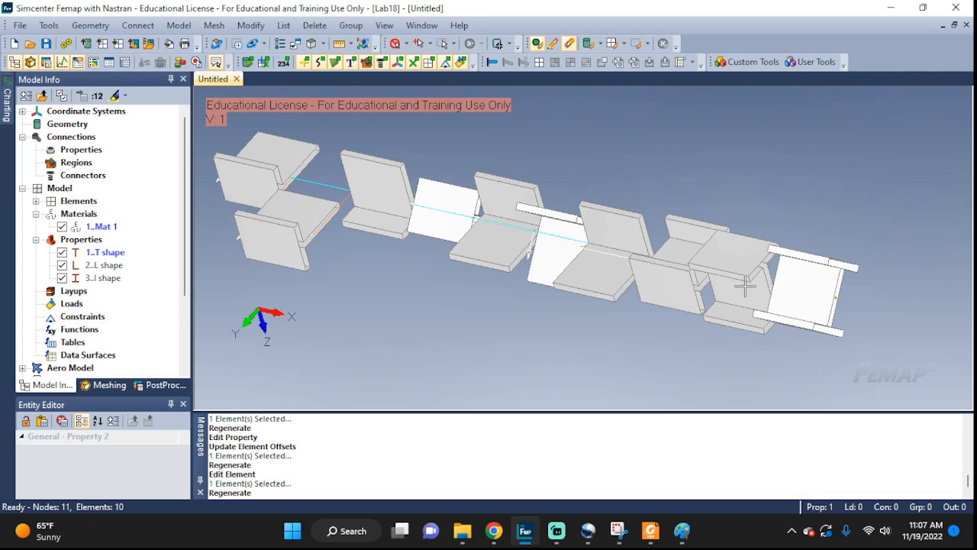
scroll(747, 282, up, 4)
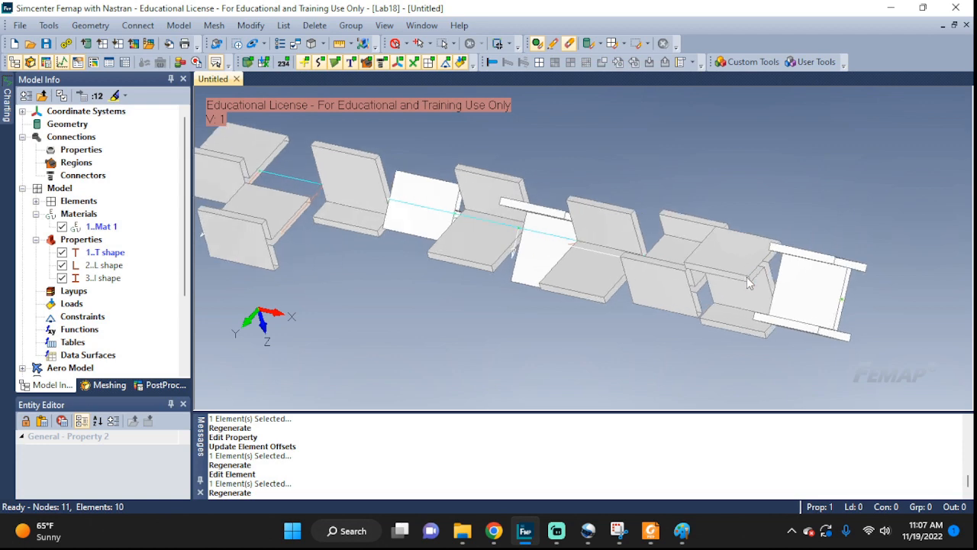
scroll(762, 284, down, 5)
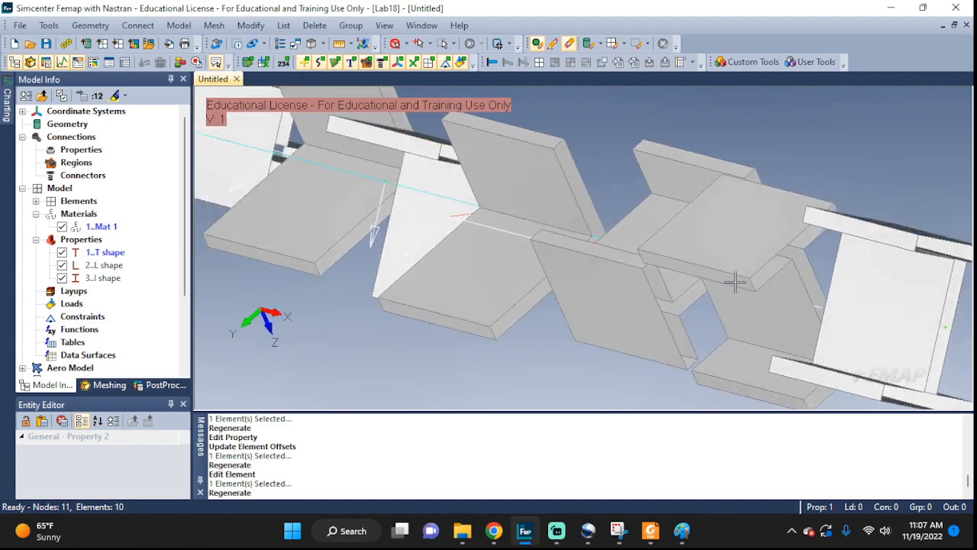
middle_drag(737, 279, 786, 271)
scroll(665, 271, up, 5)
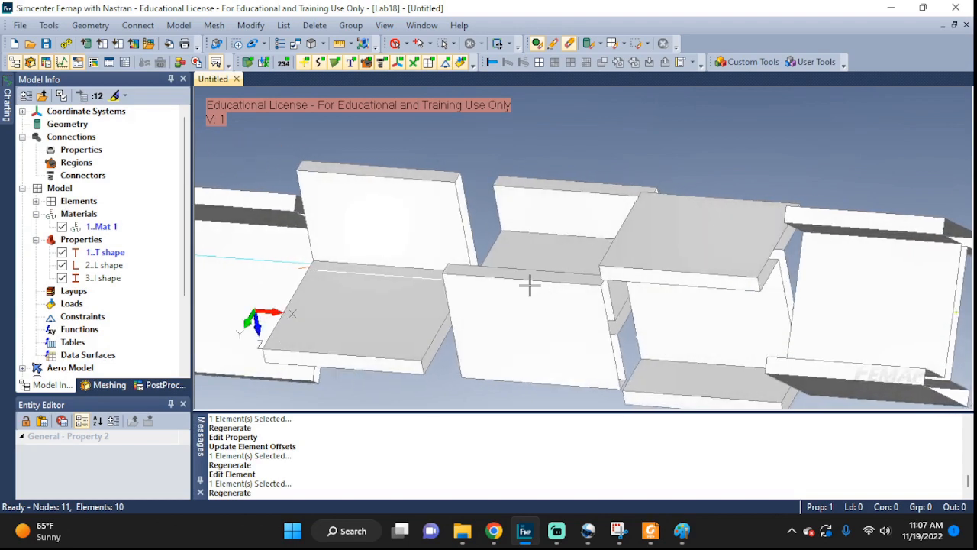
middle_drag(529, 286, 660, 297)
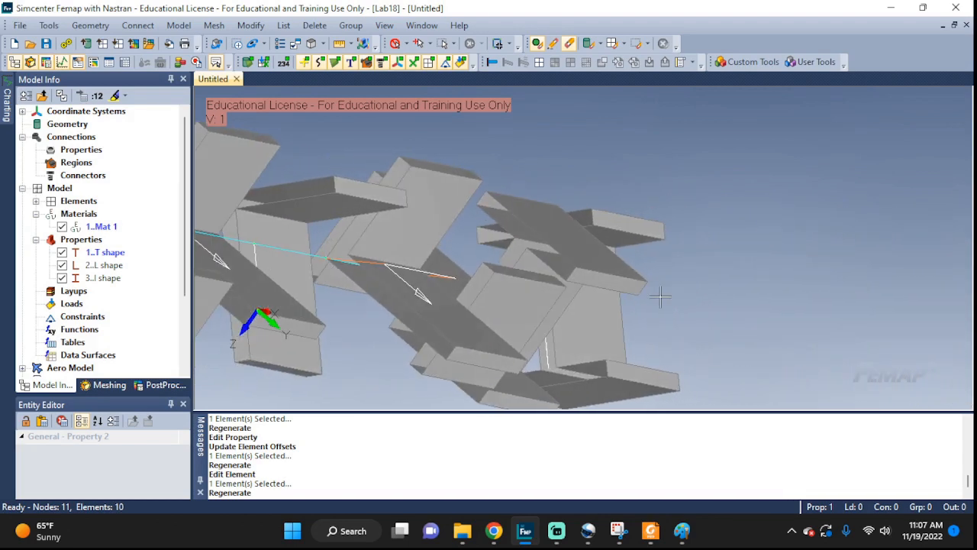